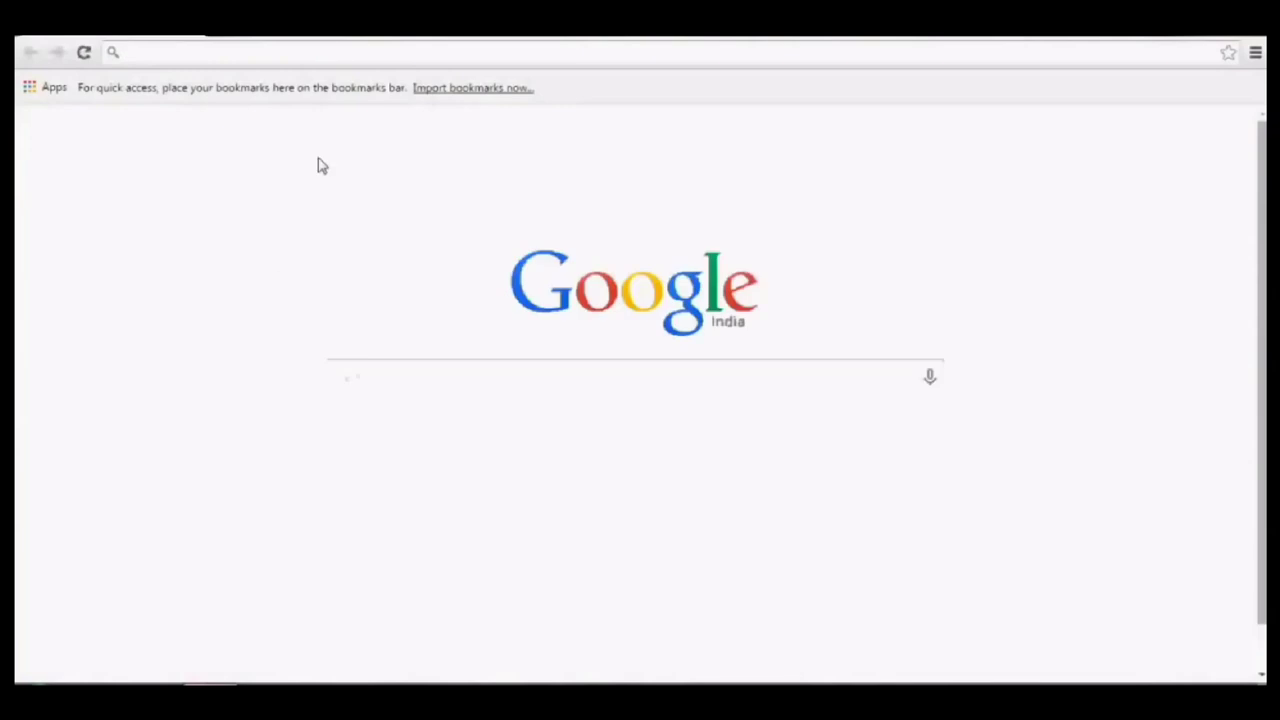
# Load the radio's web management page at 192.168.1.1 in Chrome.
pyautogui.click(314, 55)
pyautogui.write('192.1')
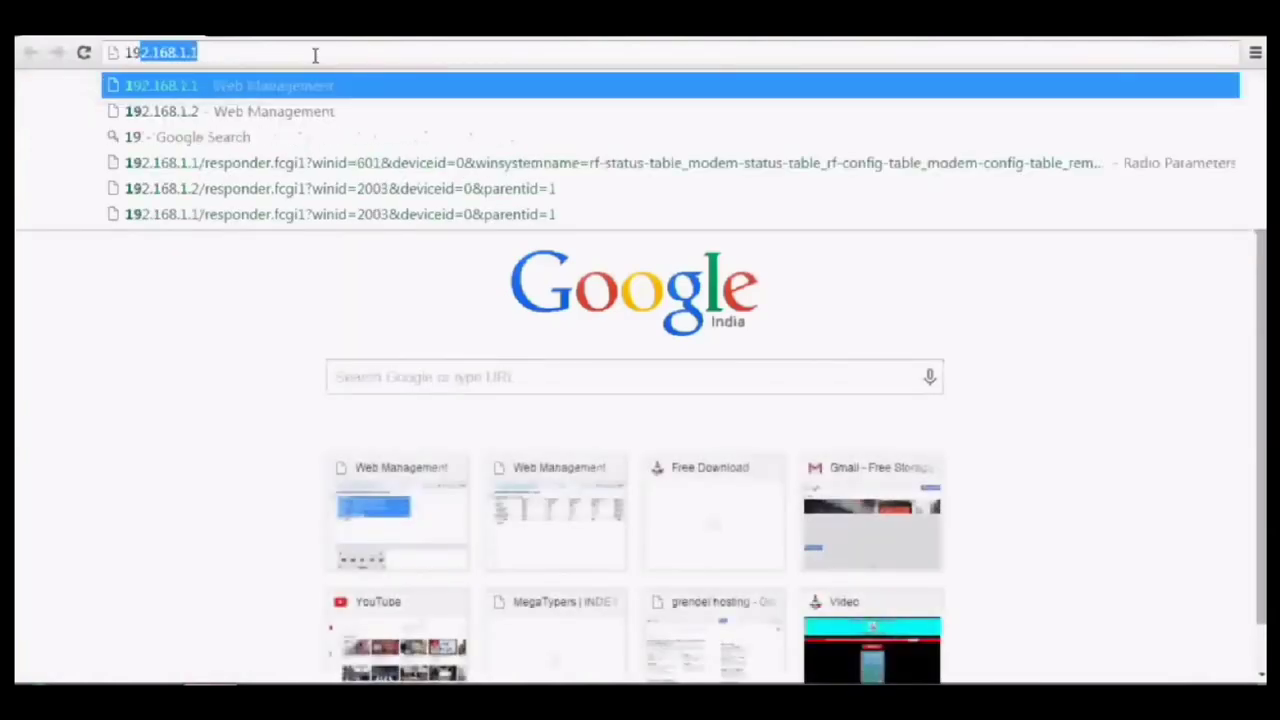
pyautogui.write('68.1.1')
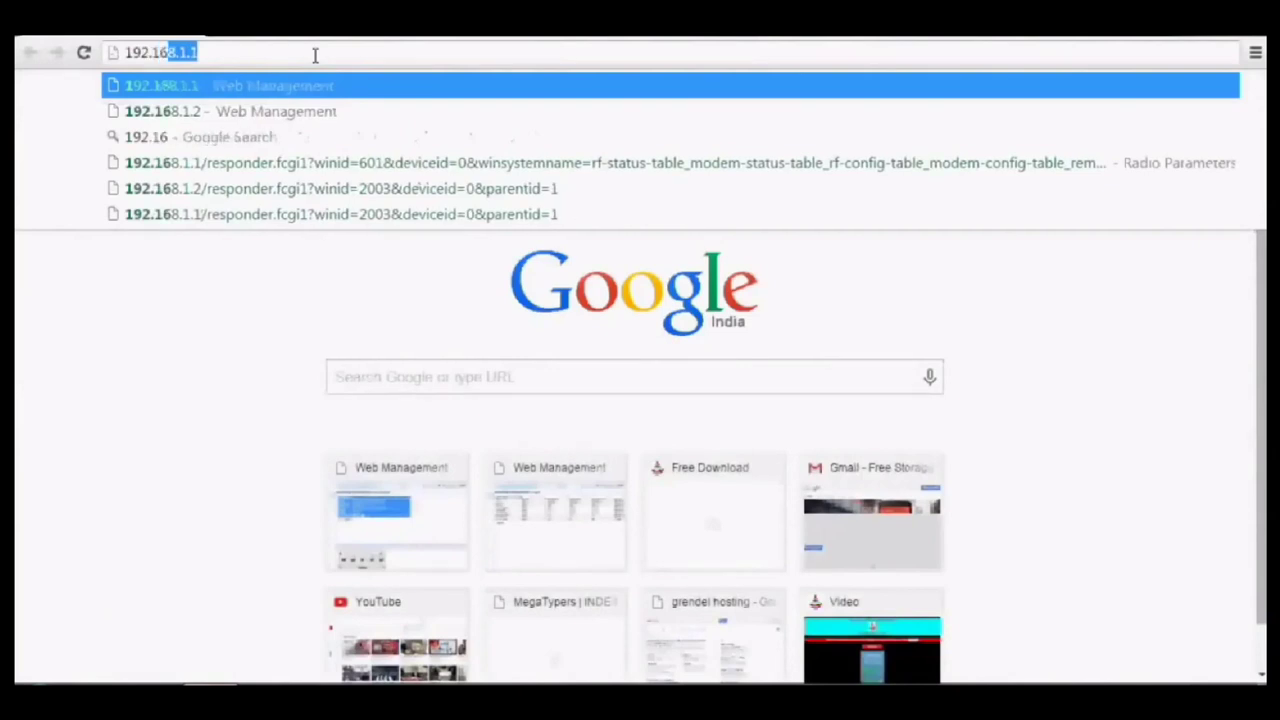
pyautogui.click(116, 84)
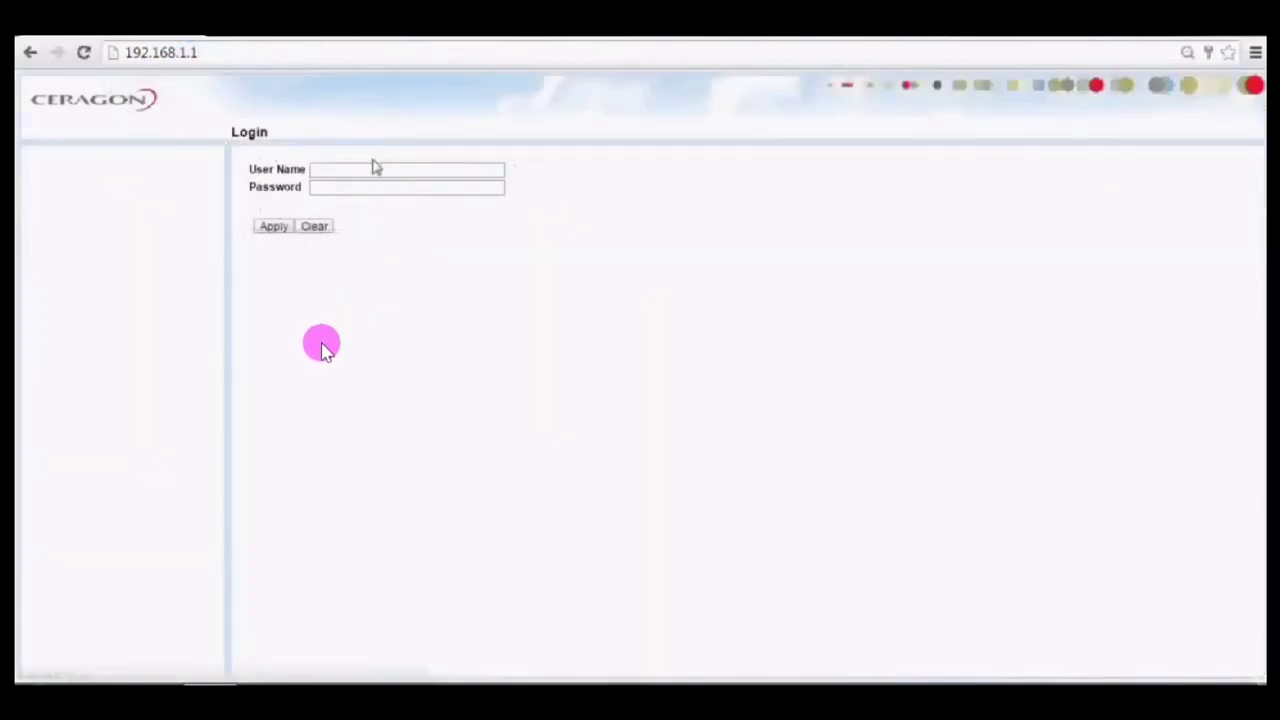
# Enter the login user name and password and submit them to sign in.
pyautogui.write('admin')
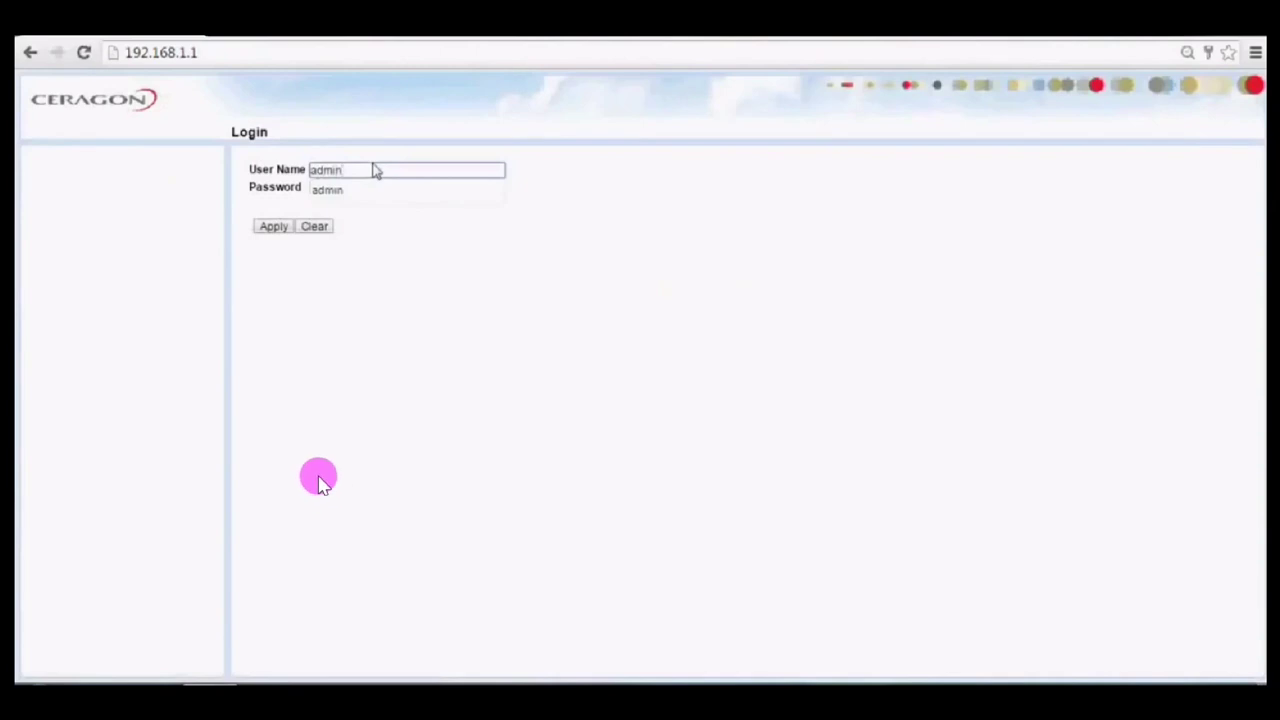
pyautogui.press('Tab')
pyautogui.write('admin')
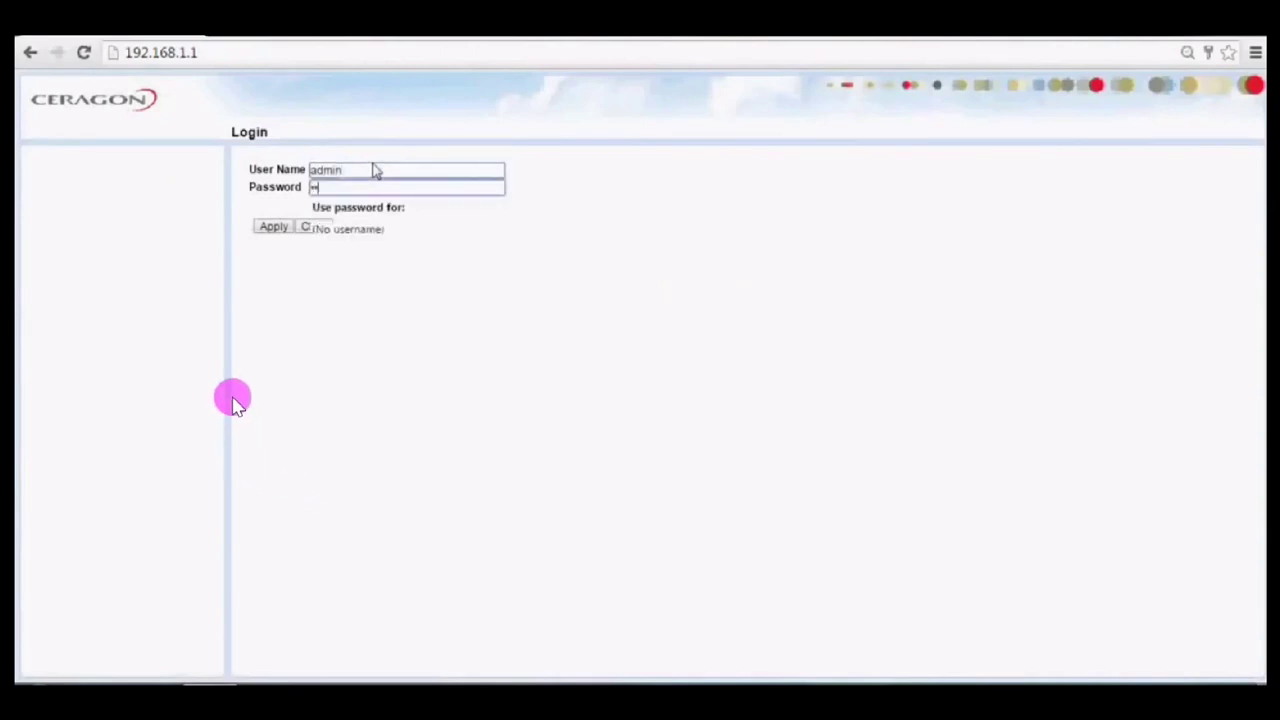
pyautogui.click(274, 228)
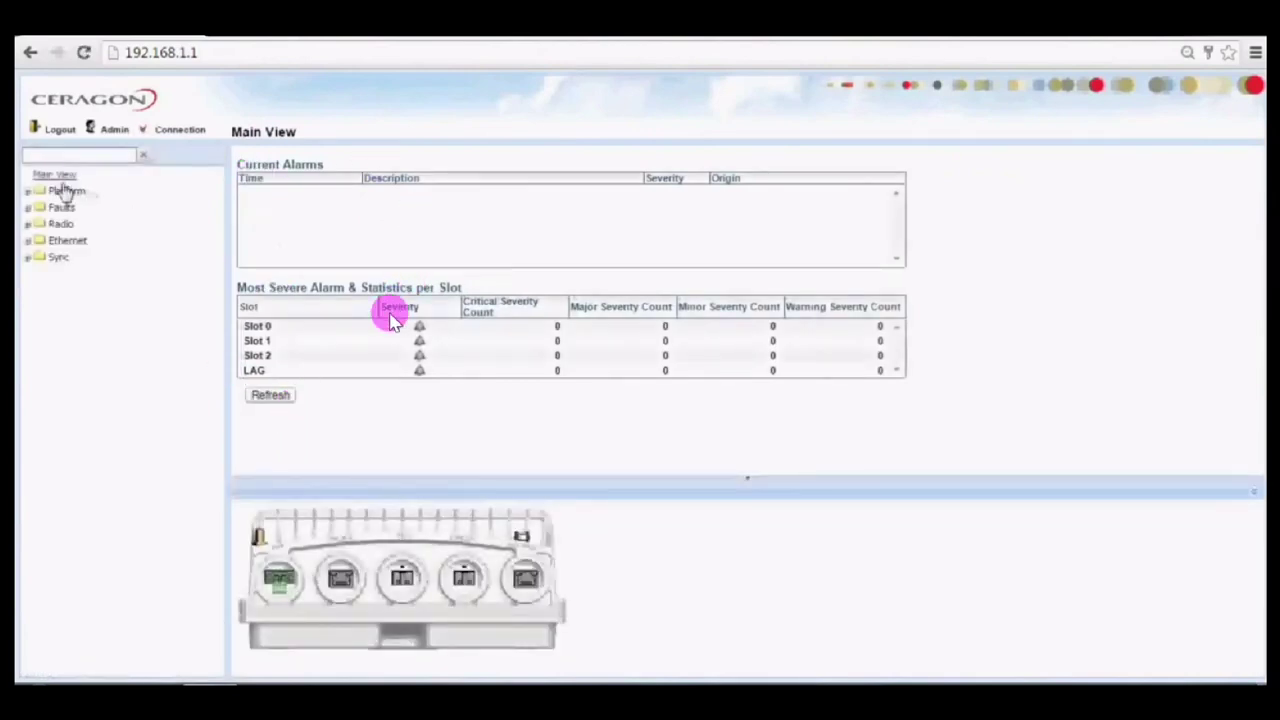
# Go back to the Main View, then expand Platform > Management and open Unit Parameters.
pyautogui.click(58, 176)
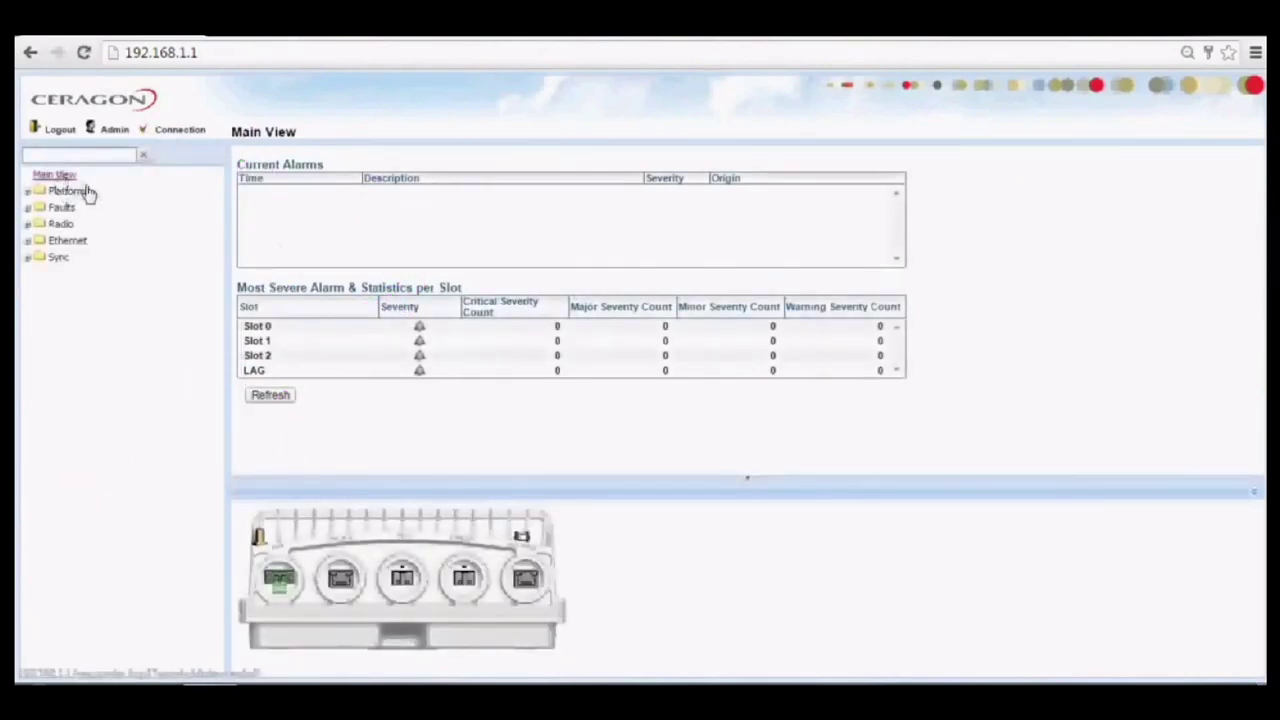
pyautogui.click(88, 192)
pyautogui.click(84, 212)
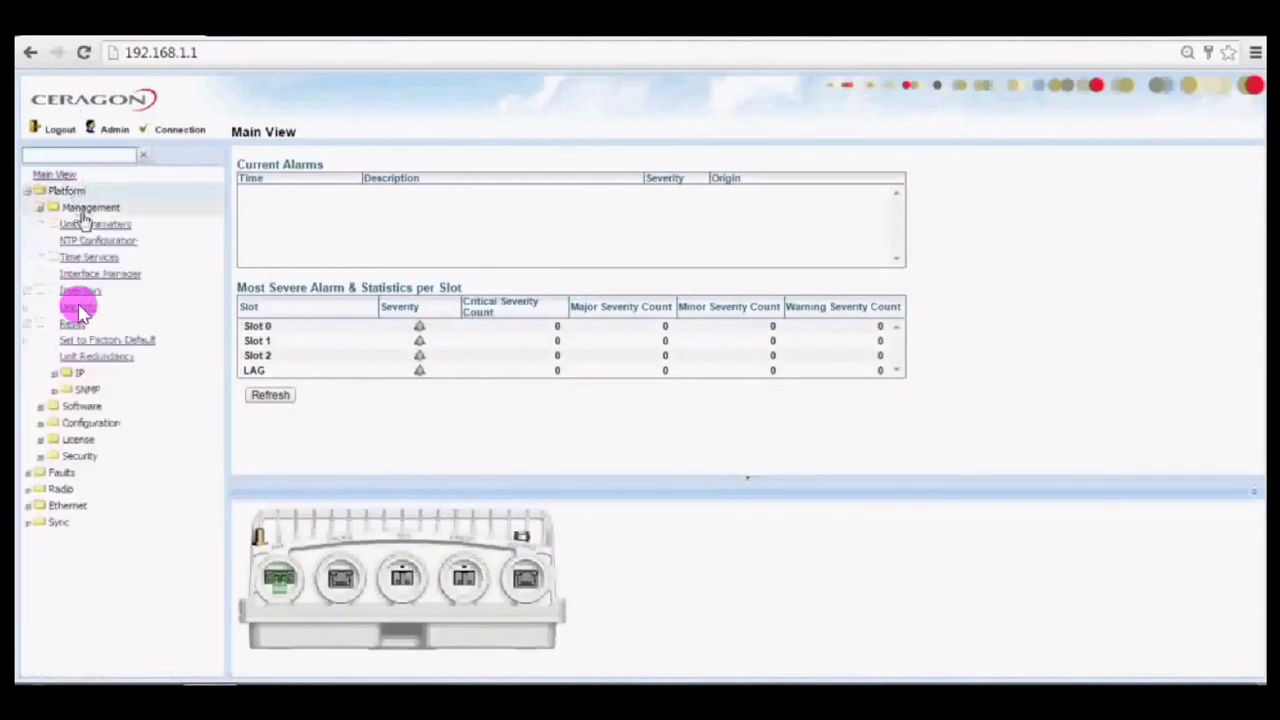
pyautogui.click(98, 225)
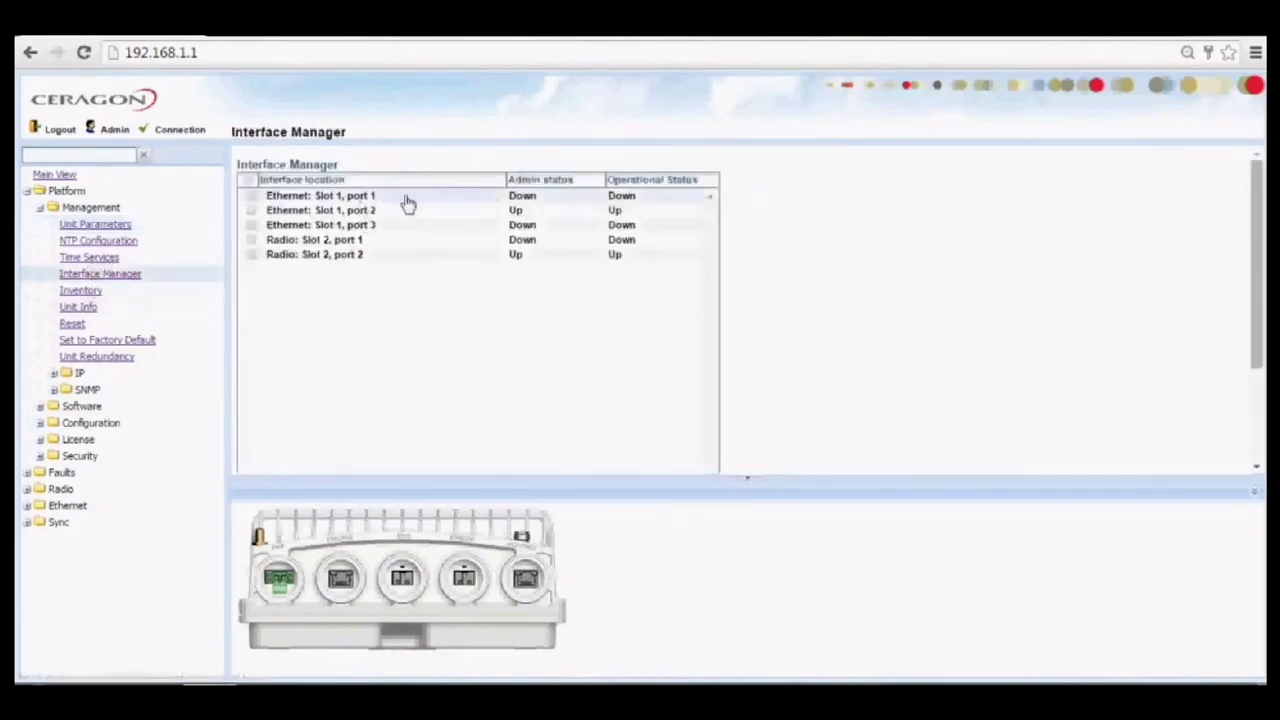
# Select the Ethernet Slot 1 port 2 row and the Radio Slot 2 port 1 and port 2 rows in the interface table.
pyautogui.click(517, 213)
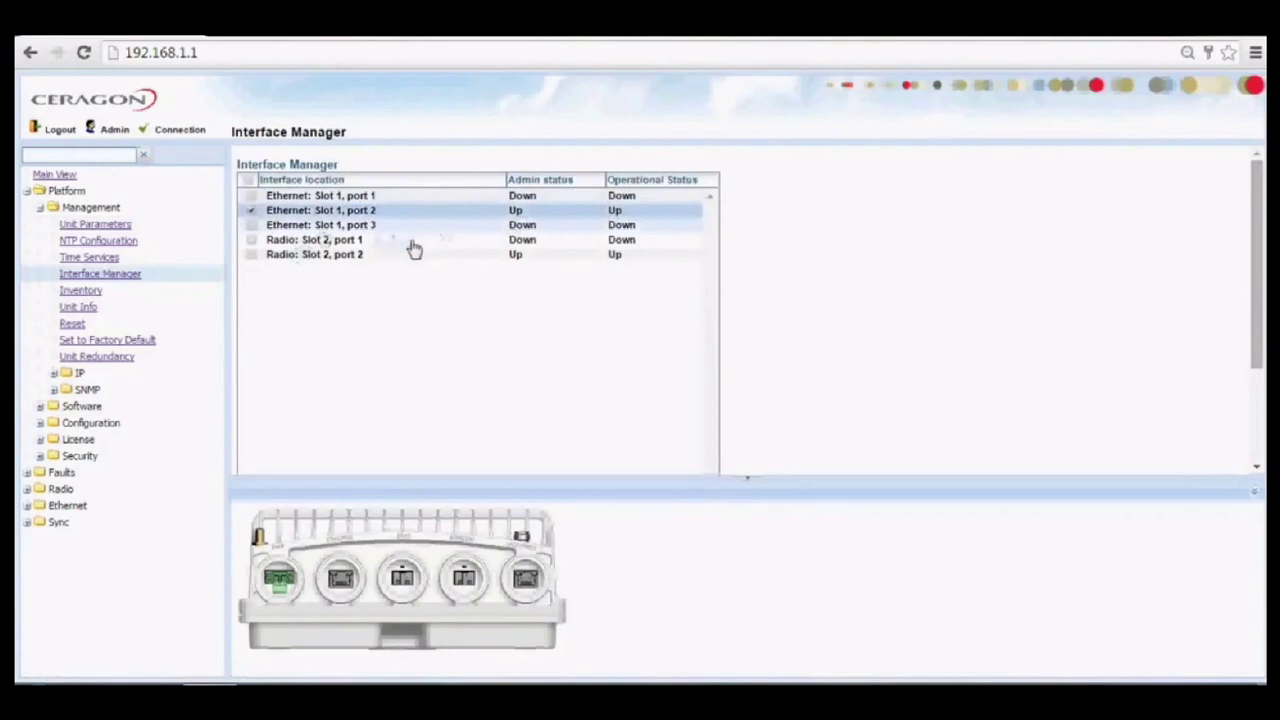
pyautogui.click(411, 243)
pyautogui.click(398, 245)
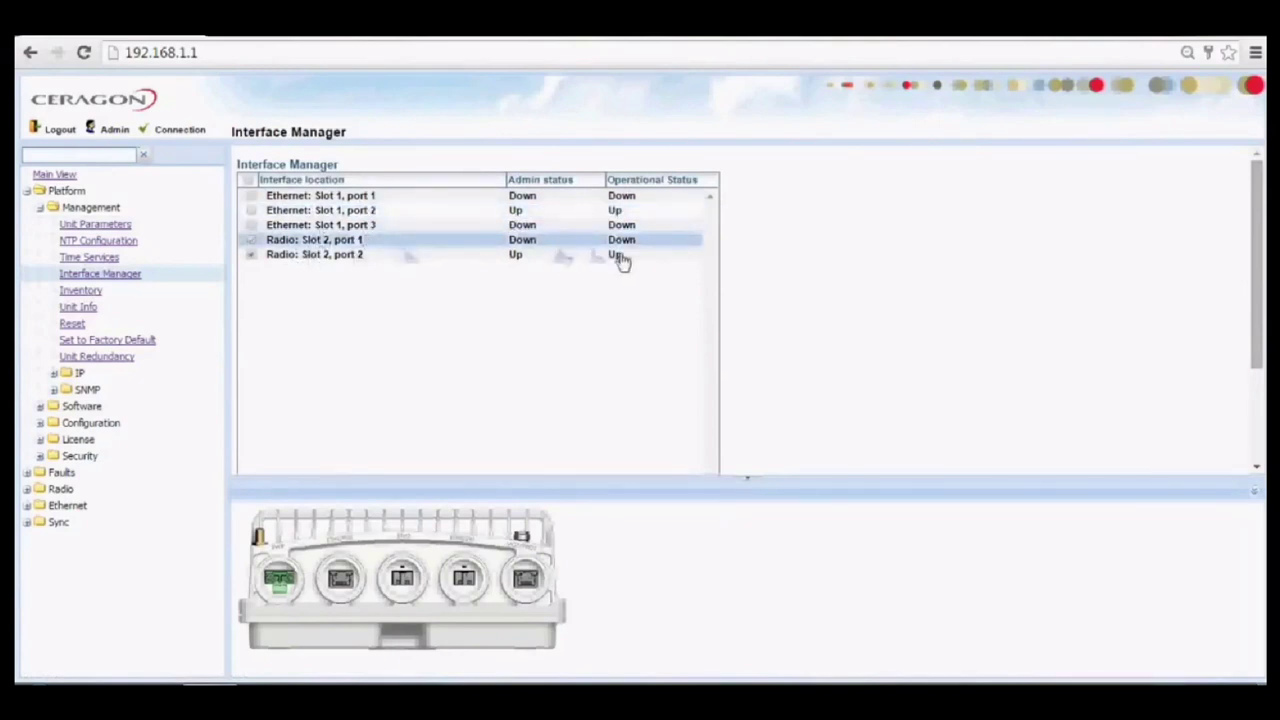
pyautogui.click(510, 257)
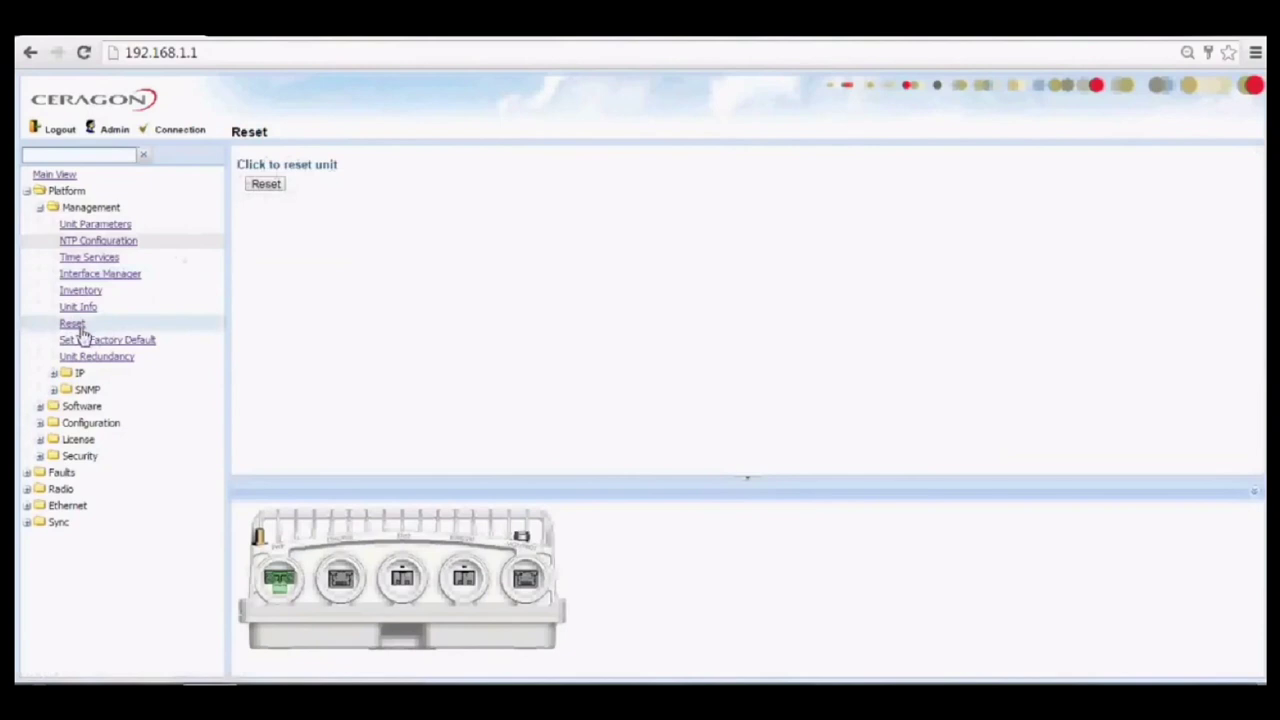
# Start a unit reset but cancel it, then open the IP > Local configuration.
pyautogui.click(78, 325)
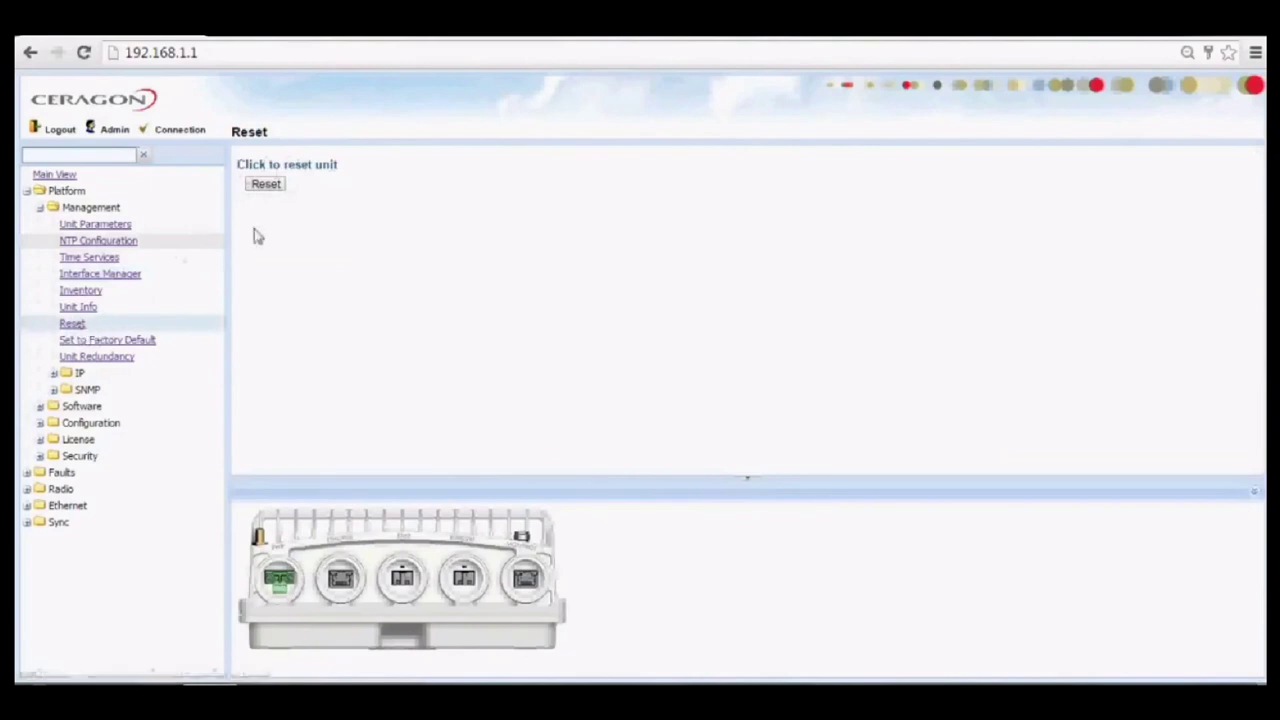
pyautogui.click(266, 185)
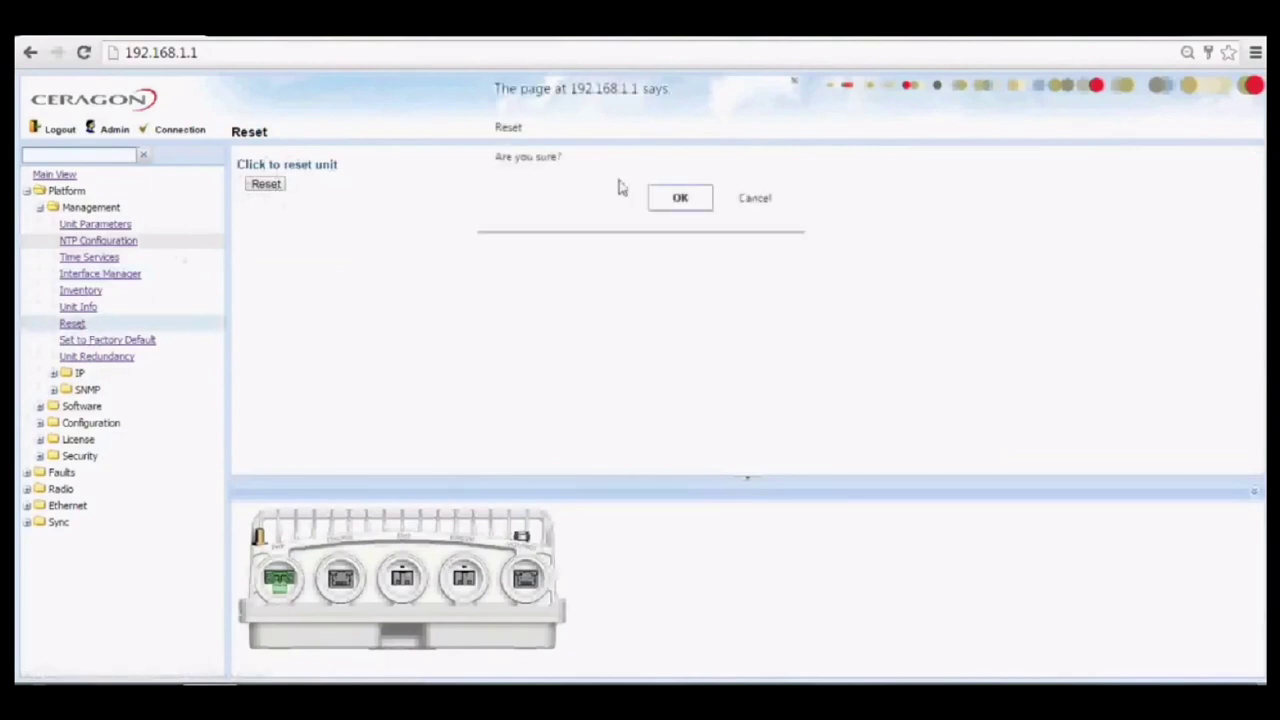
pyautogui.click(754, 199)
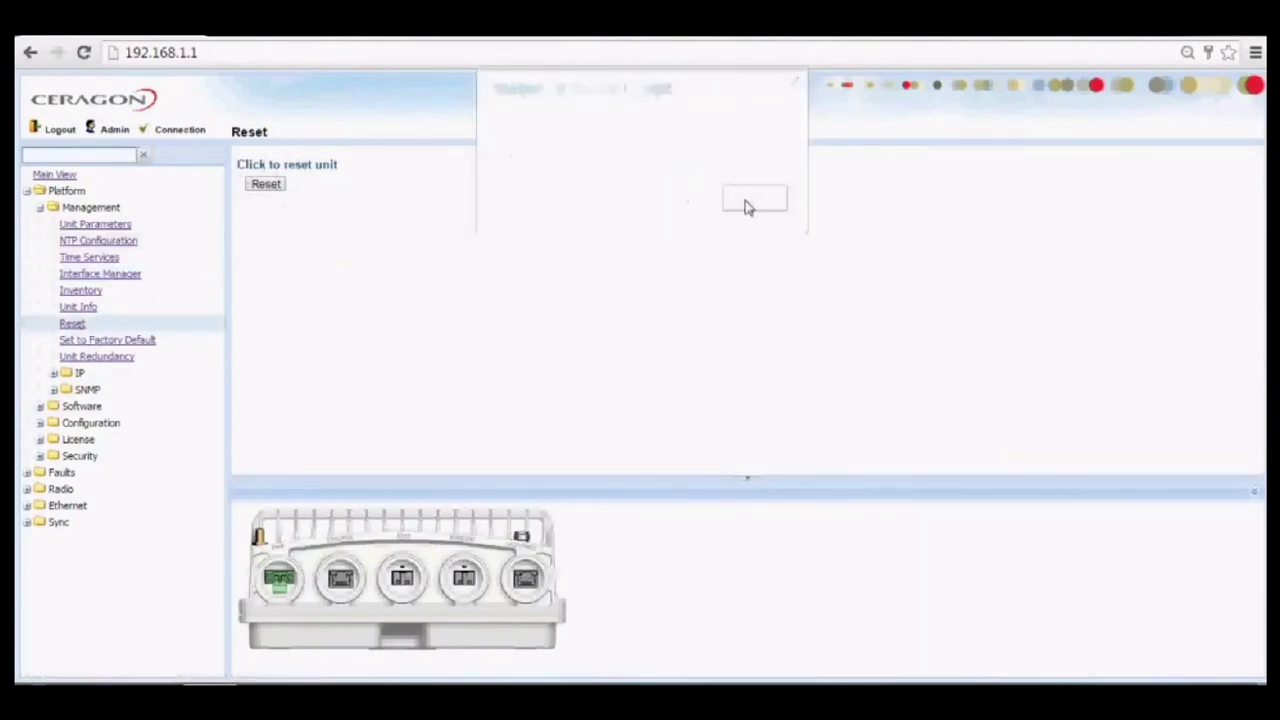
pyautogui.click(80, 374)
pyautogui.click(86, 391)
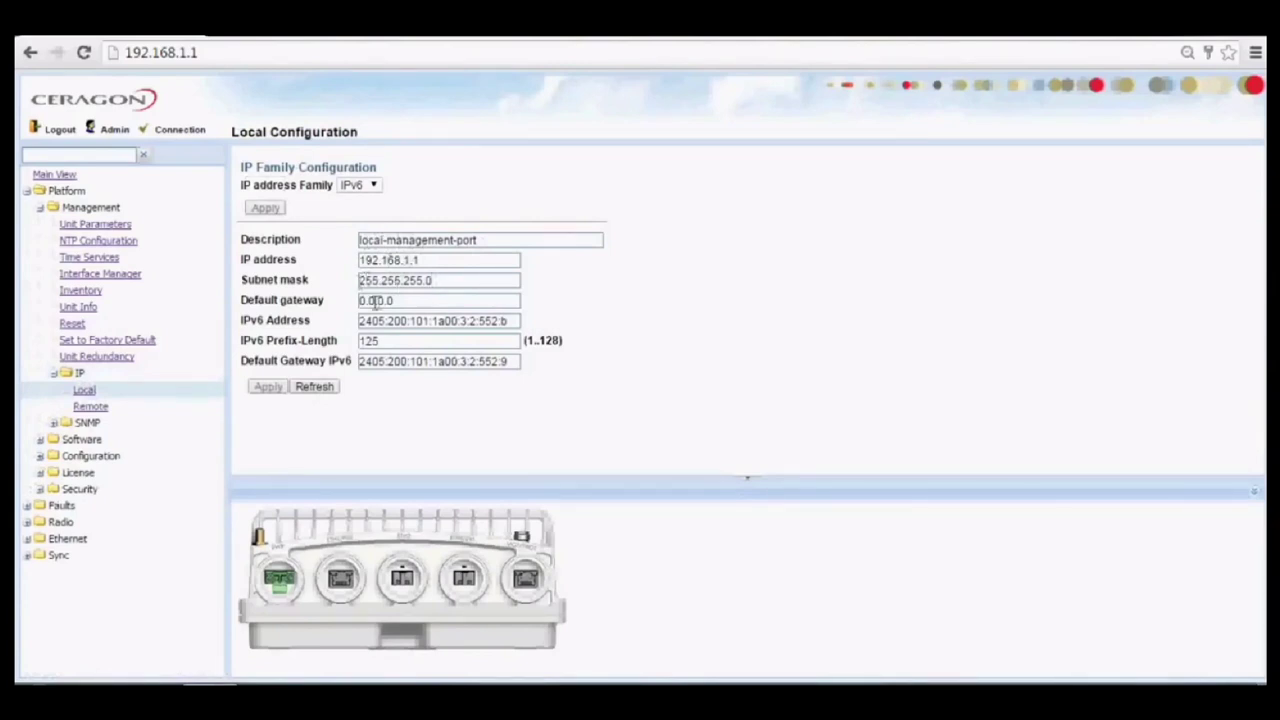
# Inspect the IPv6 address, family, prefix length 125 and gateway unchanged, then open Remote IP.
pyautogui.moveTo(363, 321); pyautogui.dragTo(510, 318)
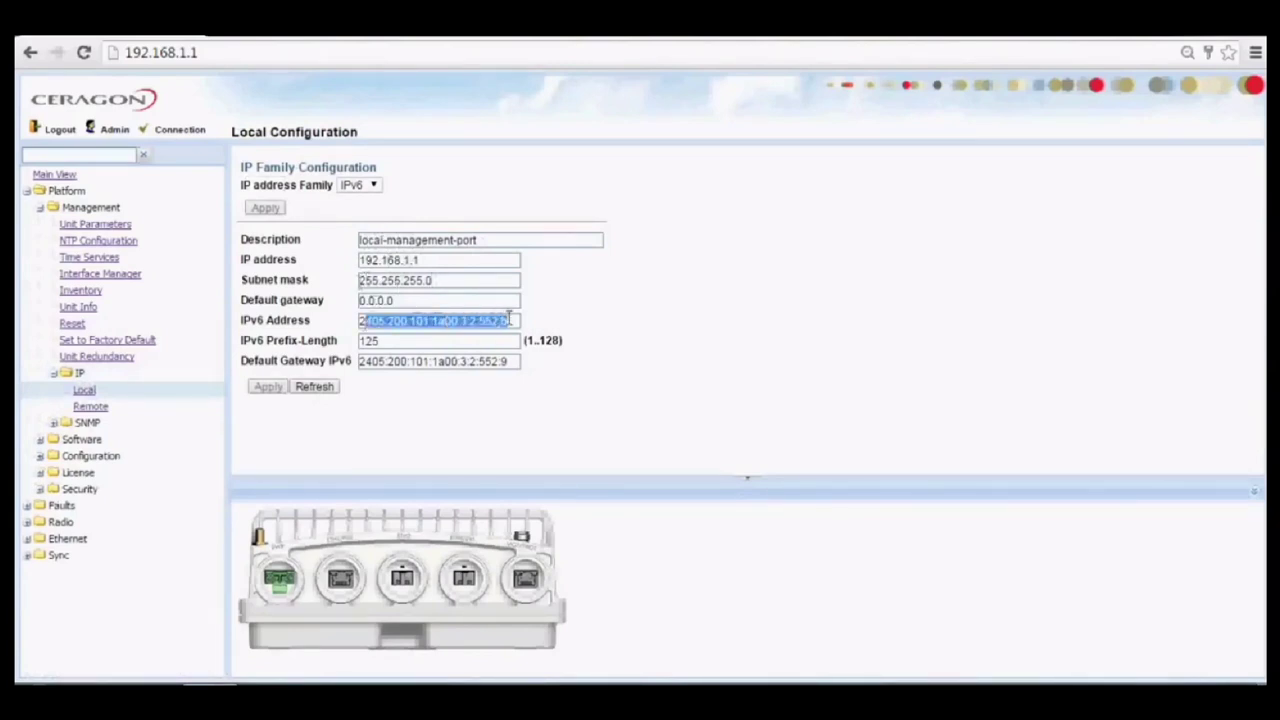
pyautogui.click(372, 190)
pyautogui.click(372, 190)
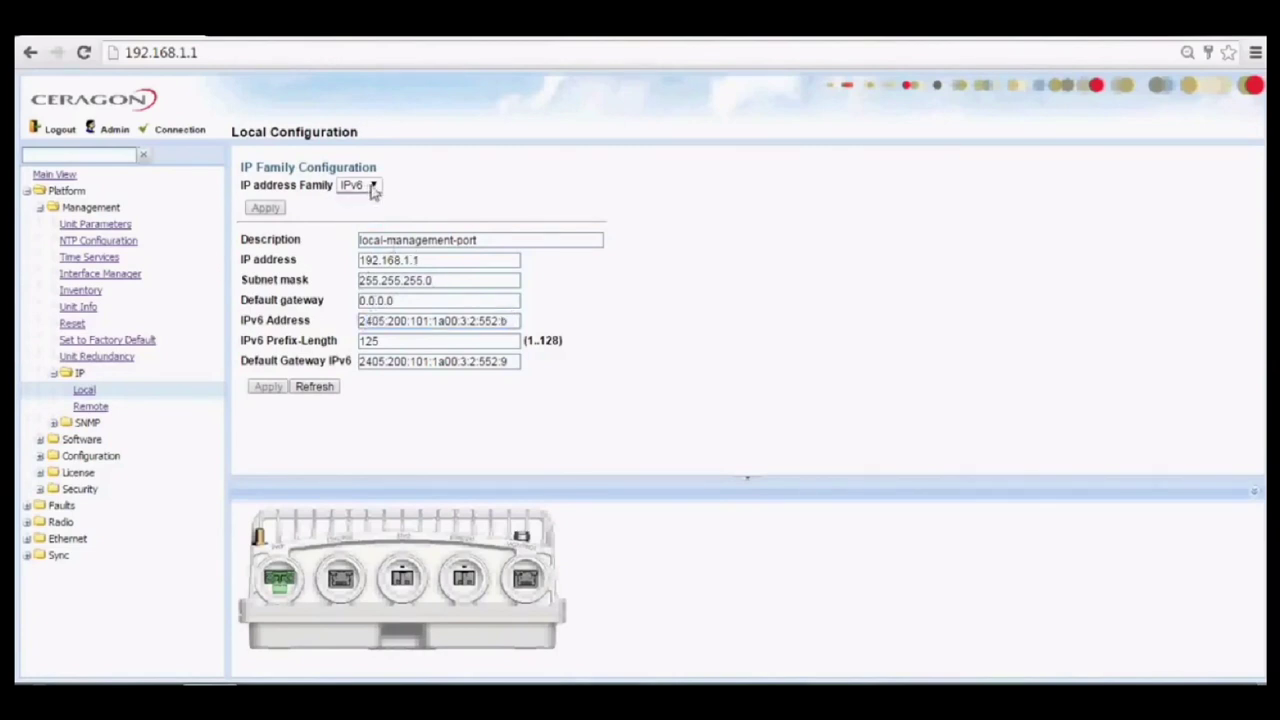
pyautogui.moveTo(380, 341); pyautogui.dragTo(358, 341)
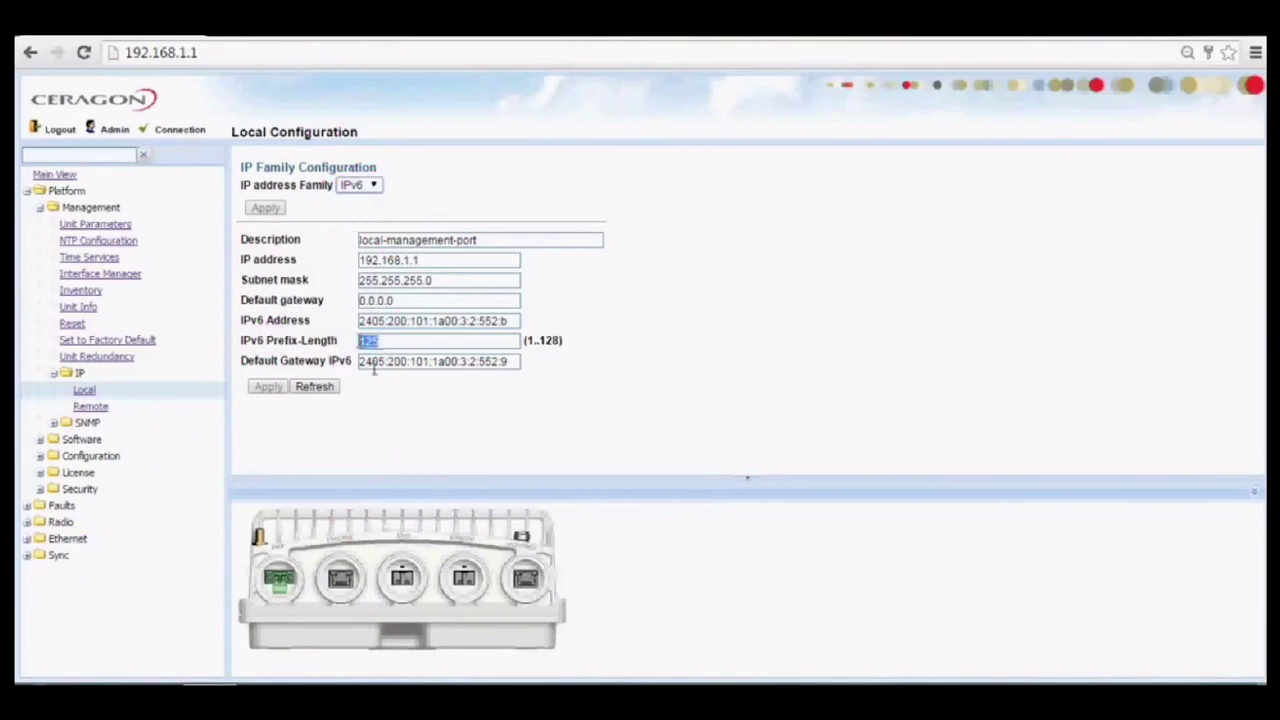
pyautogui.moveTo(364, 362); pyautogui.dragTo(525, 390)
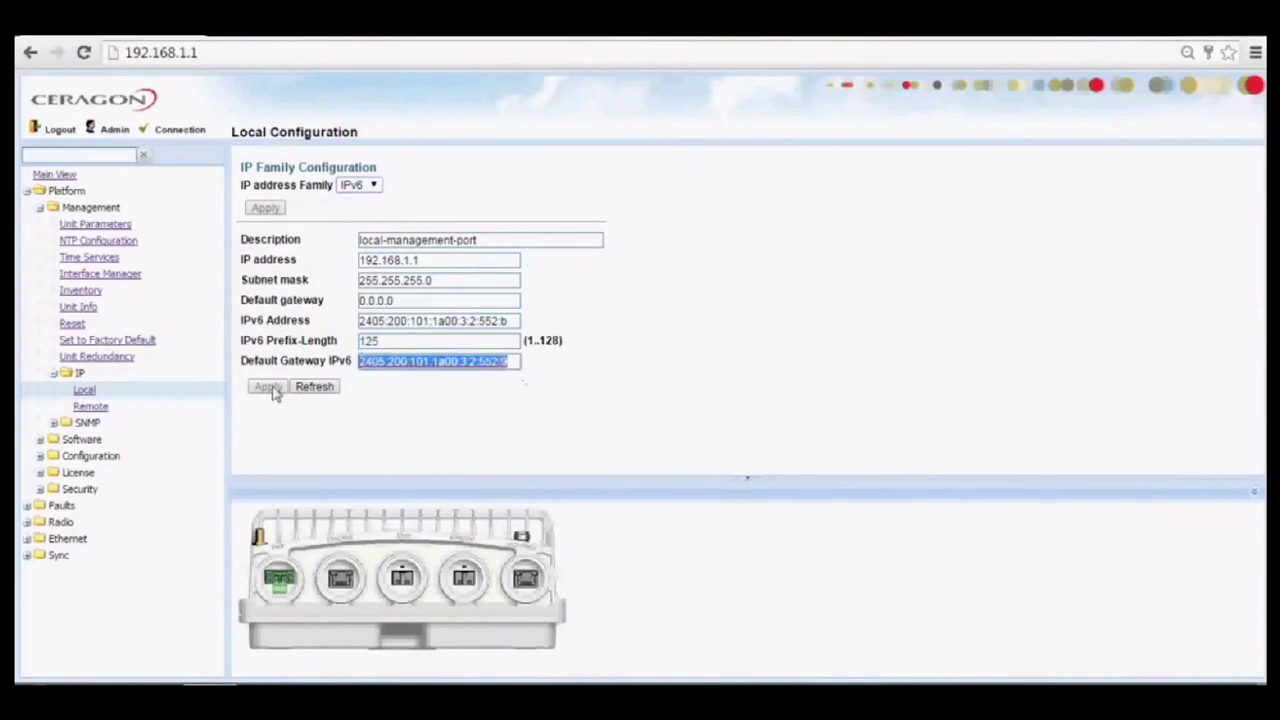
pyautogui.click(327, 391)
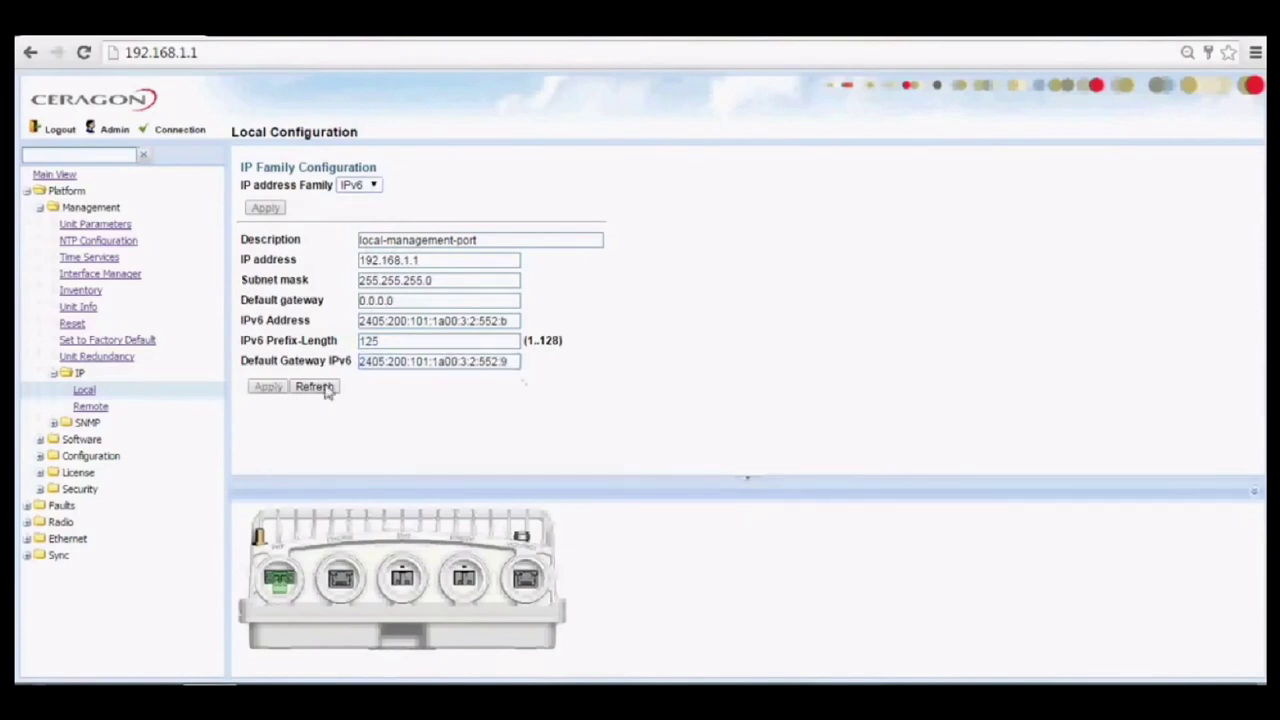
pyautogui.click(90, 408)
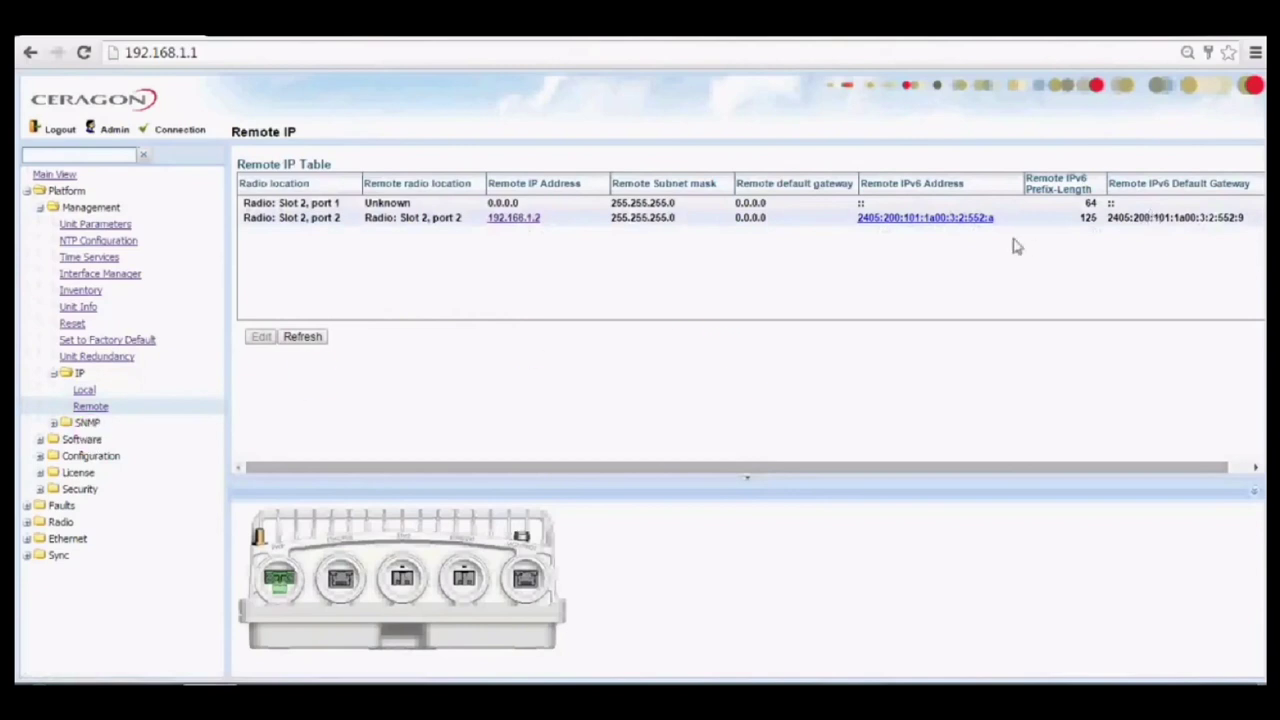
# Open SNMP > SNMP Parameters and refresh to show SNMP up with trap version V2.
pyautogui.click(84, 424)
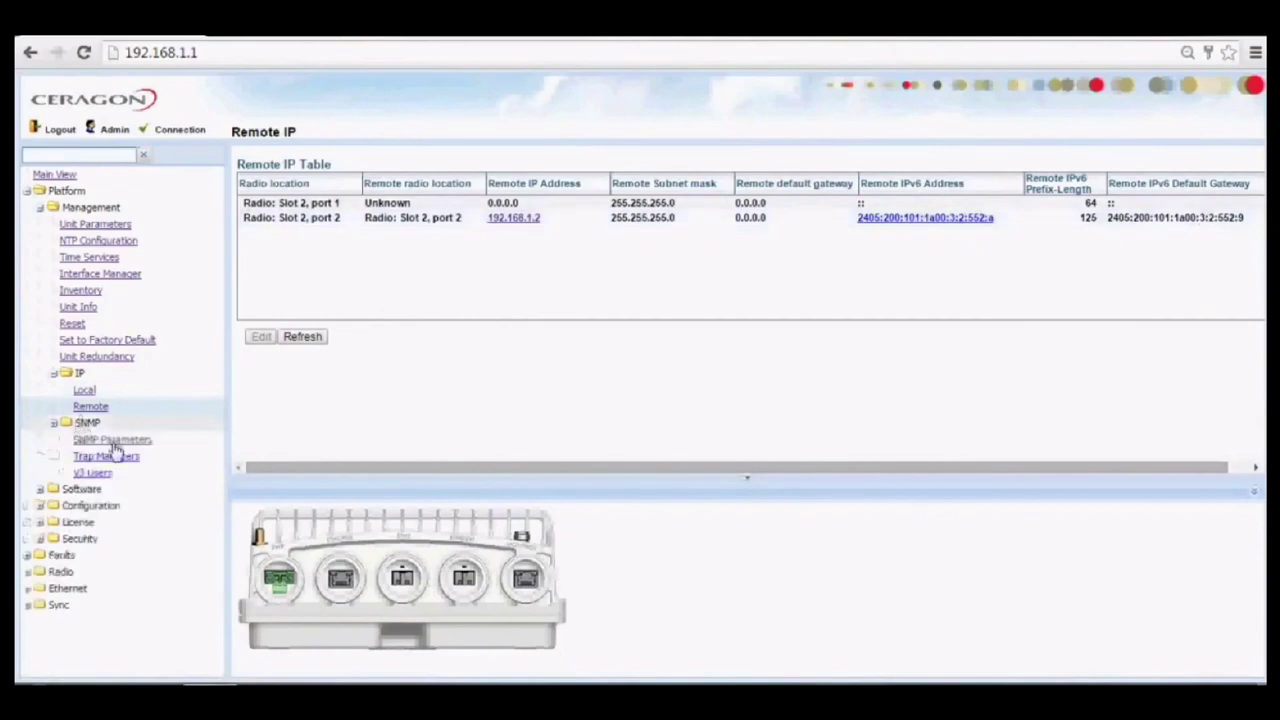
pyautogui.click(113, 443)
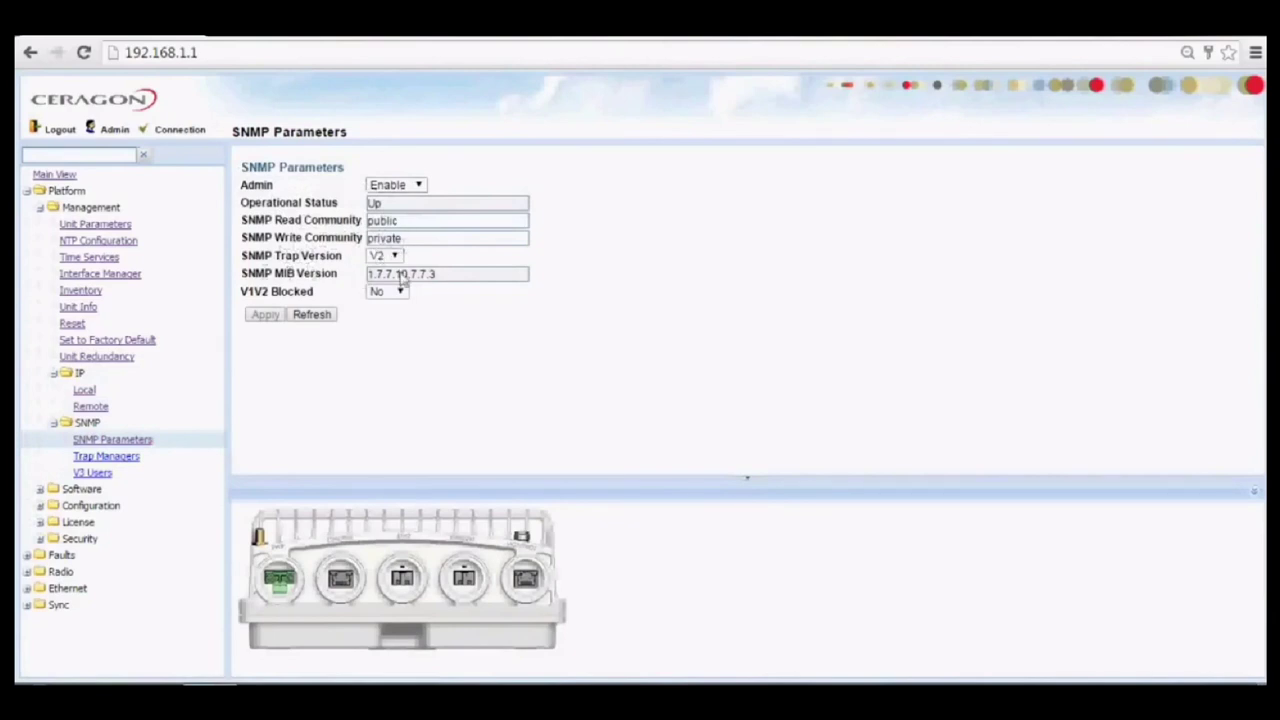
pyautogui.click(314, 319)
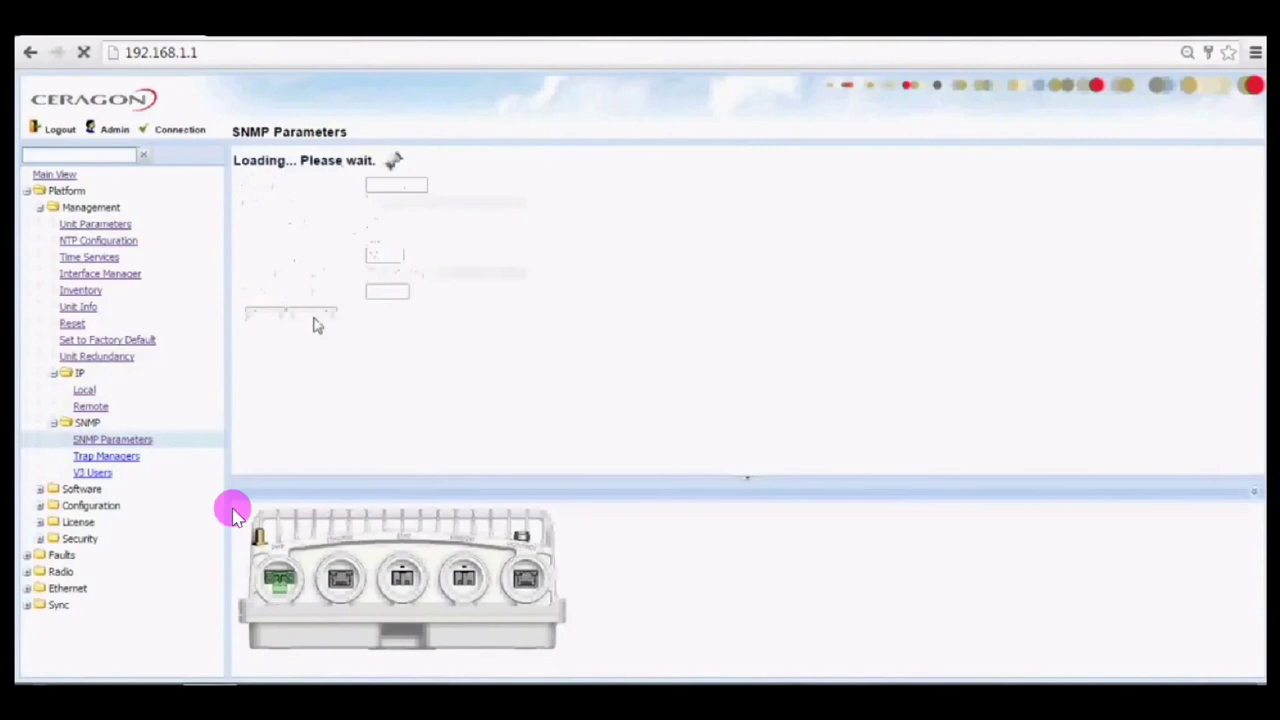
# Show the Software > Versions table, then expand the Radio section in the navigation tree.
pyautogui.click(78, 490)
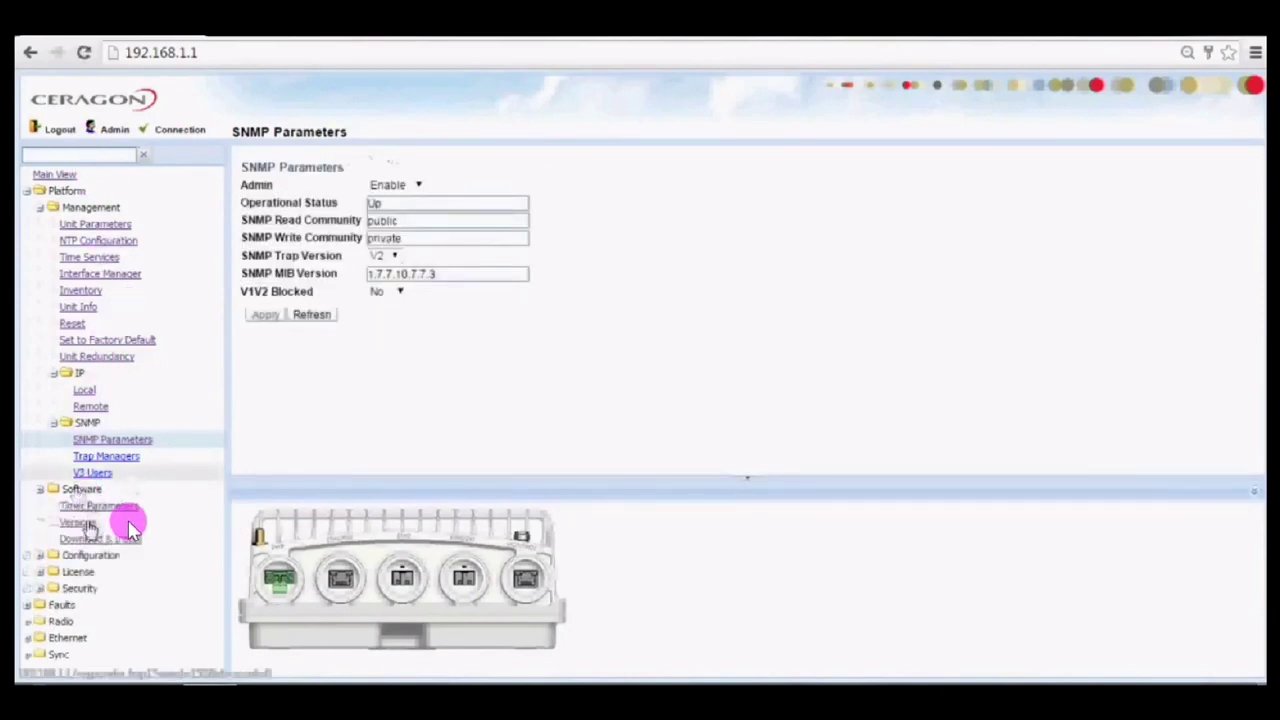
pyautogui.click(128, 522)
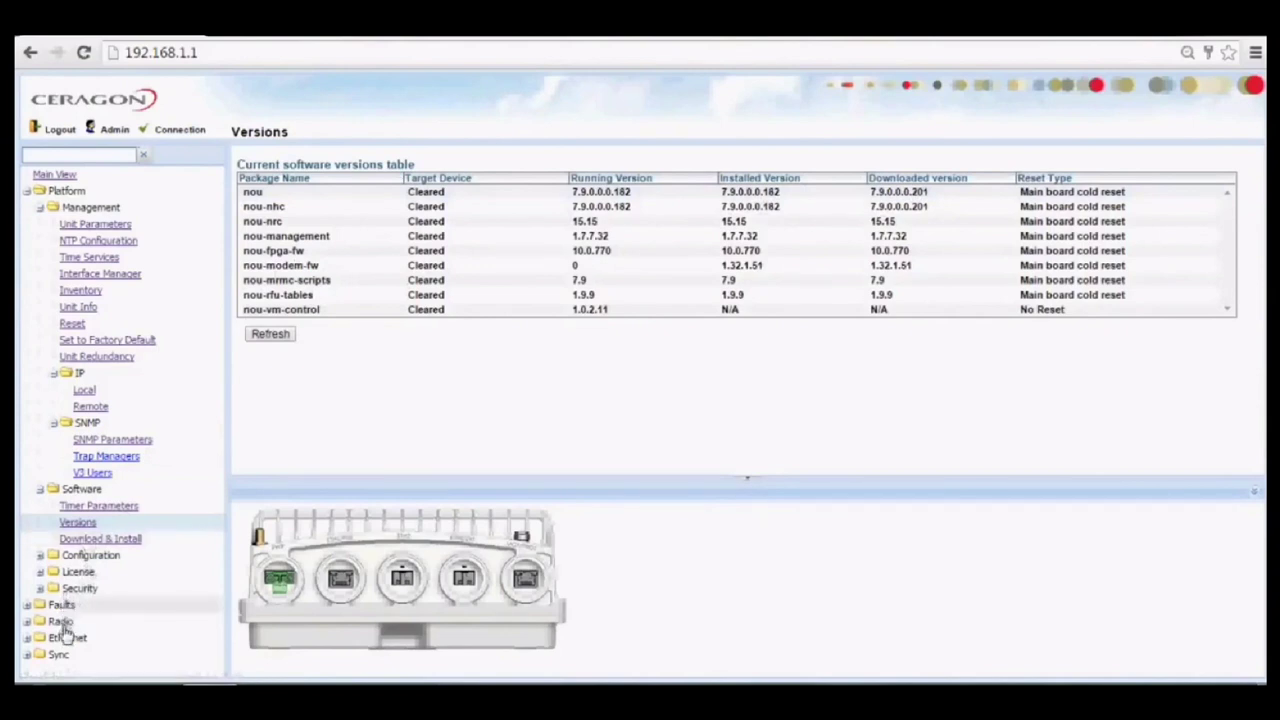
pyautogui.click(60, 623)
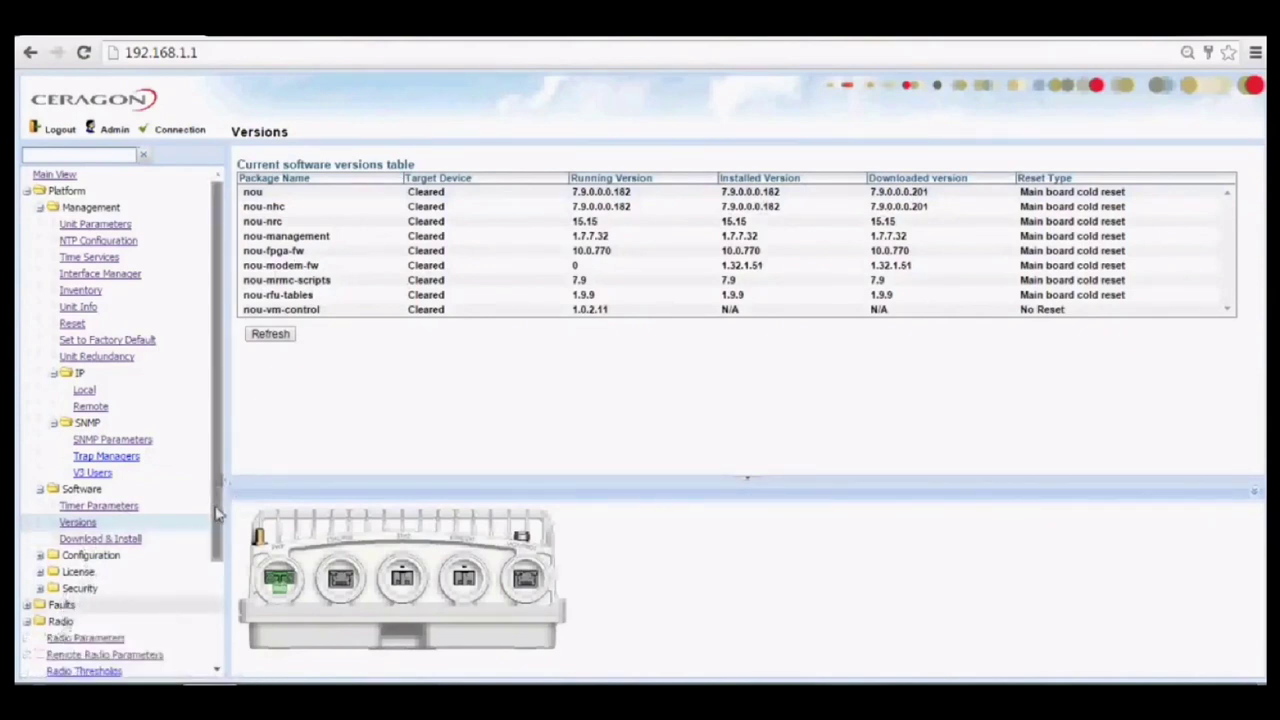
pyautogui.moveTo(218, 513); pyautogui.dragTo(216, 565)
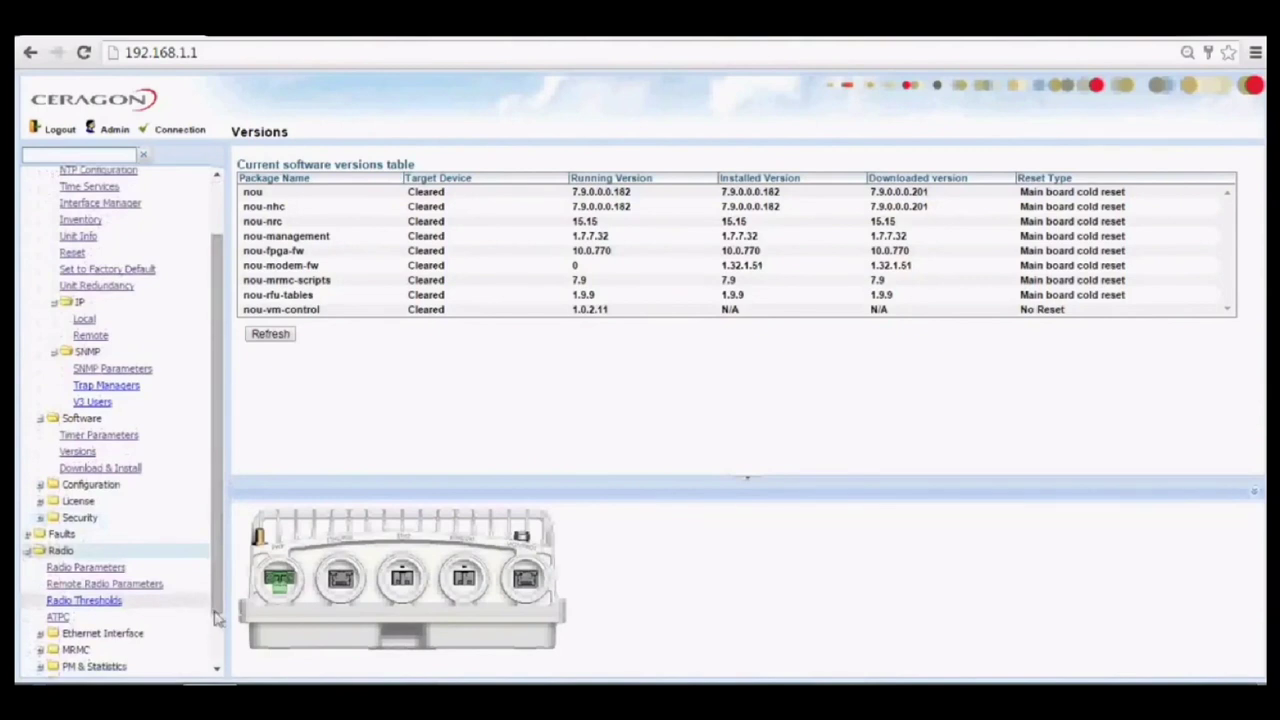
pyautogui.moveTo(216, 617); pyautogui.dragTo(212, 672)
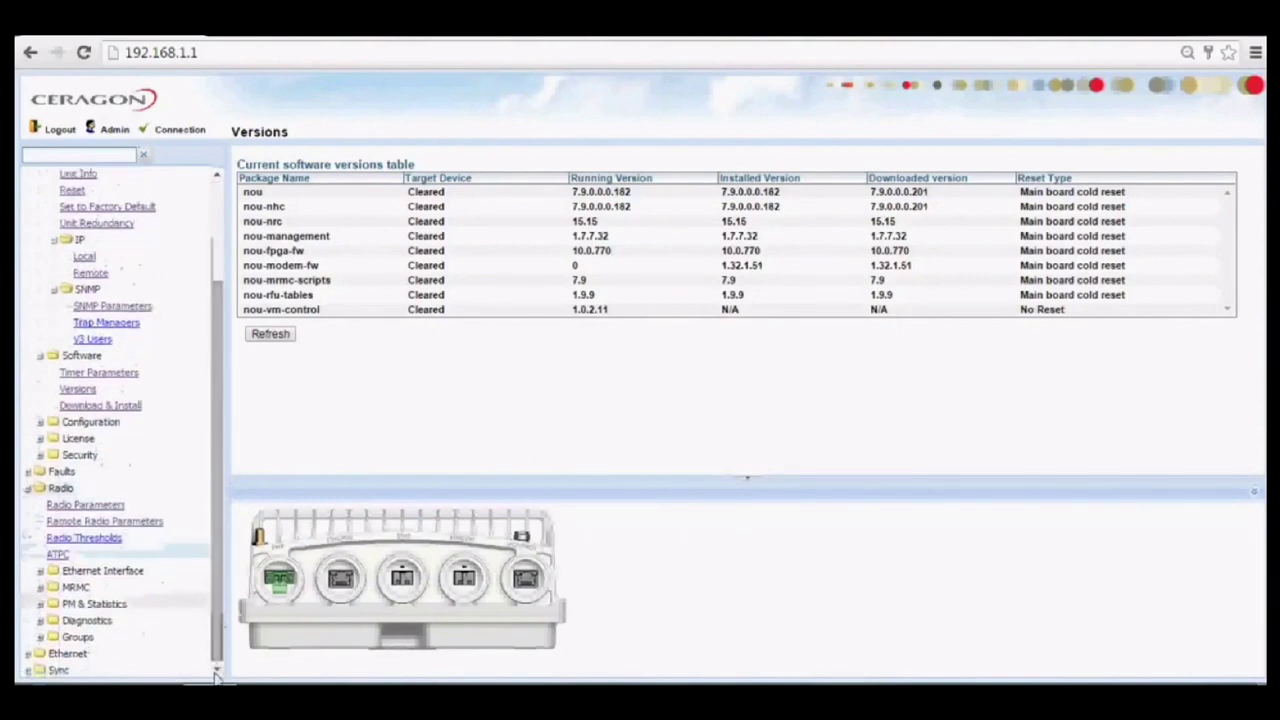
# Open Radio Parameters and highlight the Operational TX Level and RX Level column headings.
pyautogui.click(88, 507)
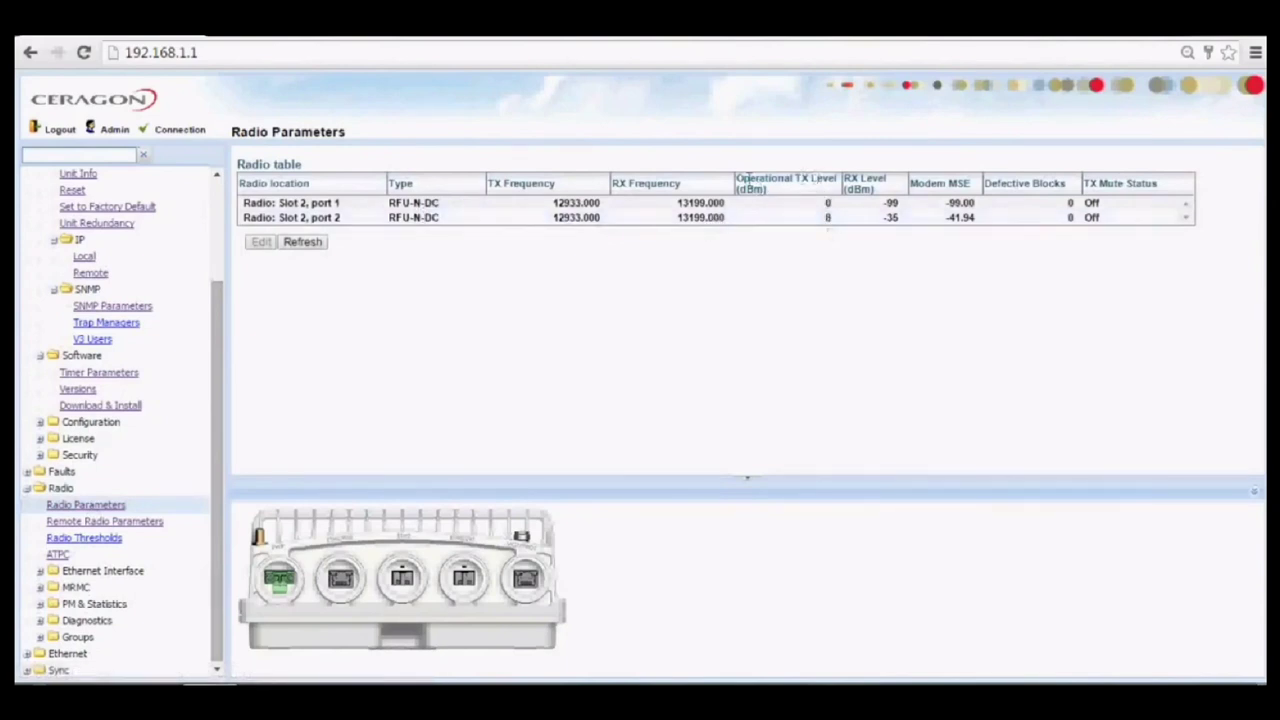
pyautogui.moveTo(799, 184); pyautogui.dragTo(843, 486)
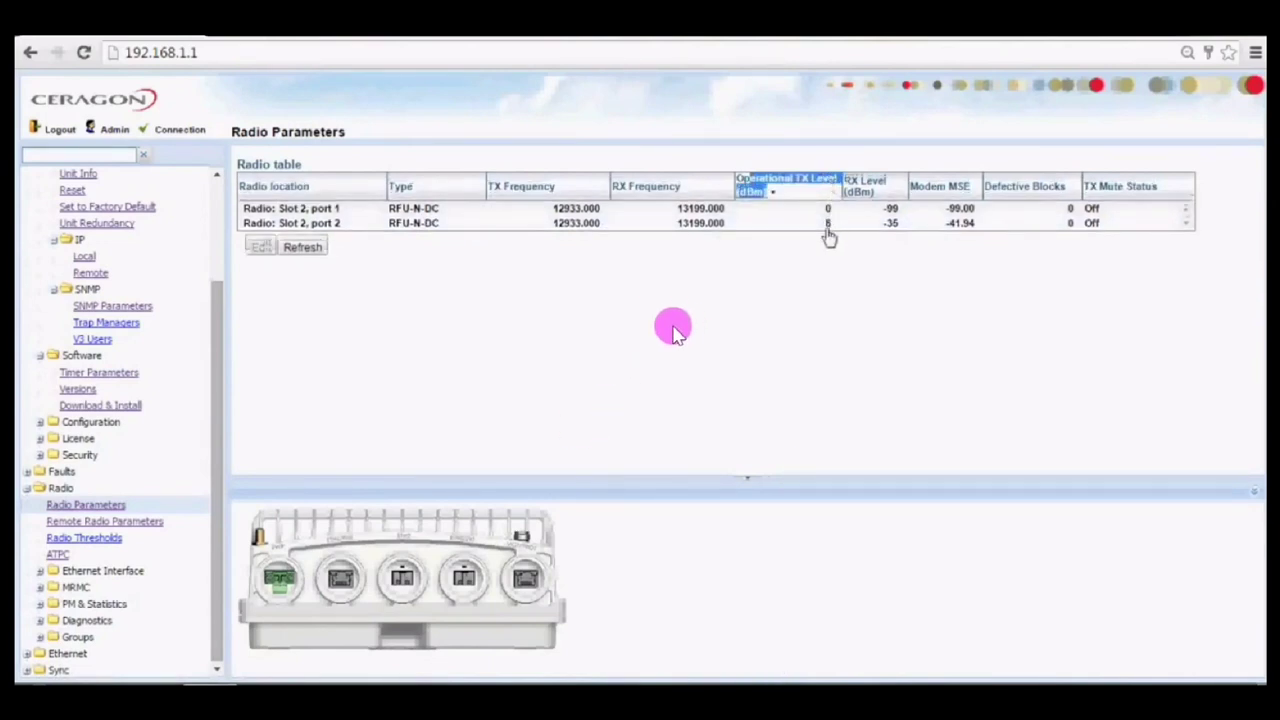
pyautogui.moveTo(860, 181); pyautogui.dragTo(886, 190)
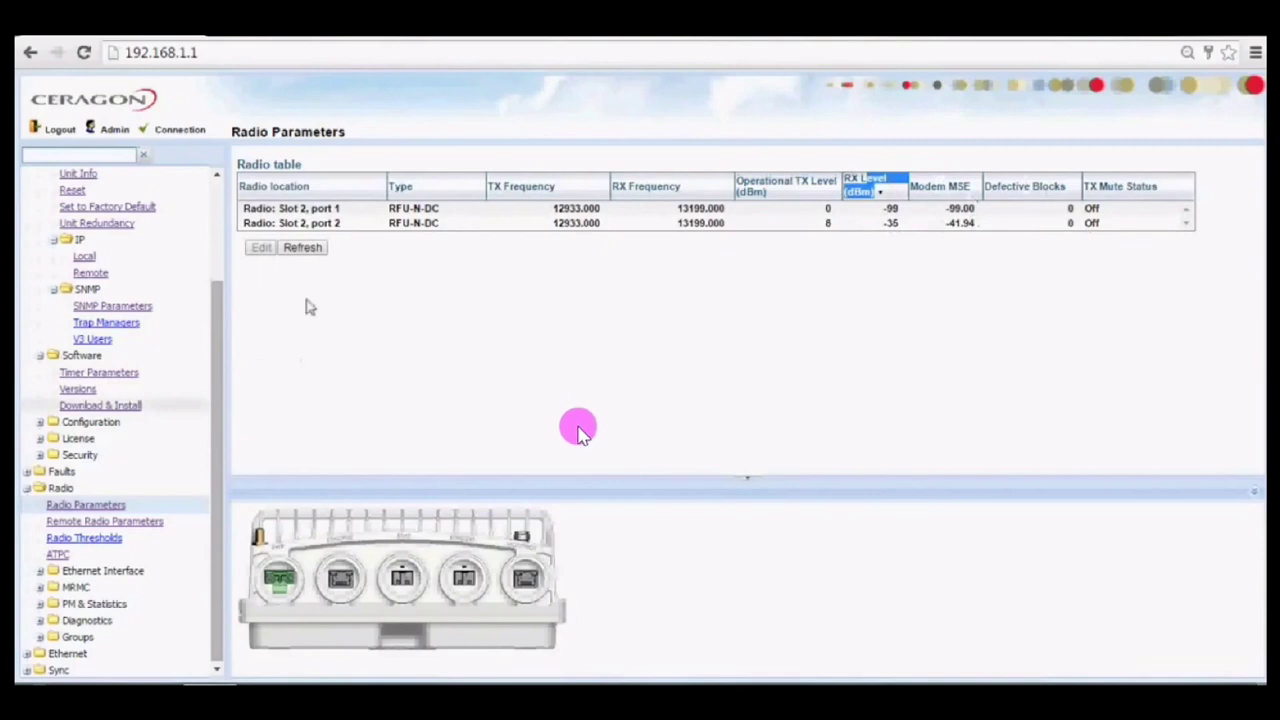
# Open Remote Radio Parameters, highlight the status, signal and Tx level headings, and scroll across to the IP columns.
pyautogui.click(127, 528)
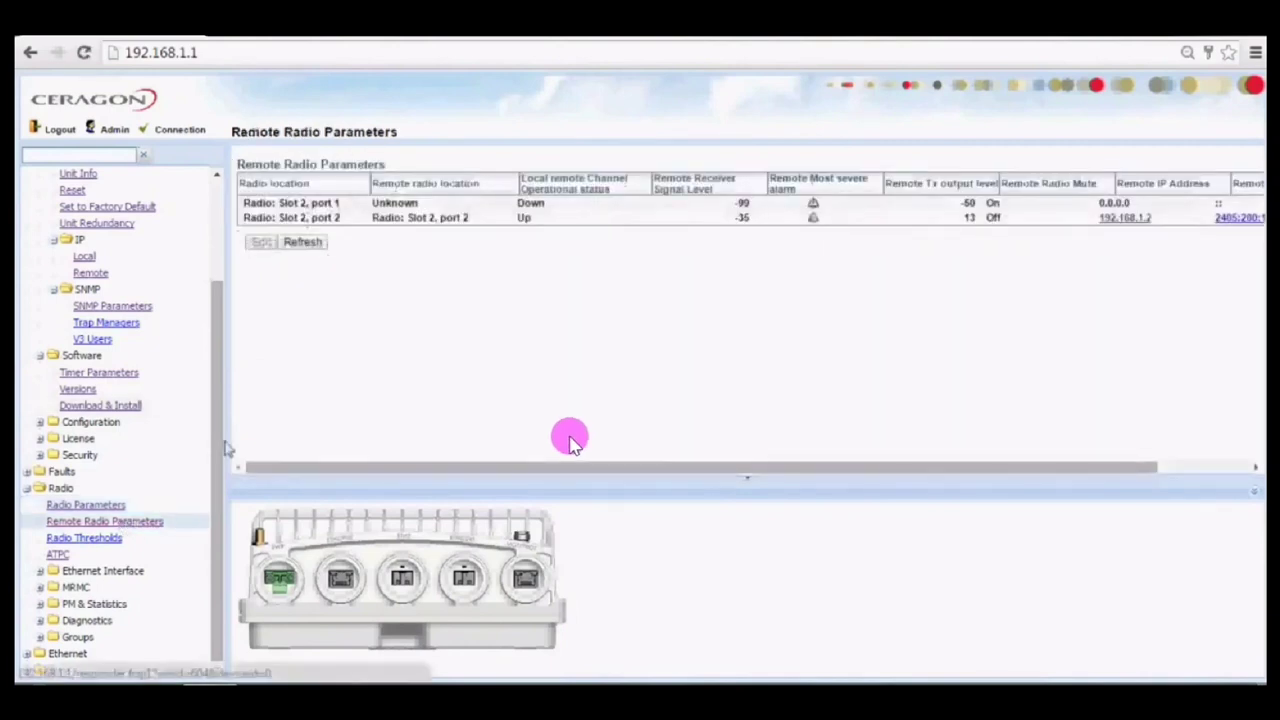
pyautogui.moveTo(553, 180); pyautogui.dragTo(558, 248)
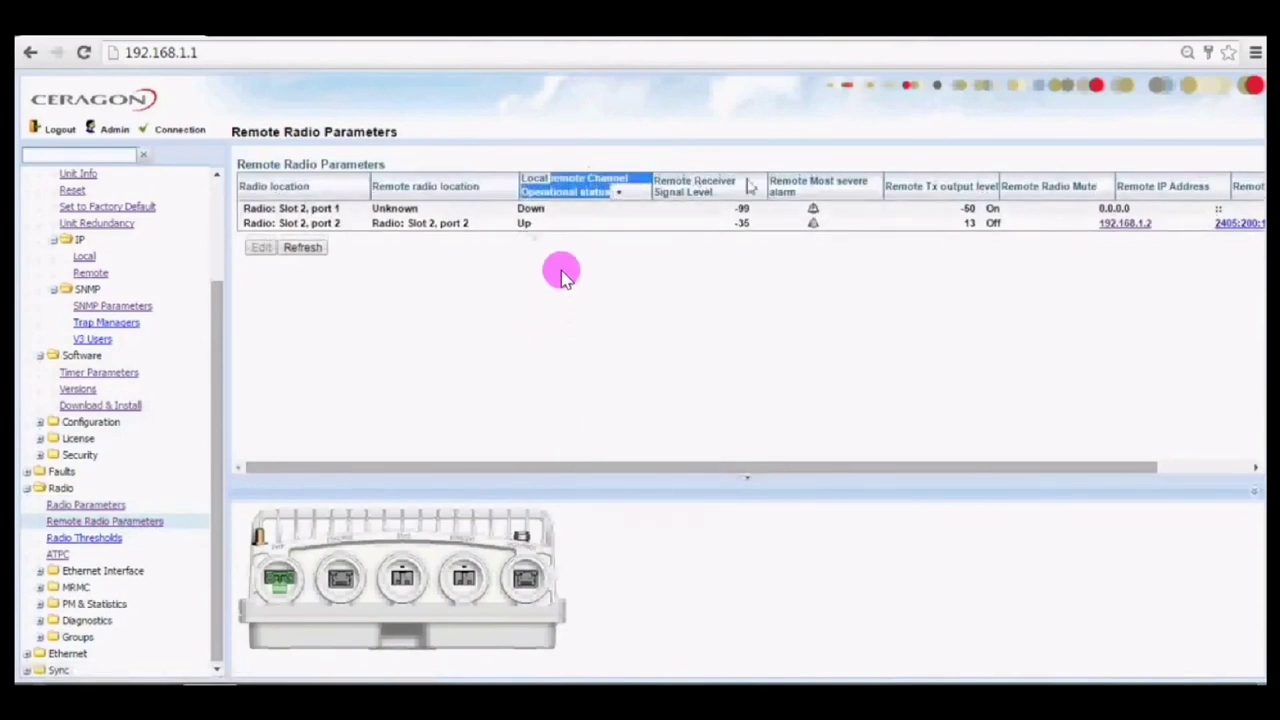
pyautogui.click(710, 188)
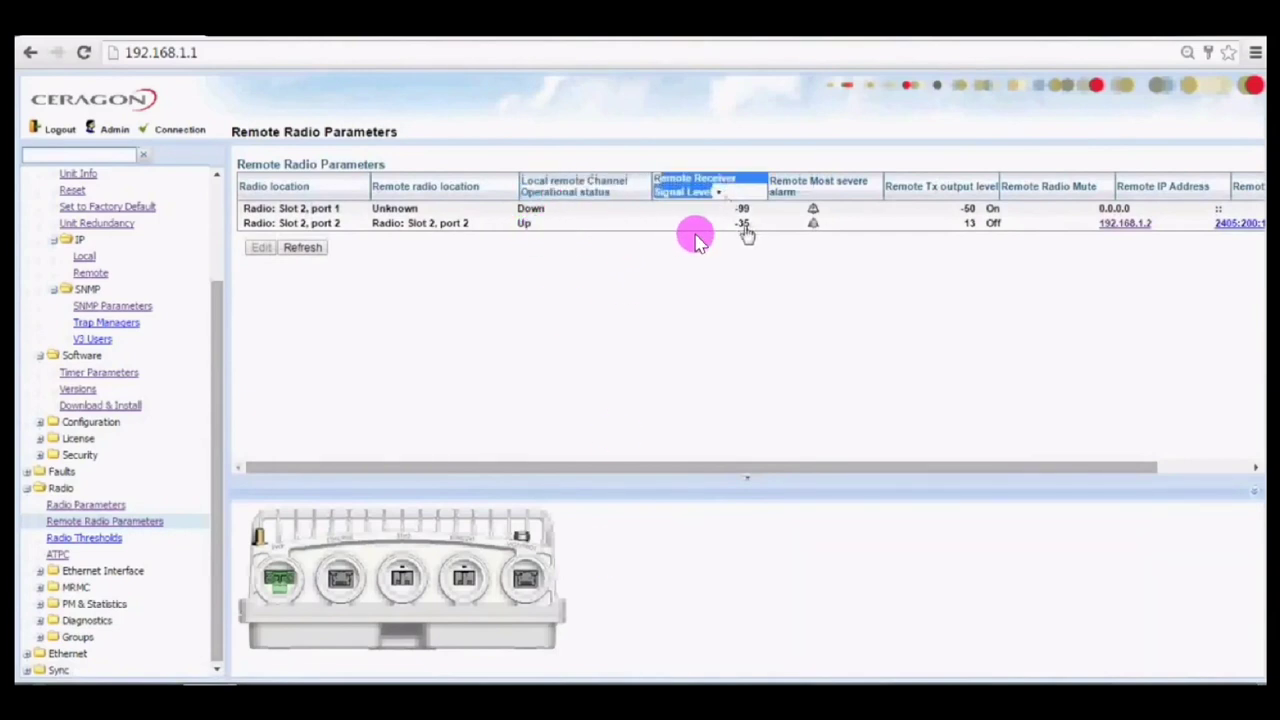
pyautogui.moveTo(928, 180); pyautogui.dragTo(992, 190)
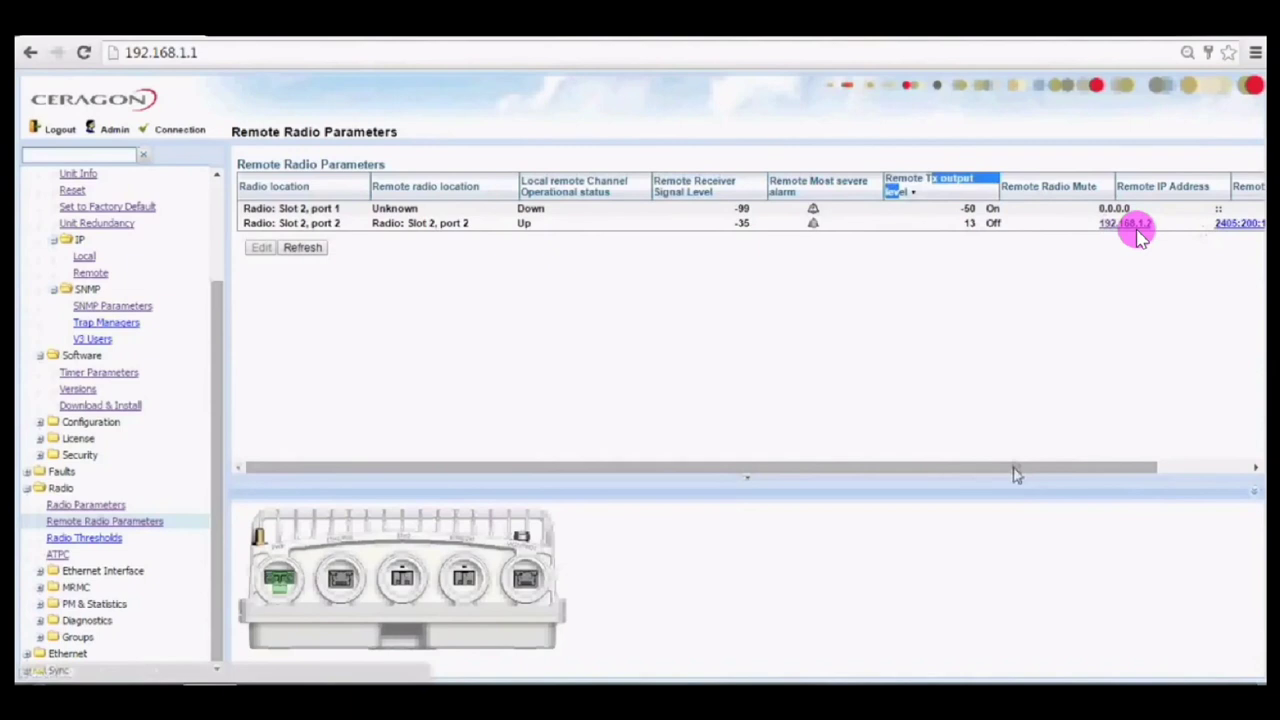
pyautogui.moveTo(1015, 475); pyautogui.dragTo(1107, 473)
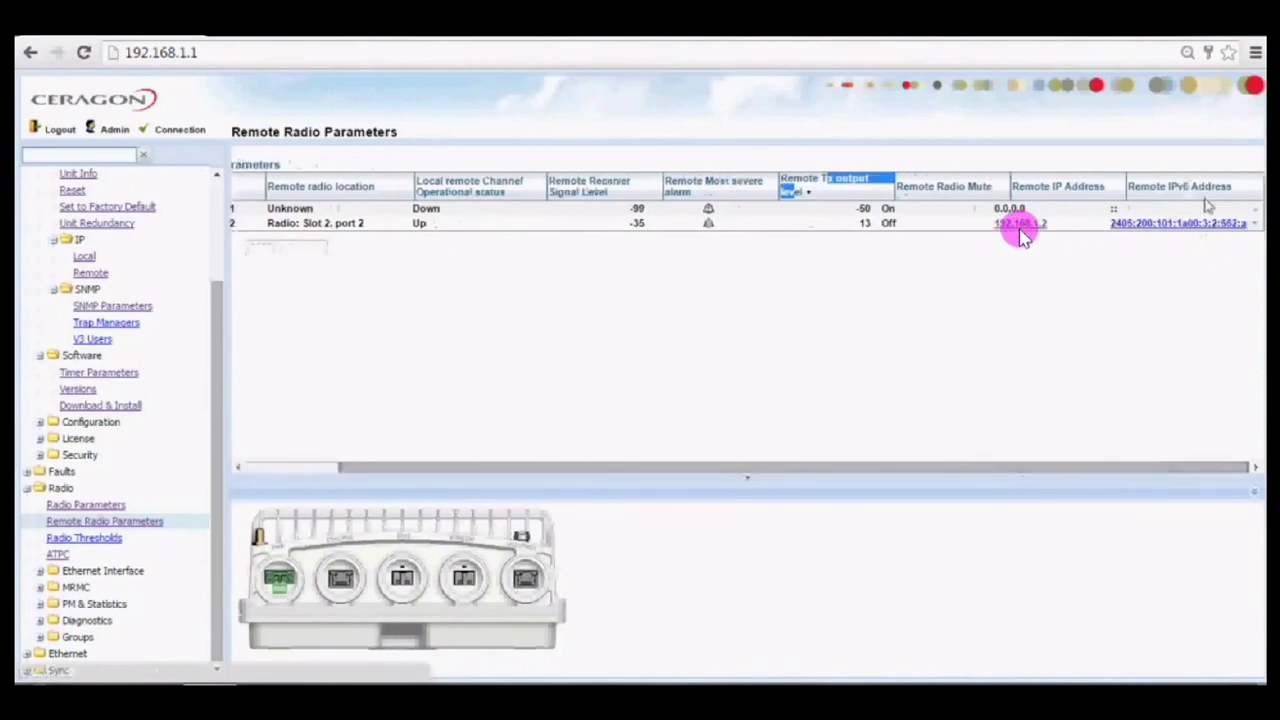
pyautogui.moveTo(594, 470); pyautogui.dragTo(498, 466)
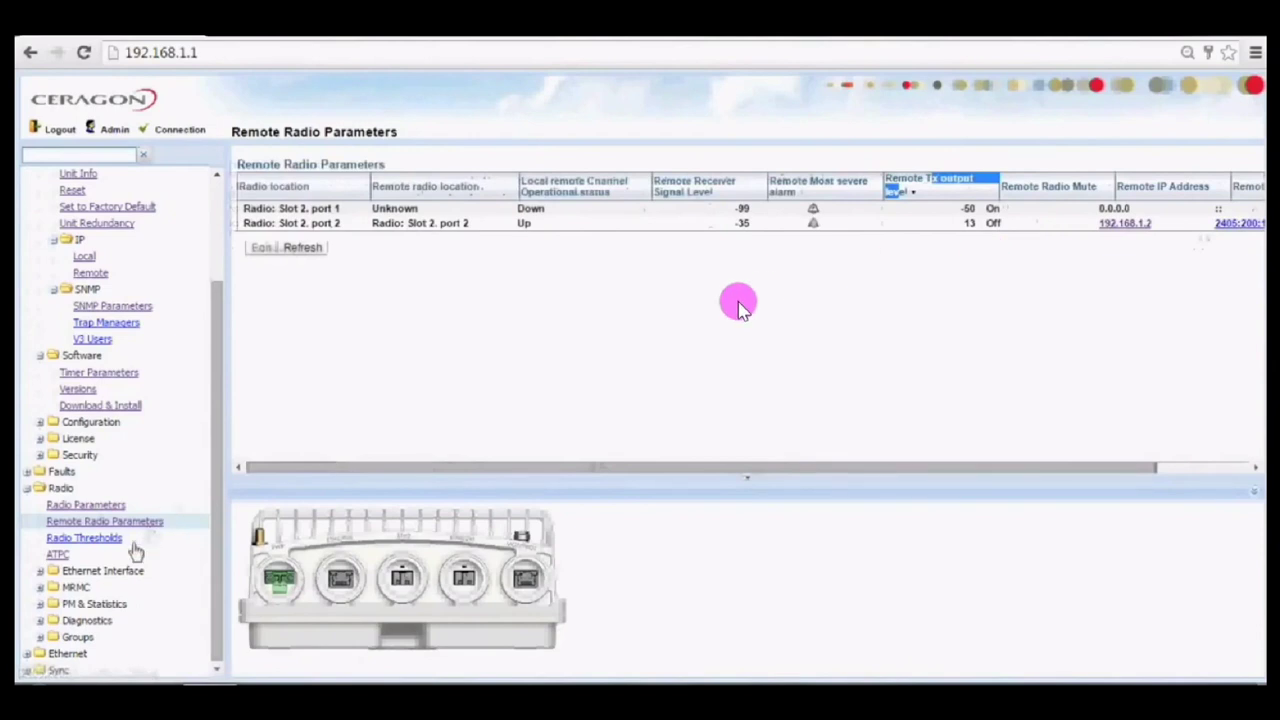
# Open ATPC, select the Slot 2 port 2 entry, and expand Ethernet Interface, MRMC and Symmetrical Scripts.
pyautogui.click(57, 554)
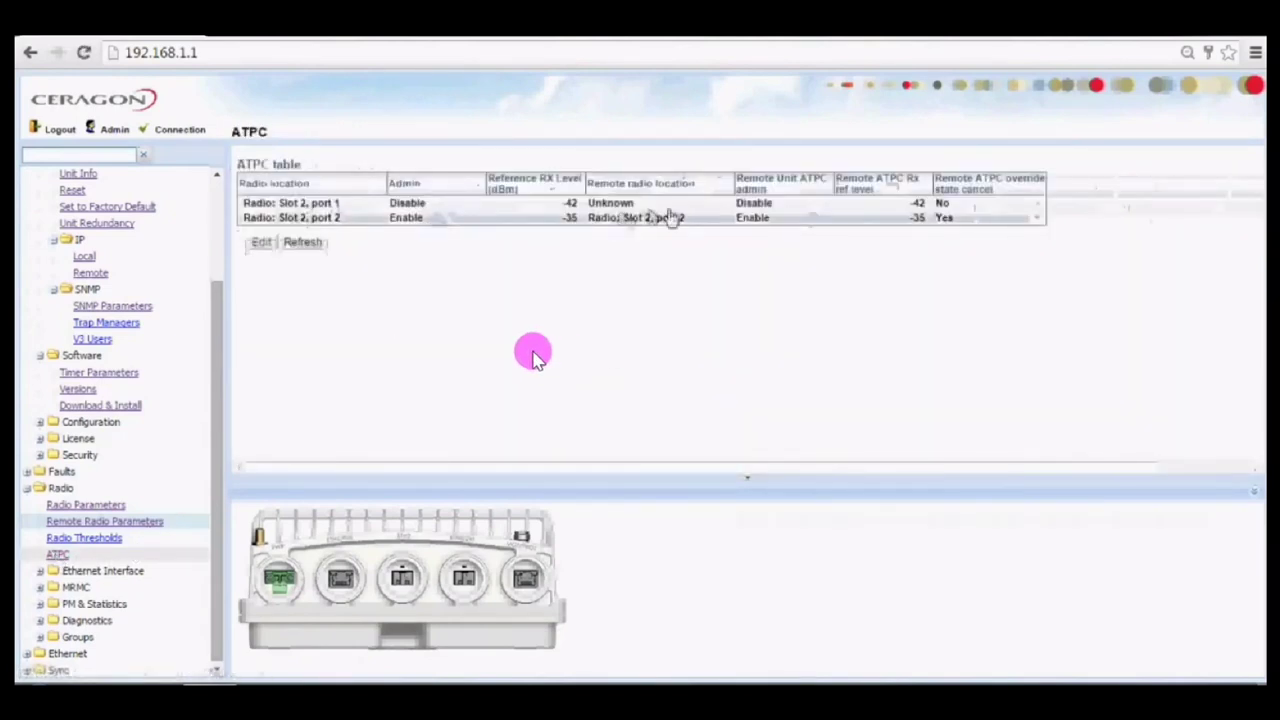
pyautogui.click(760, 220)
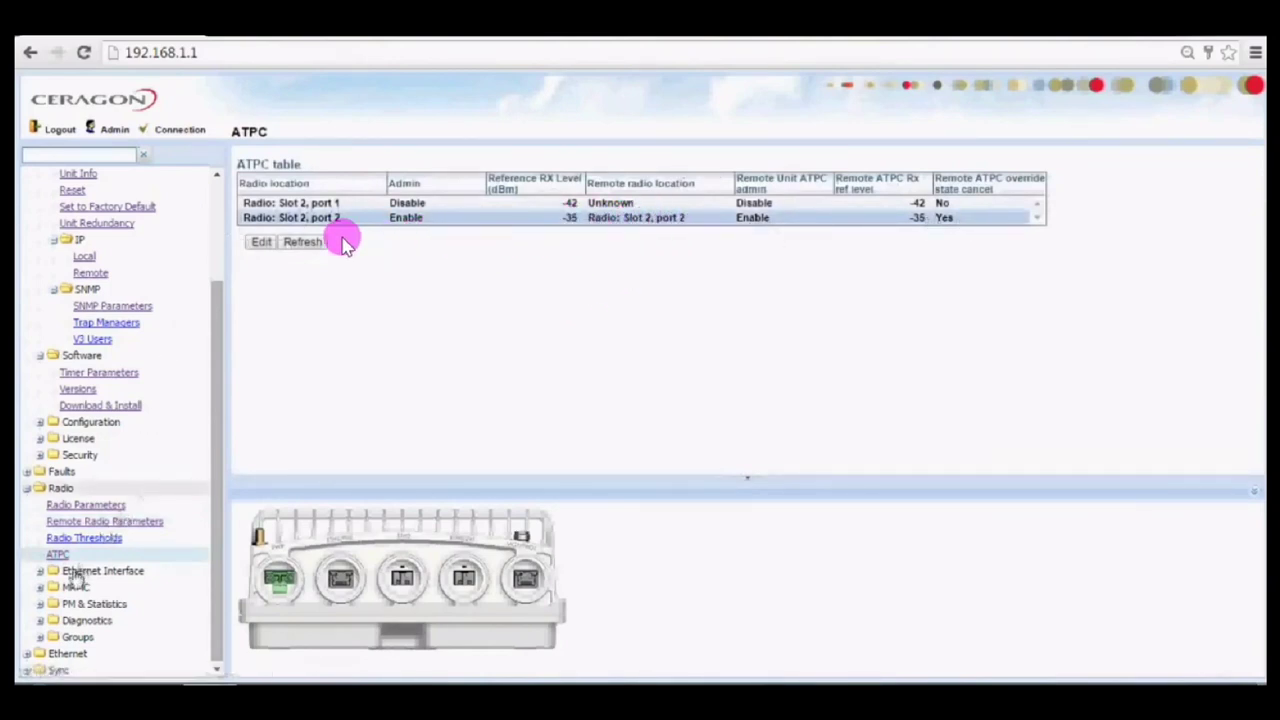
pyautogui.click(103, 570)
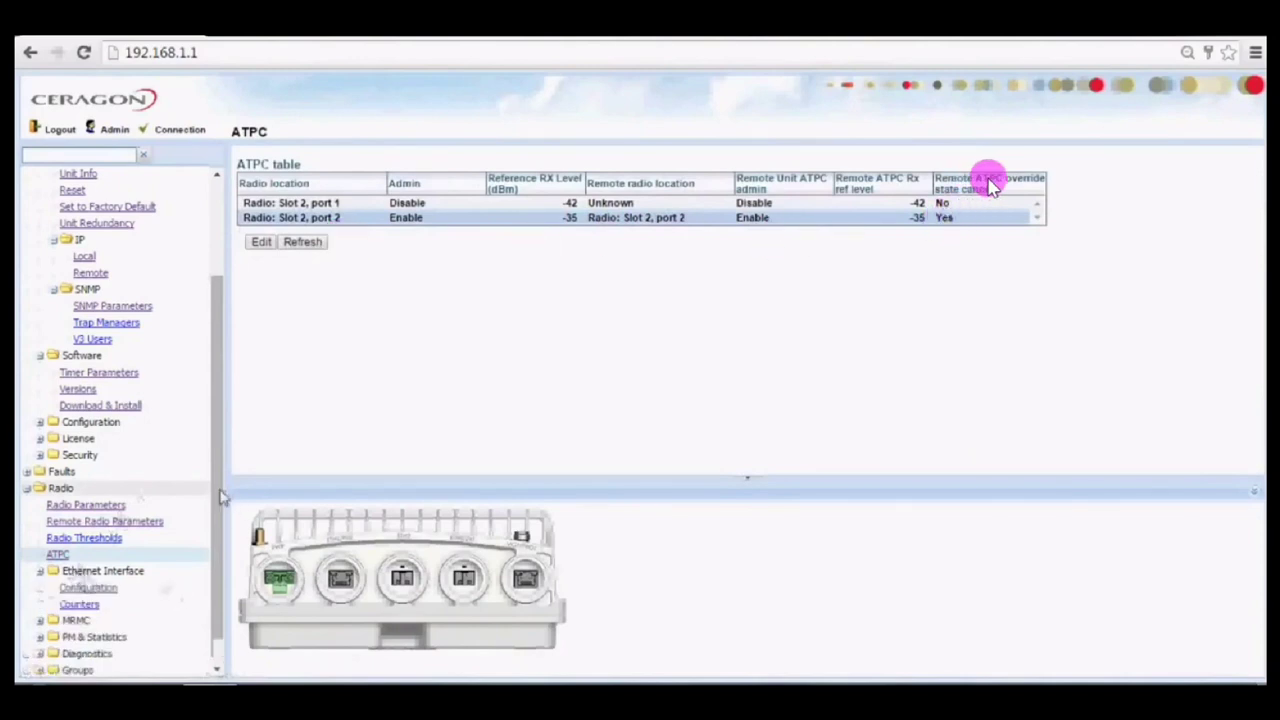
pyautogui.scroll(-1, 218, 570)
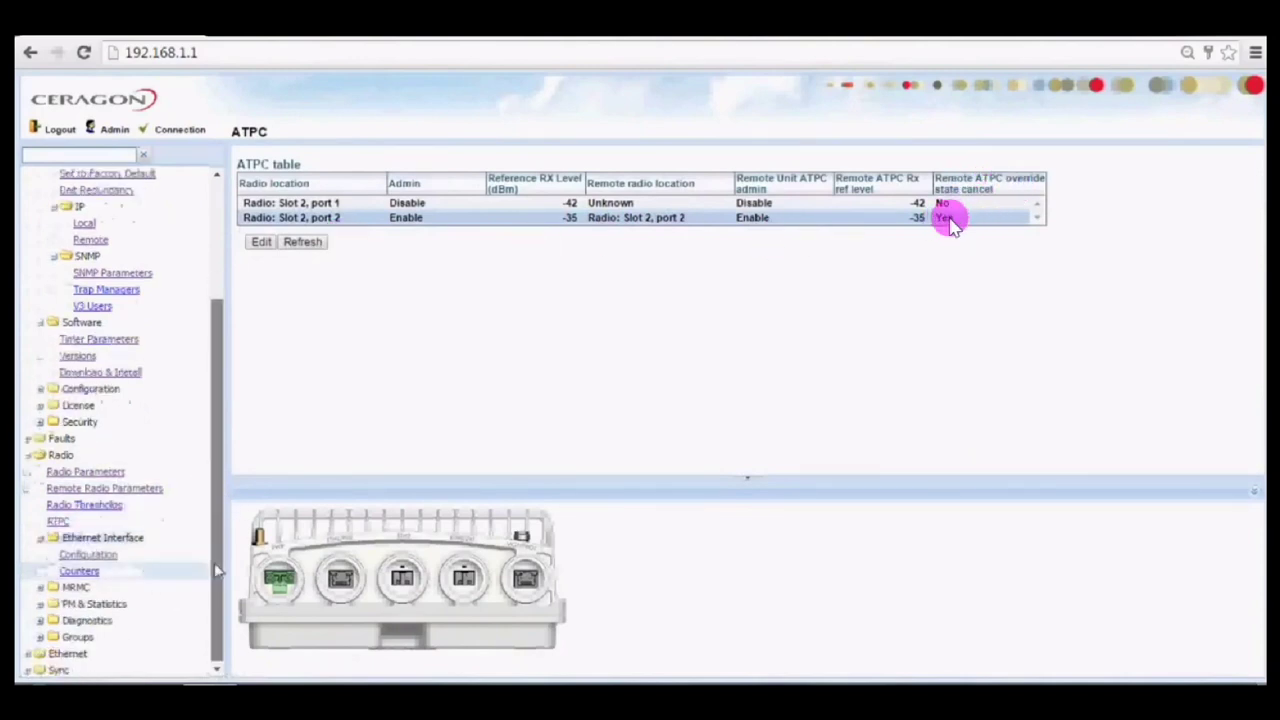
pyautogui.click(76, 588)
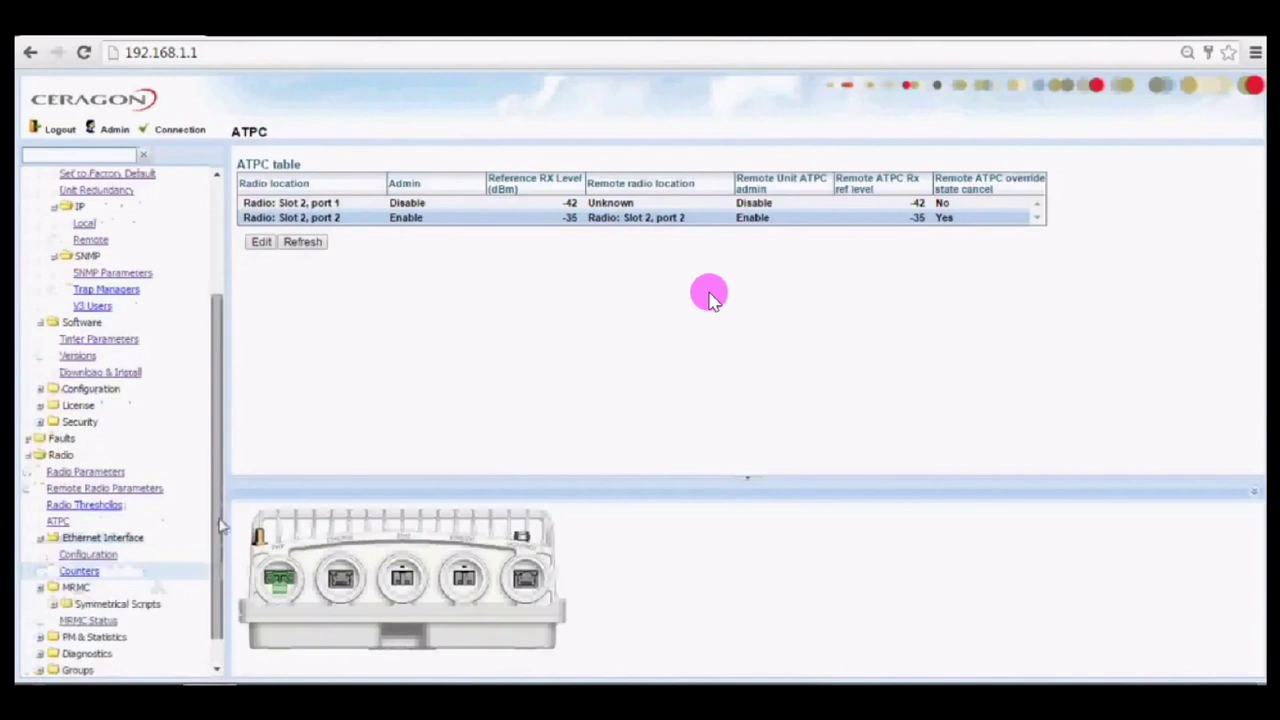
pyautogui.scroll(-1, 220, 527)
pyautogui.click(116, 571)
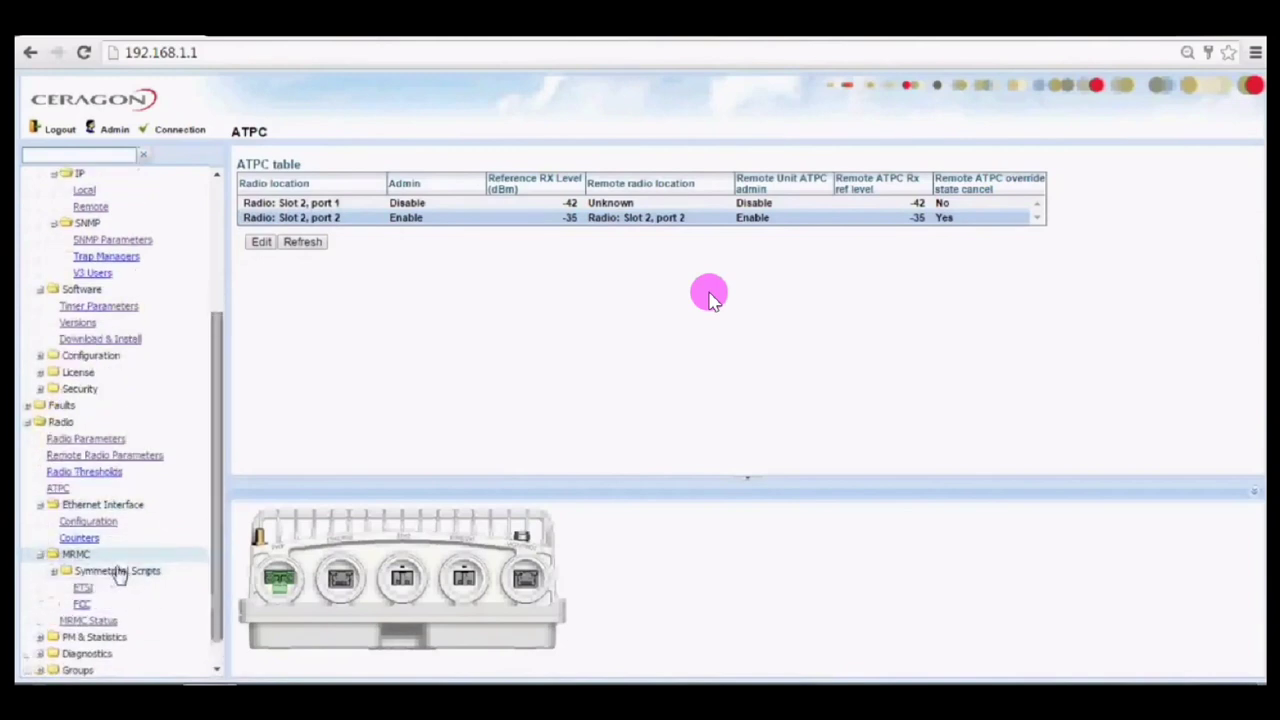
# Show the ETSI symmetrical scripts for radio Slot 2, port 2 and expand script 1504's parameters.
pyautogui.click(84, 589)
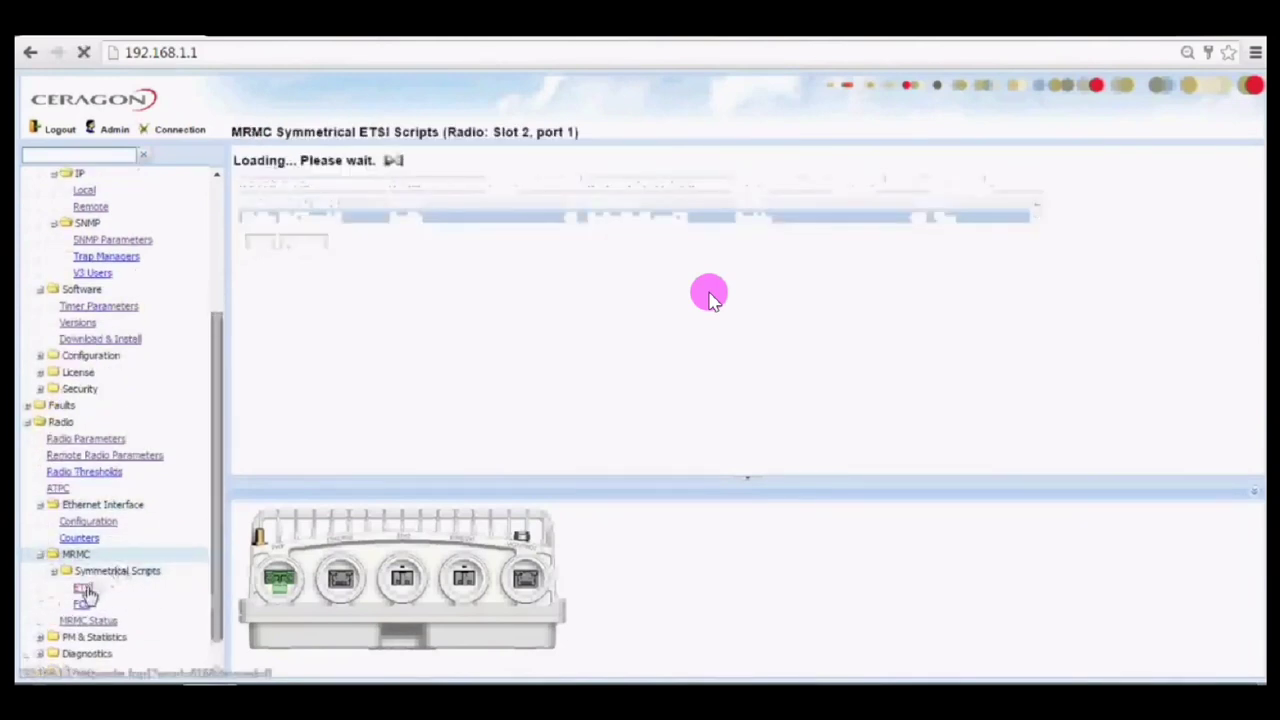
pyautogui.moveTo(285, 268); pyautogui.dragTo(455, 190)
pyautogui.moveTo(537, 165); pyautogui.dragTo(492, 158)
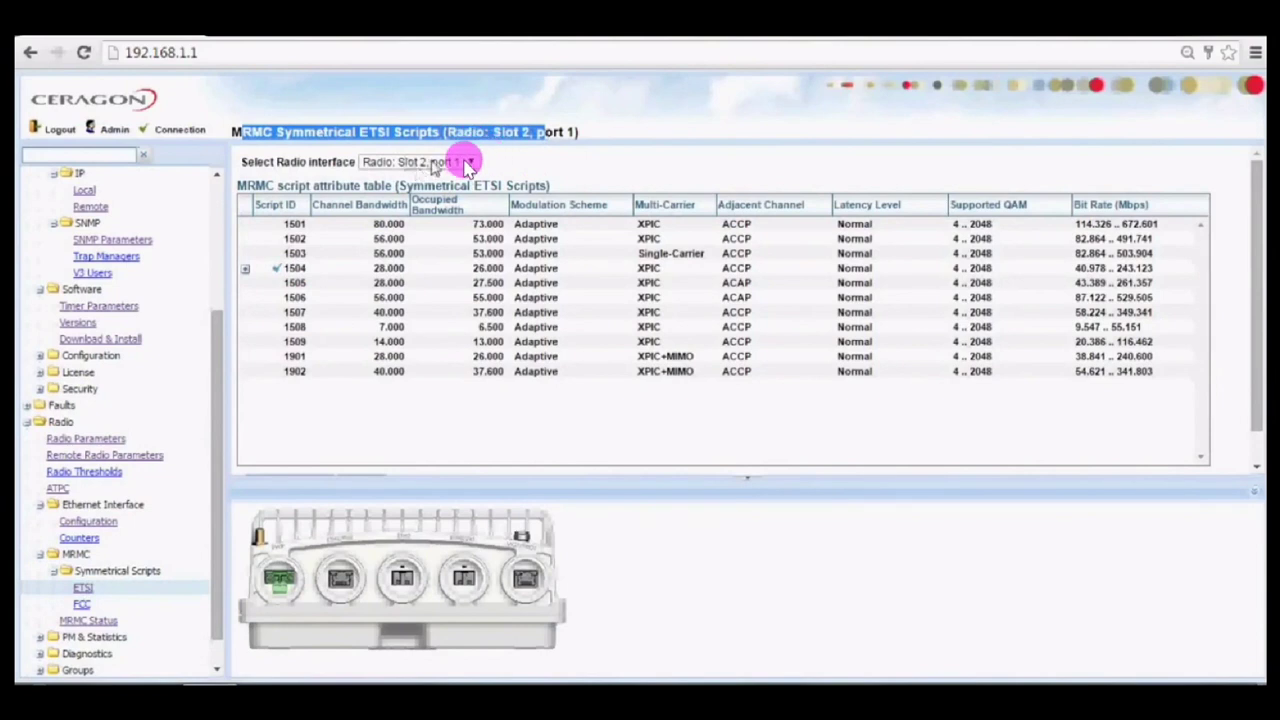
pyautogui.click(469, 163)
pyautogui.click(430, 192)
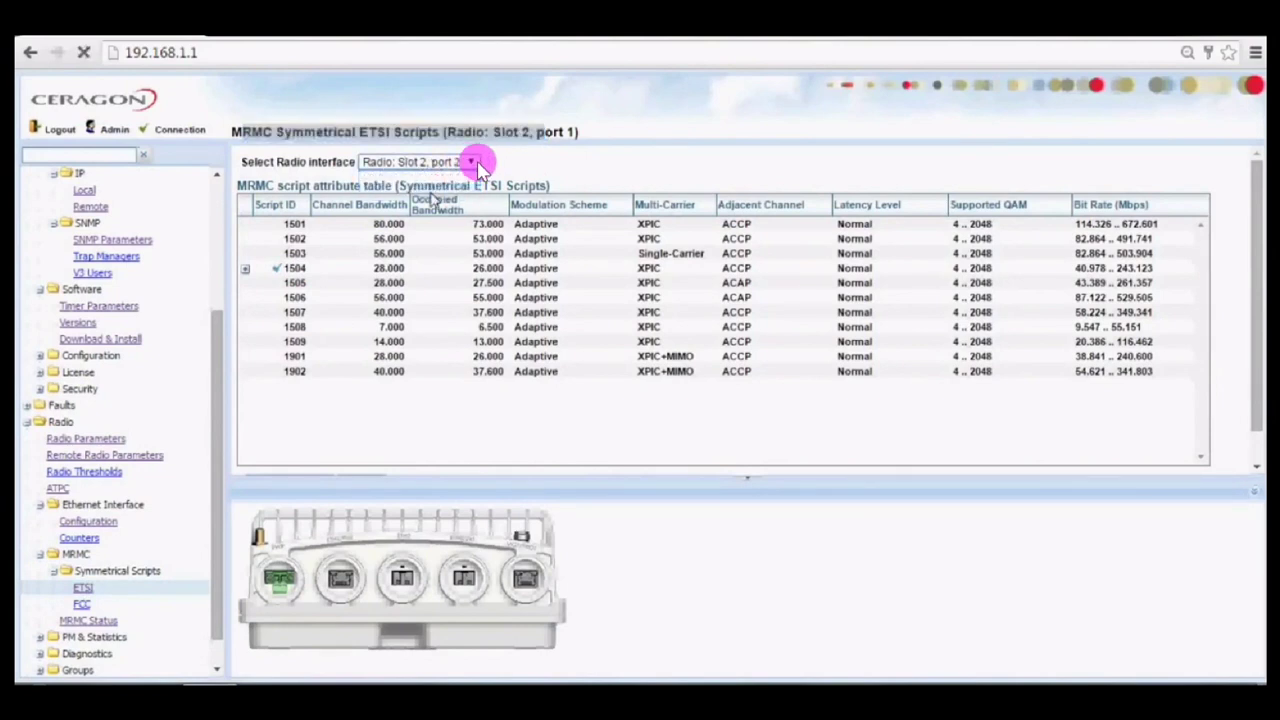
pyautogui.click(245, 270)
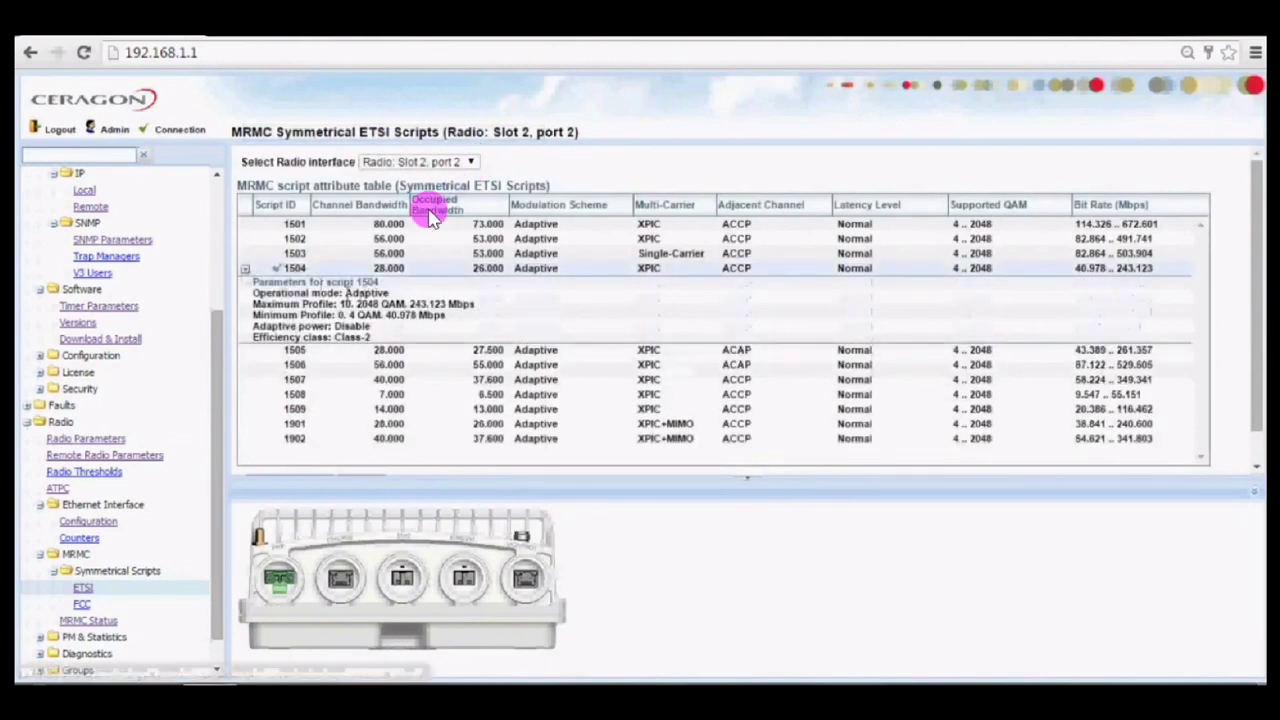
pyautogui.moveTo(343, 292); pyautogui.dragTo(423, 303)
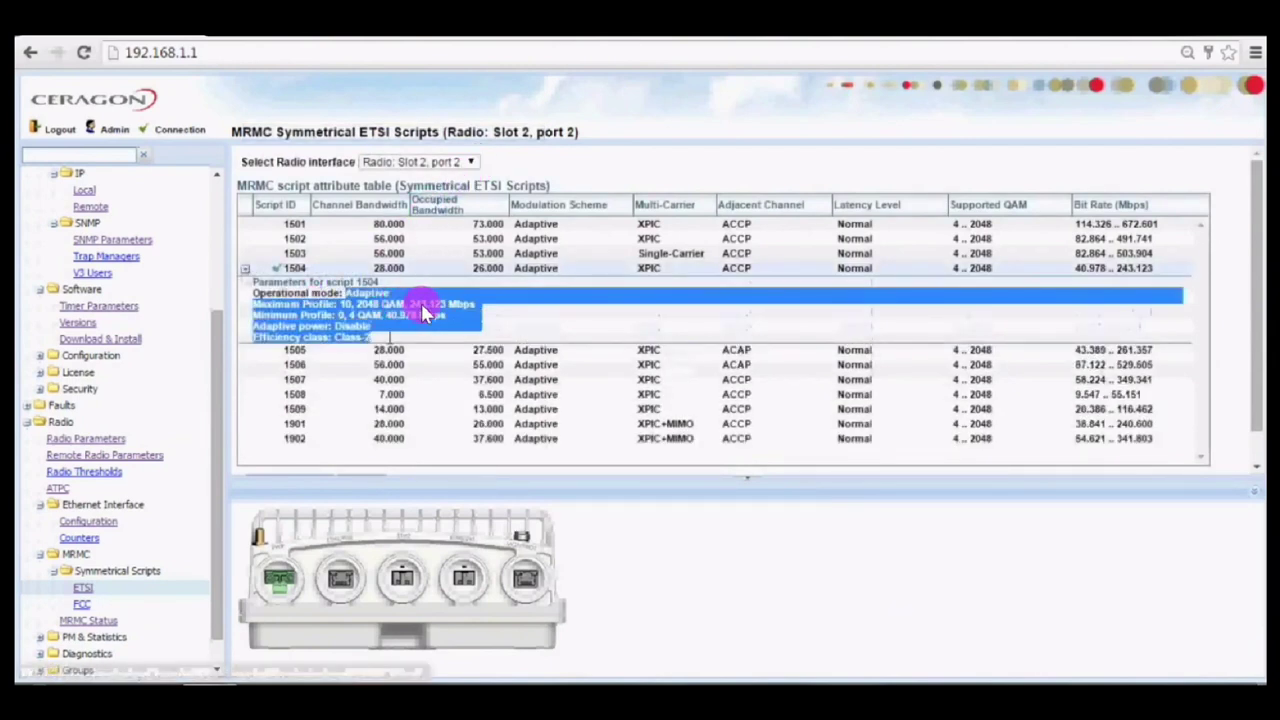
pyautogui.click(354, 322)
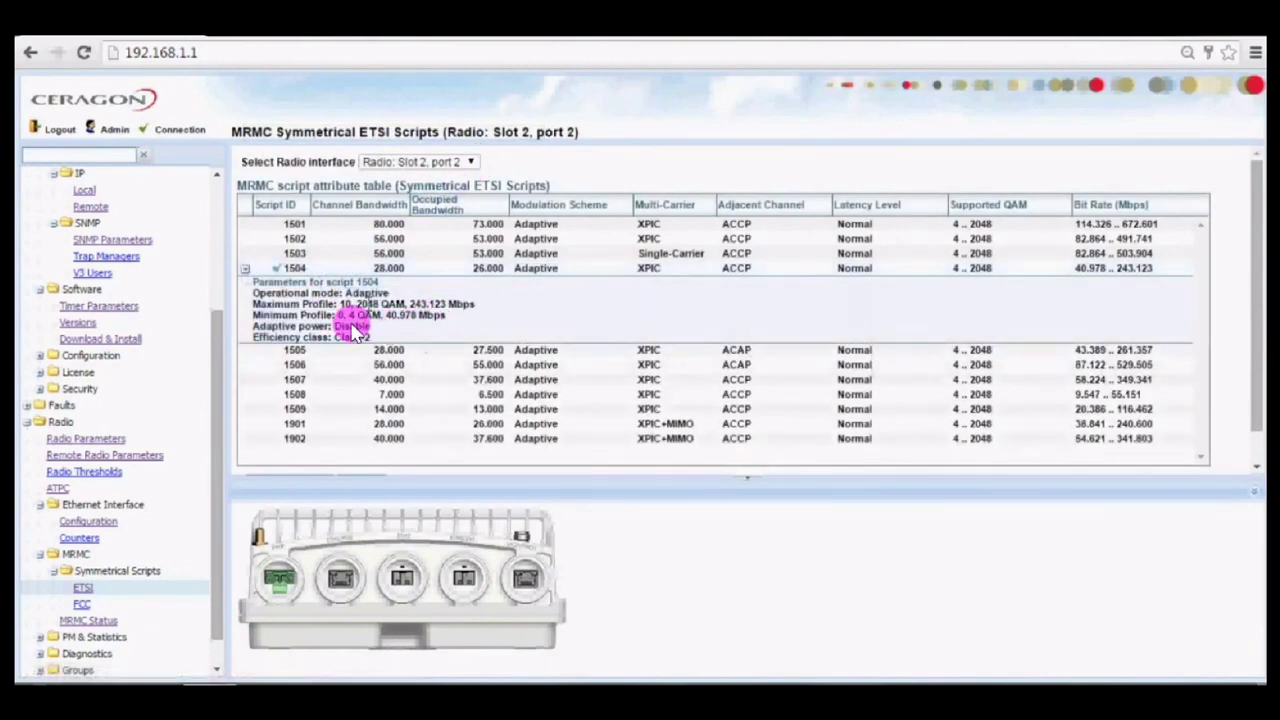
# Switch to radio Slot 2, port 1 and expand script 1504's parameters for comparison.
pyautogui.click(463, 164)
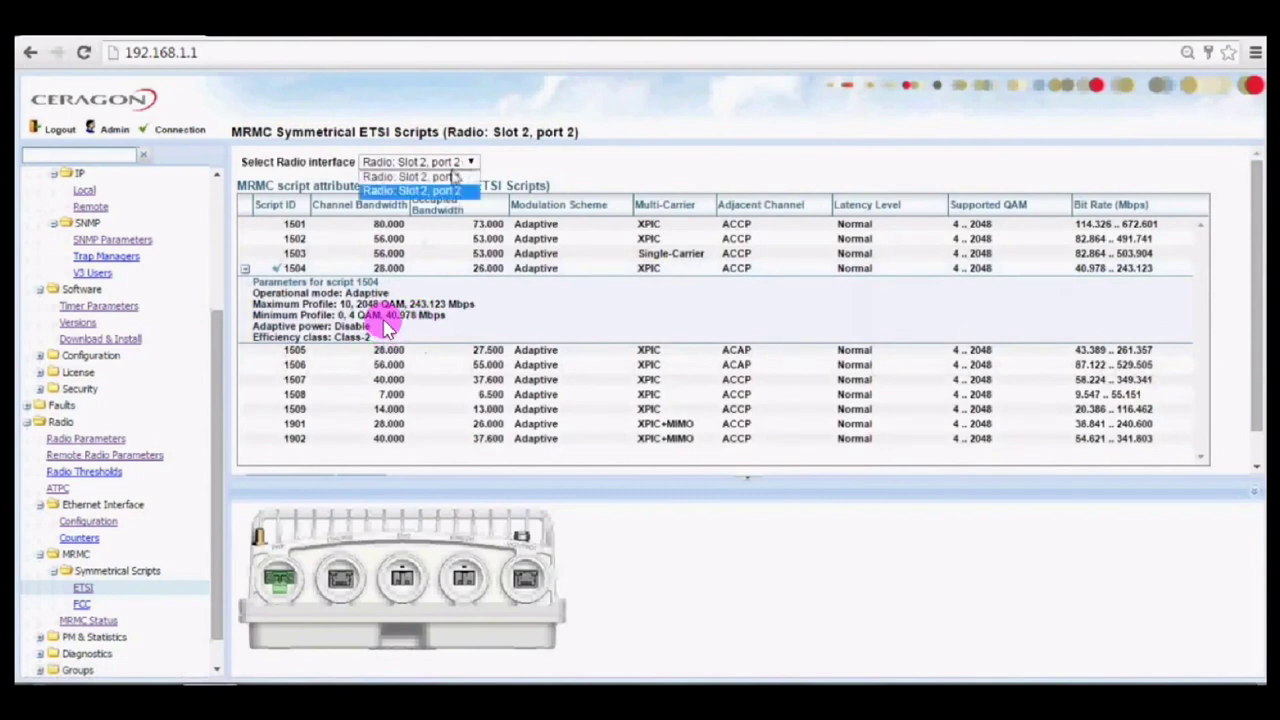
pyautogui.click(452, 177)
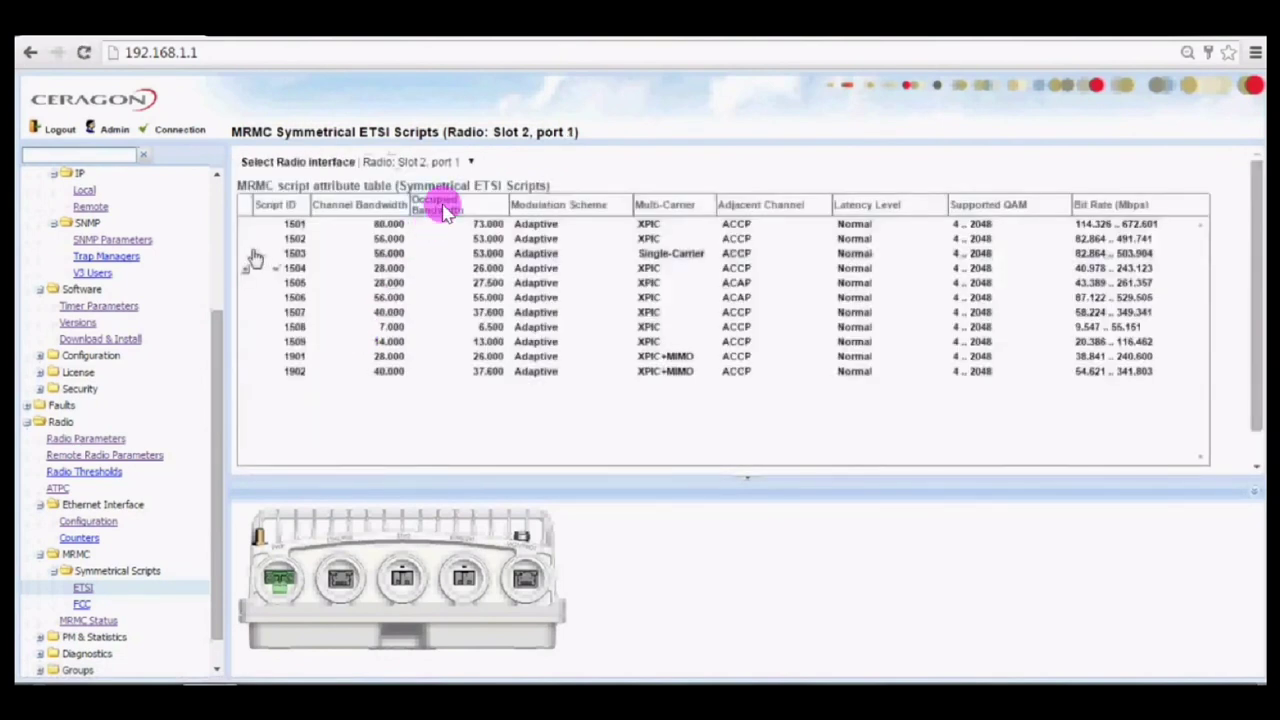
pyautogui.click(332, 267)
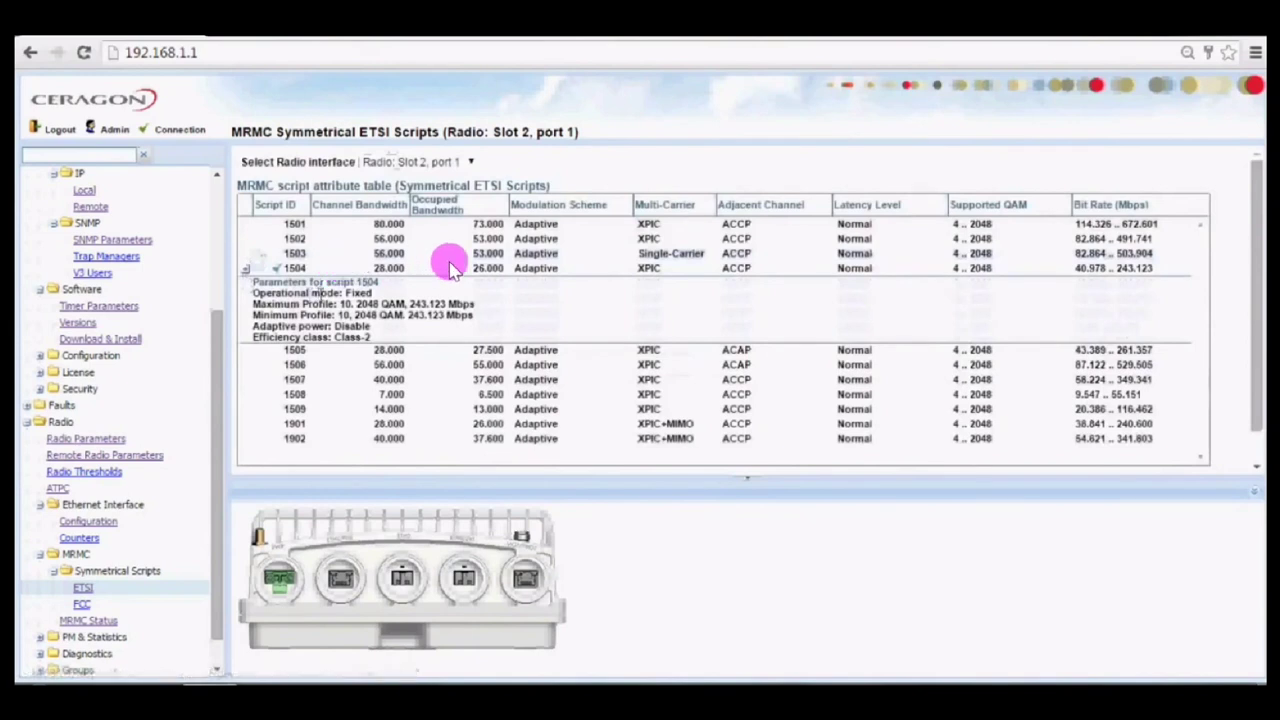
pyautogui.moveTo(345, 293); pyautogui.dragTo(383, 340)
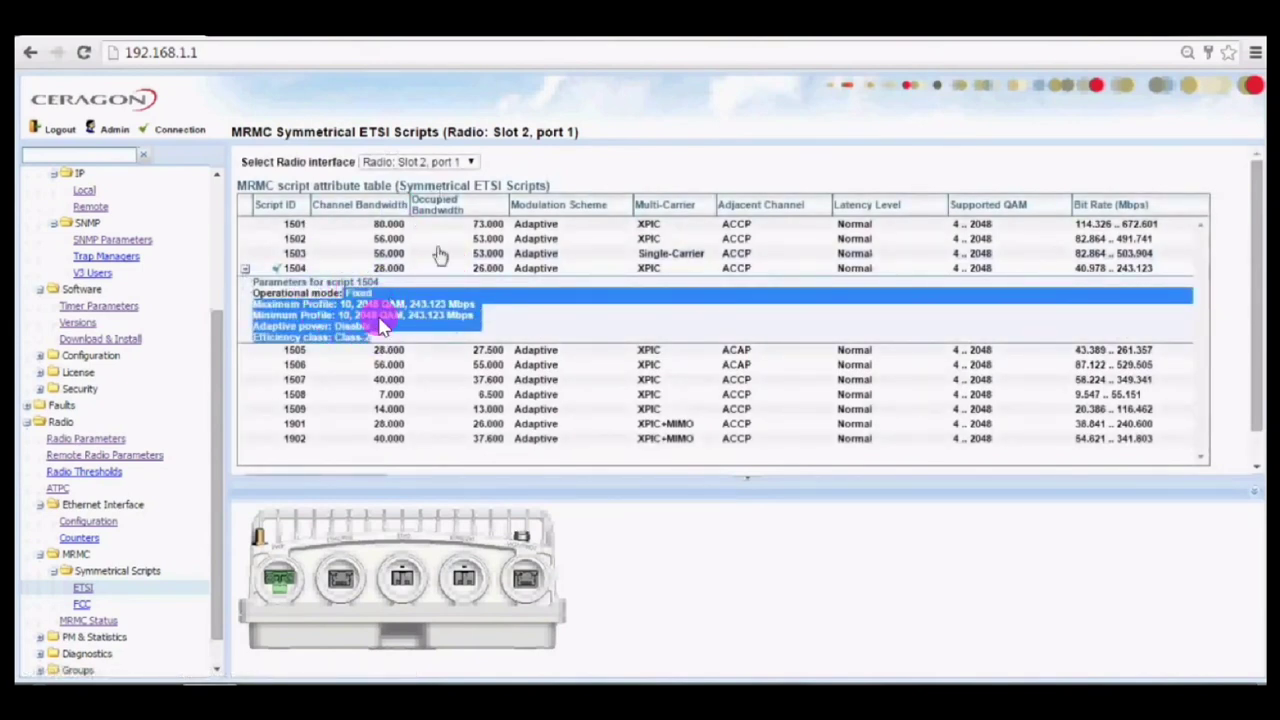
pyautogui.click(371, 318)
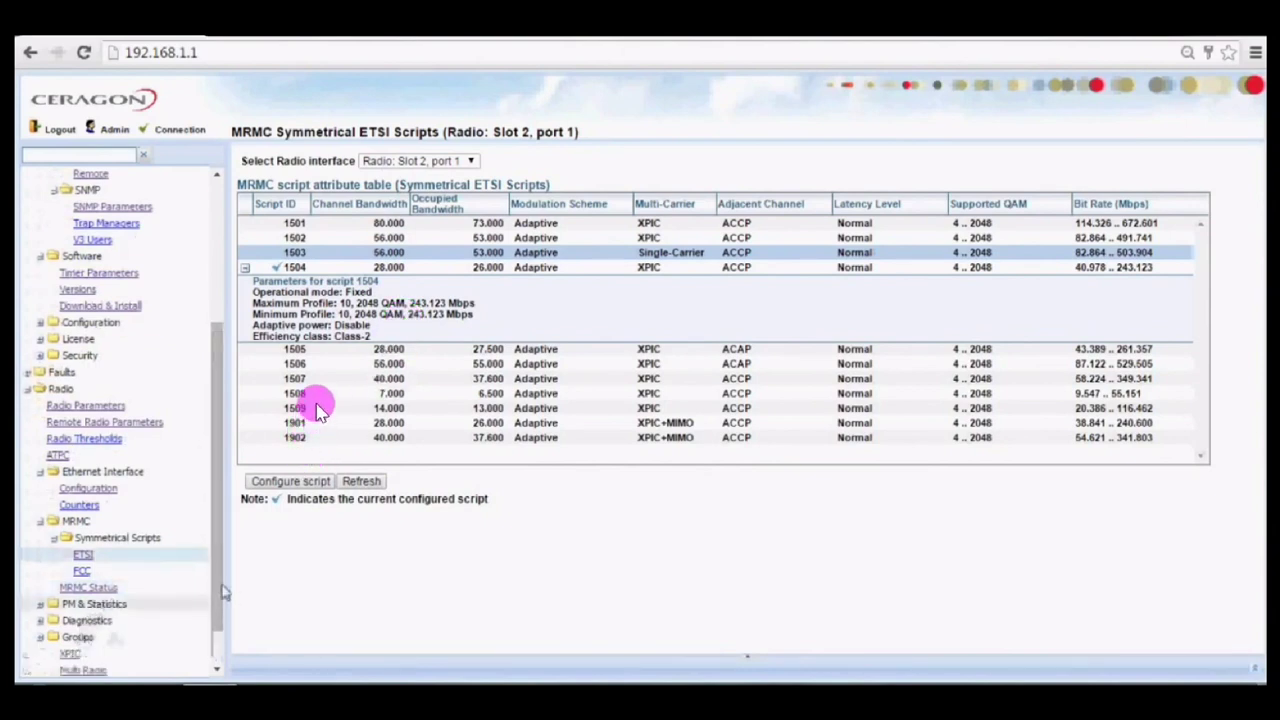
pyautogui.scroll(-1, 218, 590)
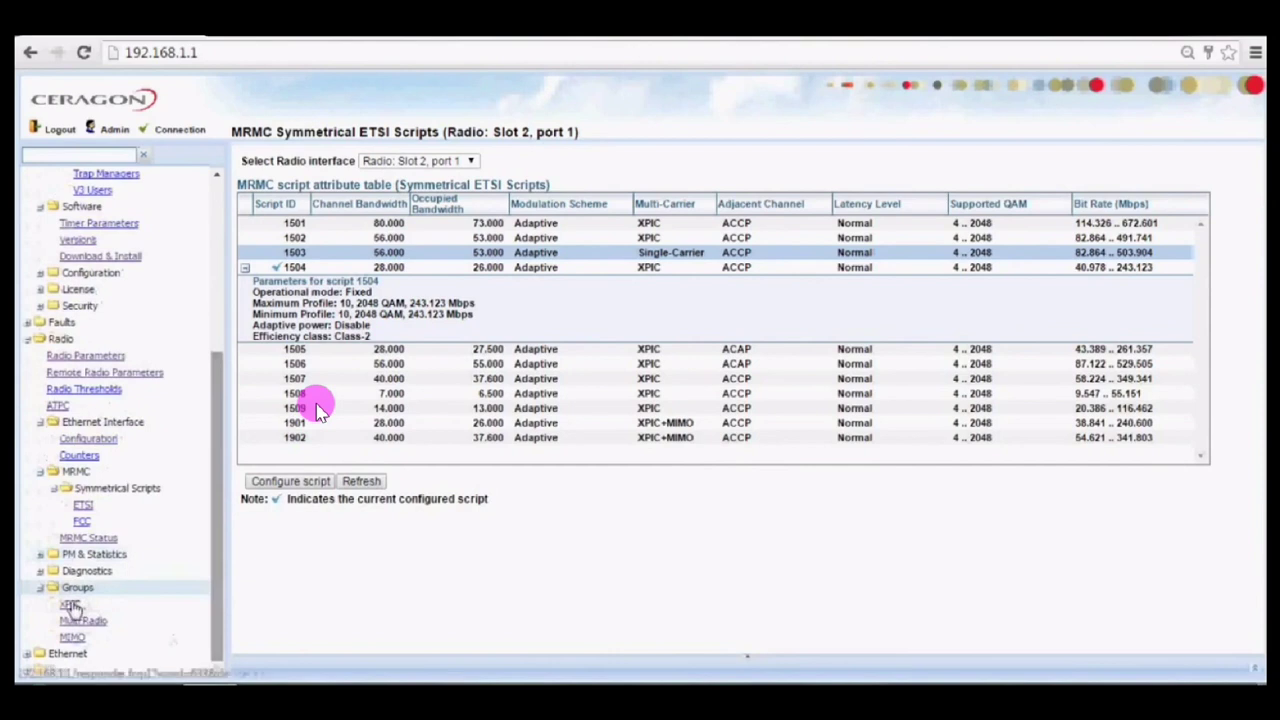
pyautogui.click(70, 606)
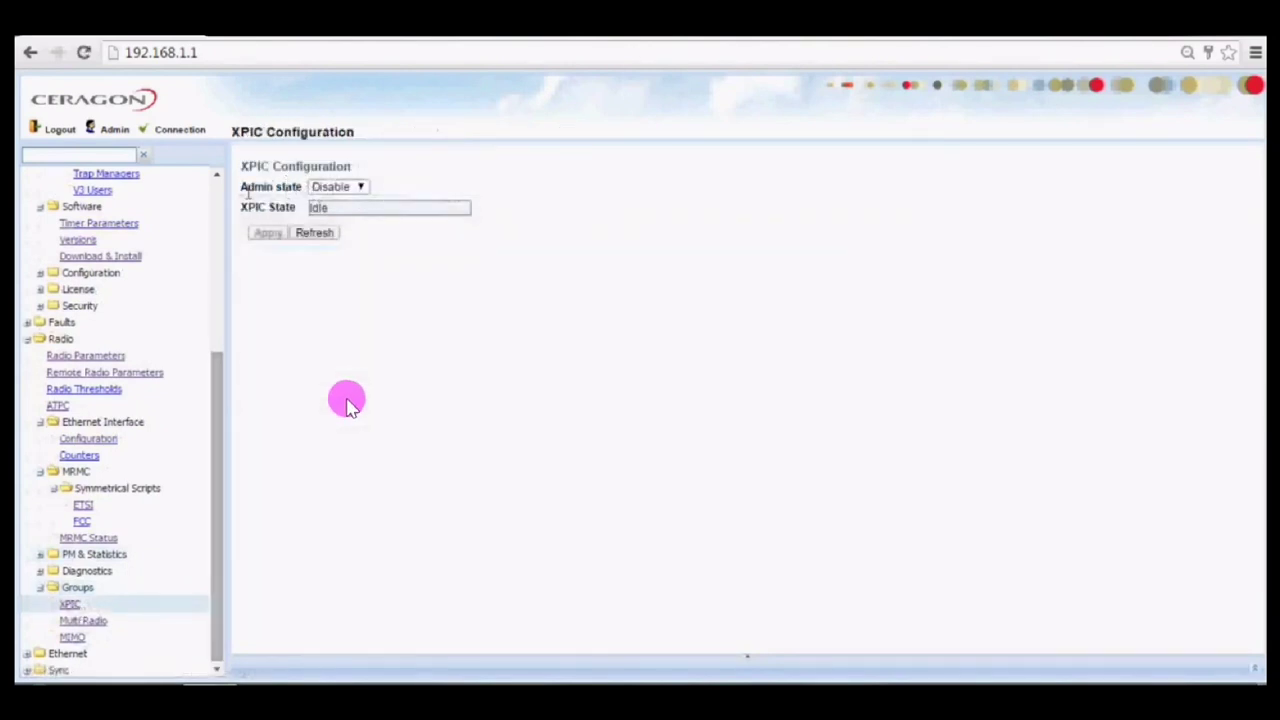
pyautogui.moveTo(272, 191); pyautogui.dragTo(305, 191)
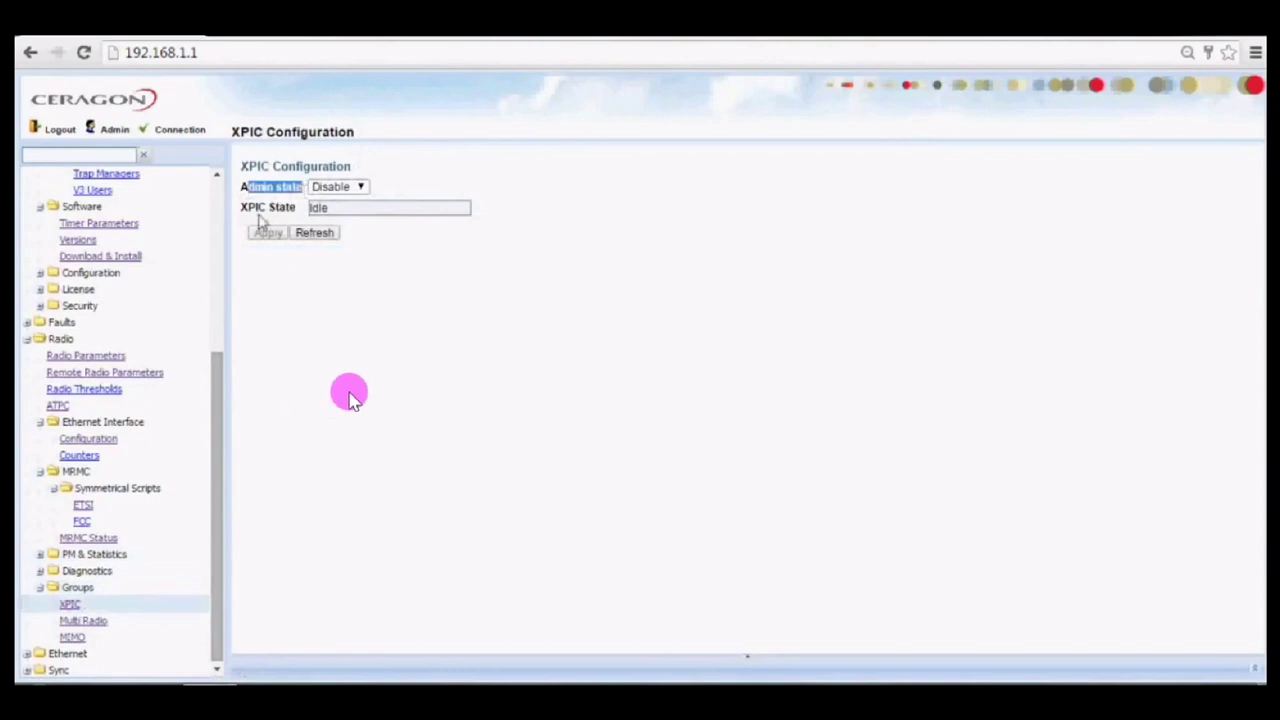
pyautogui.click(84, 624)
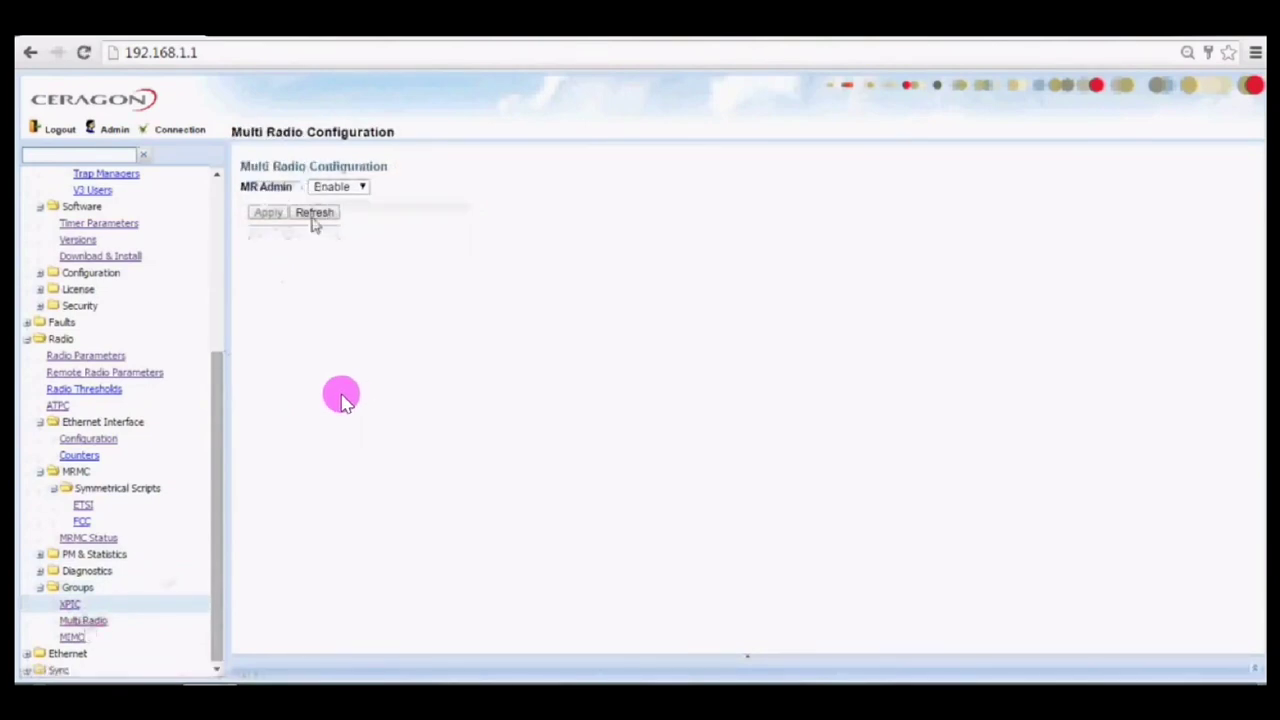
pyautogui.moveTo(240, 186); pyautogui.dragTo(290, 186)
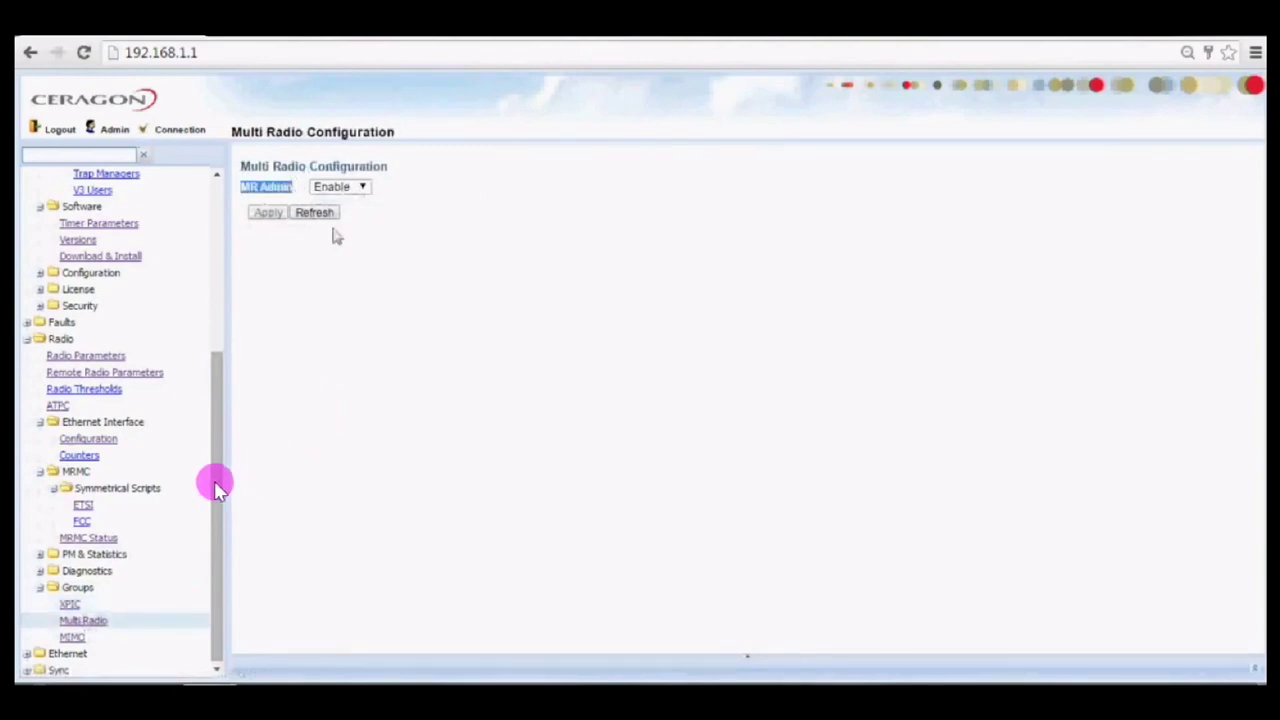
pyautogui.click(67, 656)
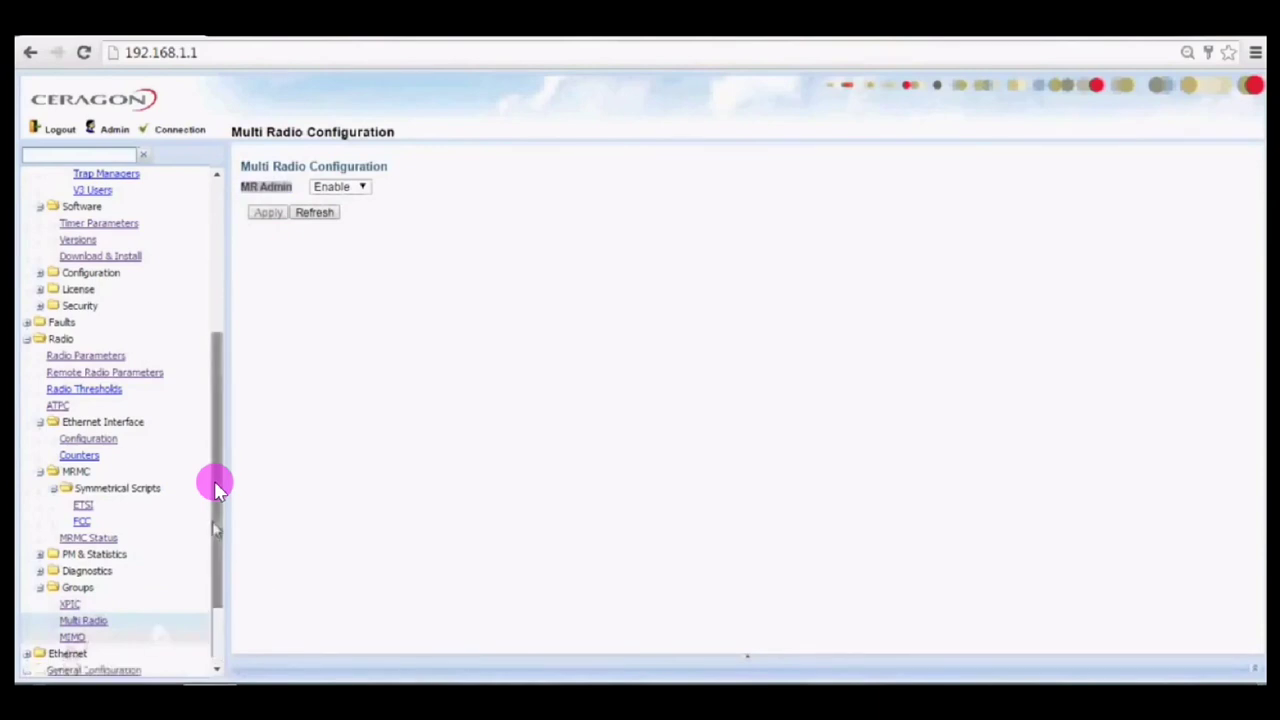
pyautogui.scroll(-2, 217, 532)
# Show service 257 (MNG)'s RADIO and ETH service points on C-VLAN 552, then reselect 257 in the services list.
pyautogui.click(64, 588)
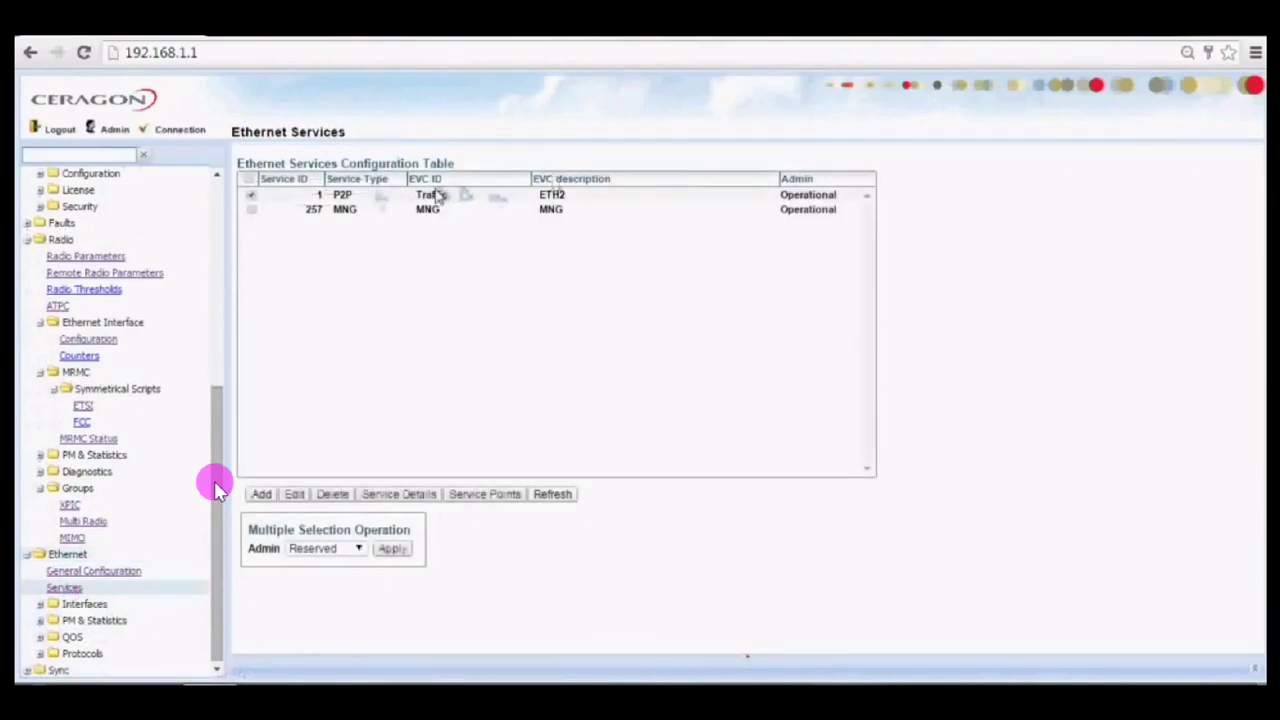
pyautogui.click(420, 212)
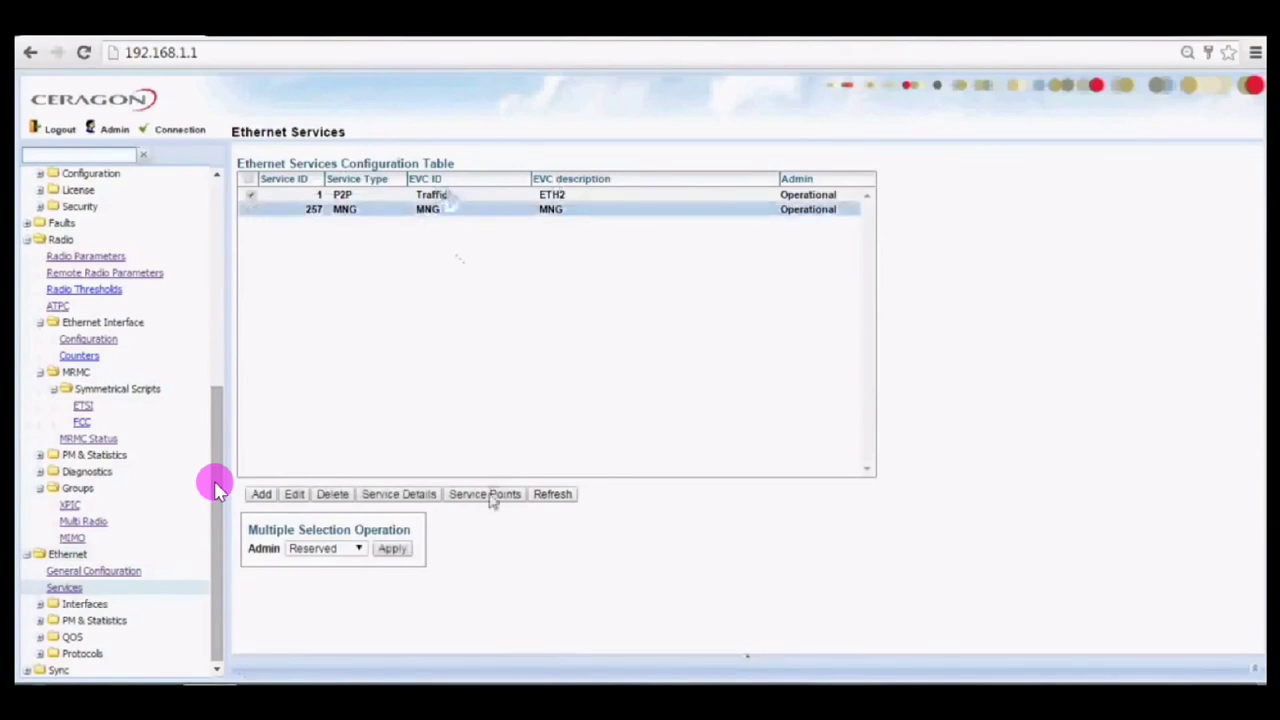
pyautogui.click(489, 496)
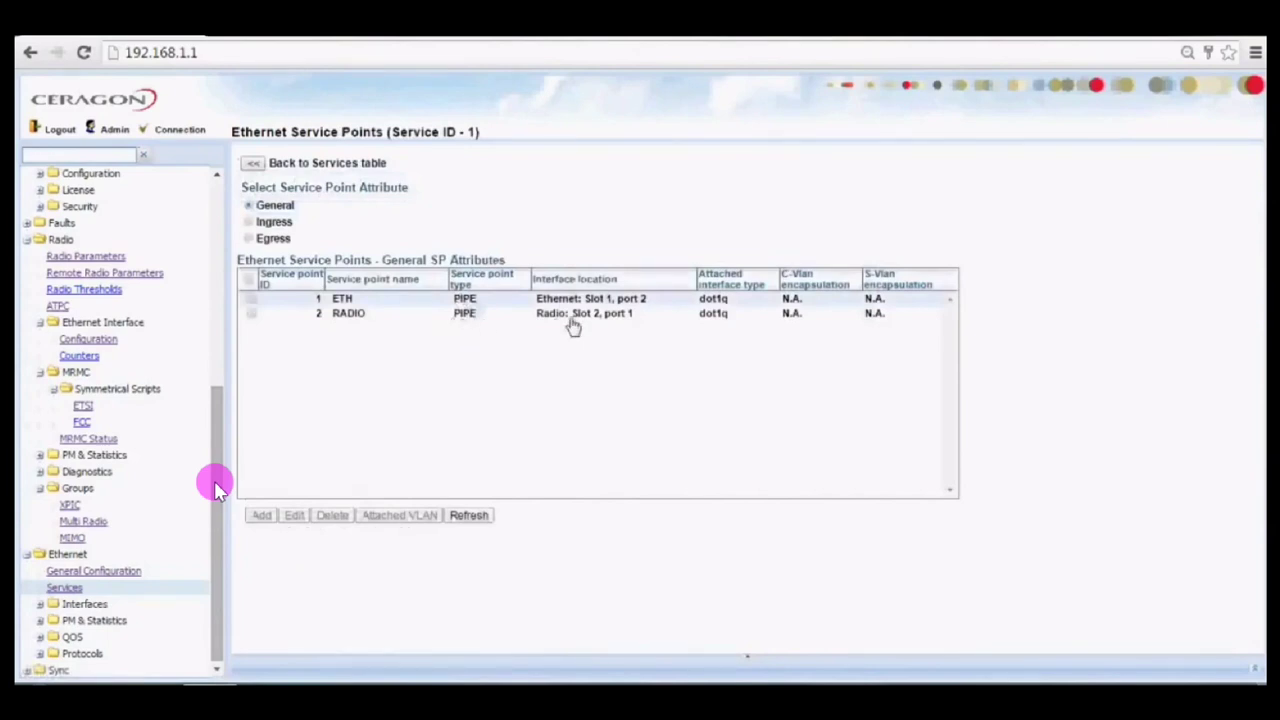
pyautogui.click(536, 304)
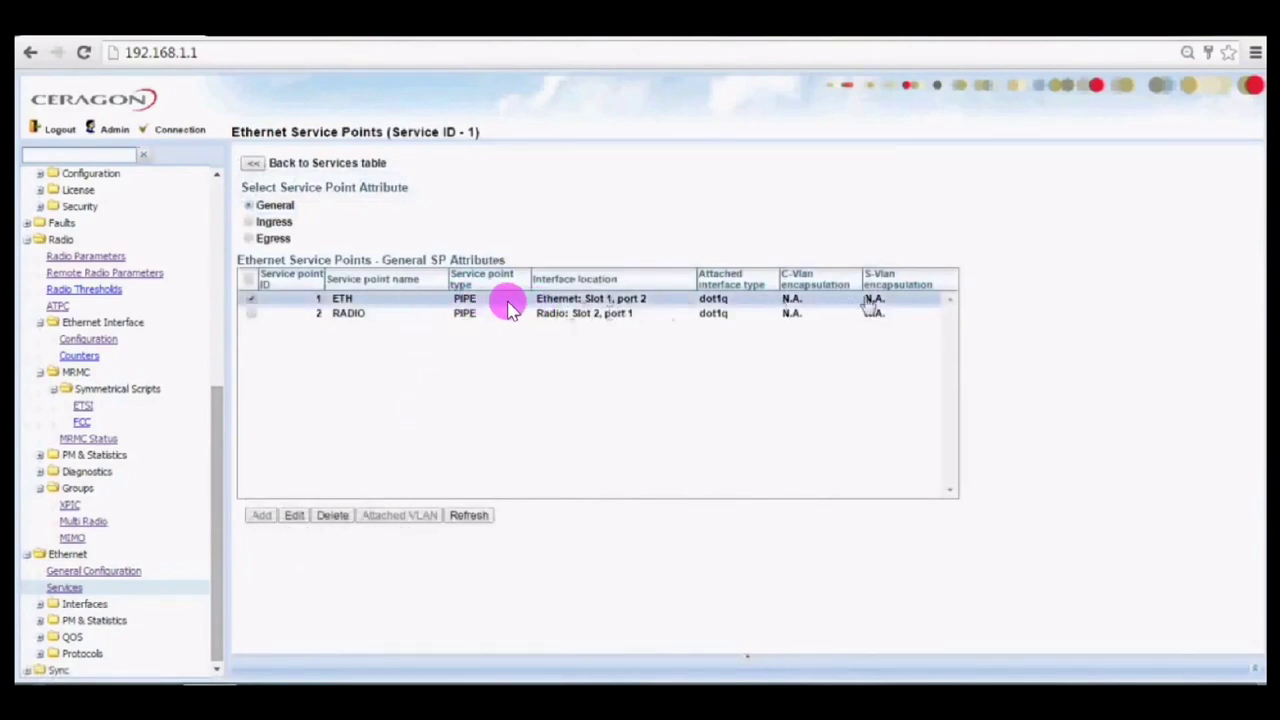
pyautogui.click(575, 316)
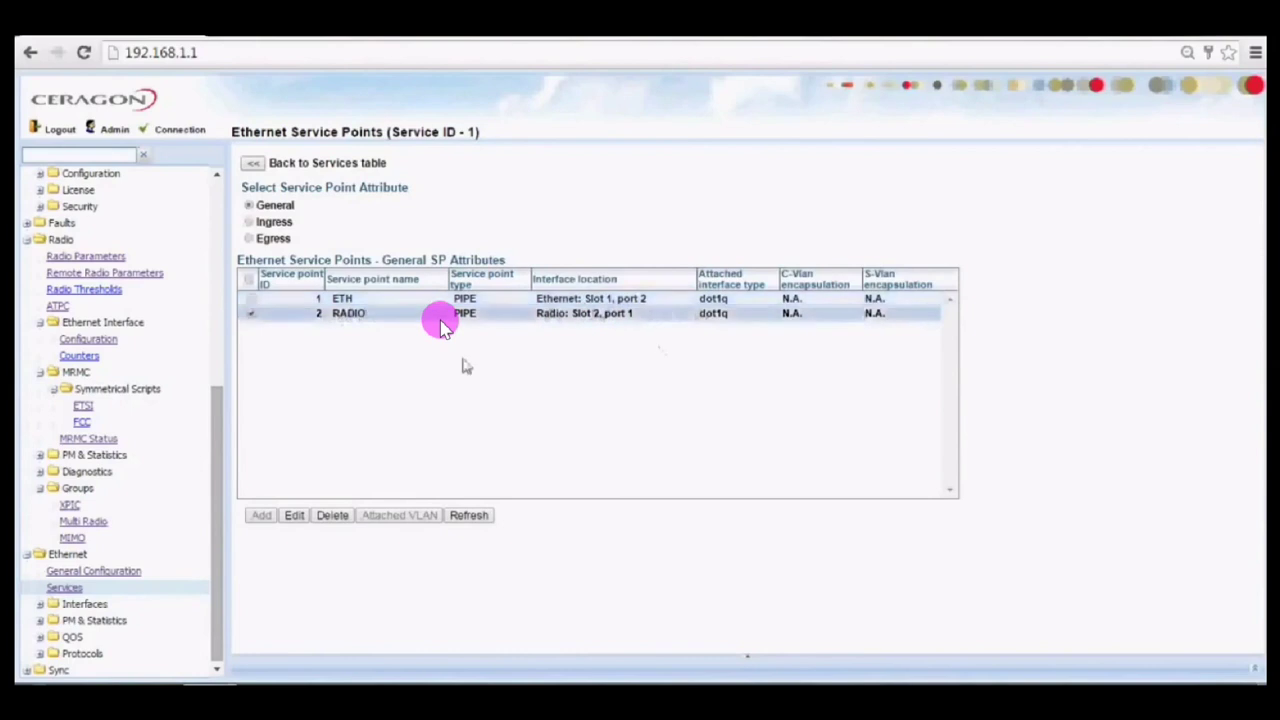
pyautogui.click(254, 165)
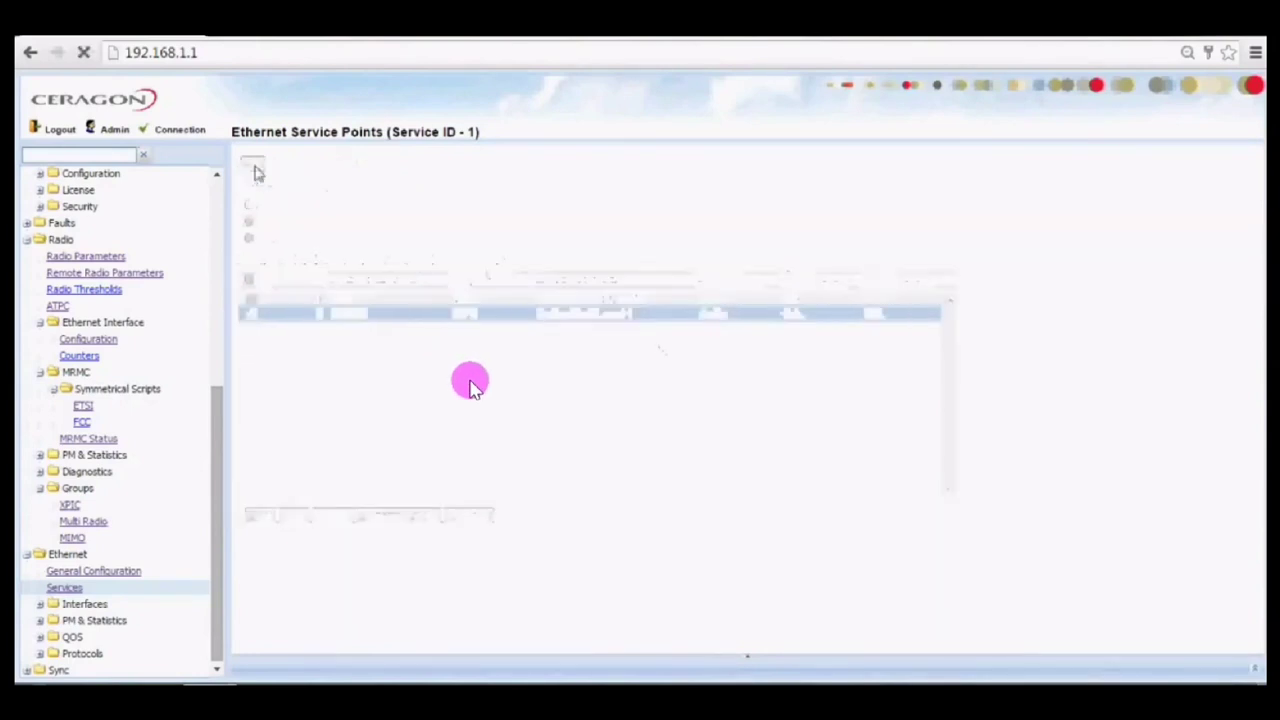
pyautogui.click(453, 211)
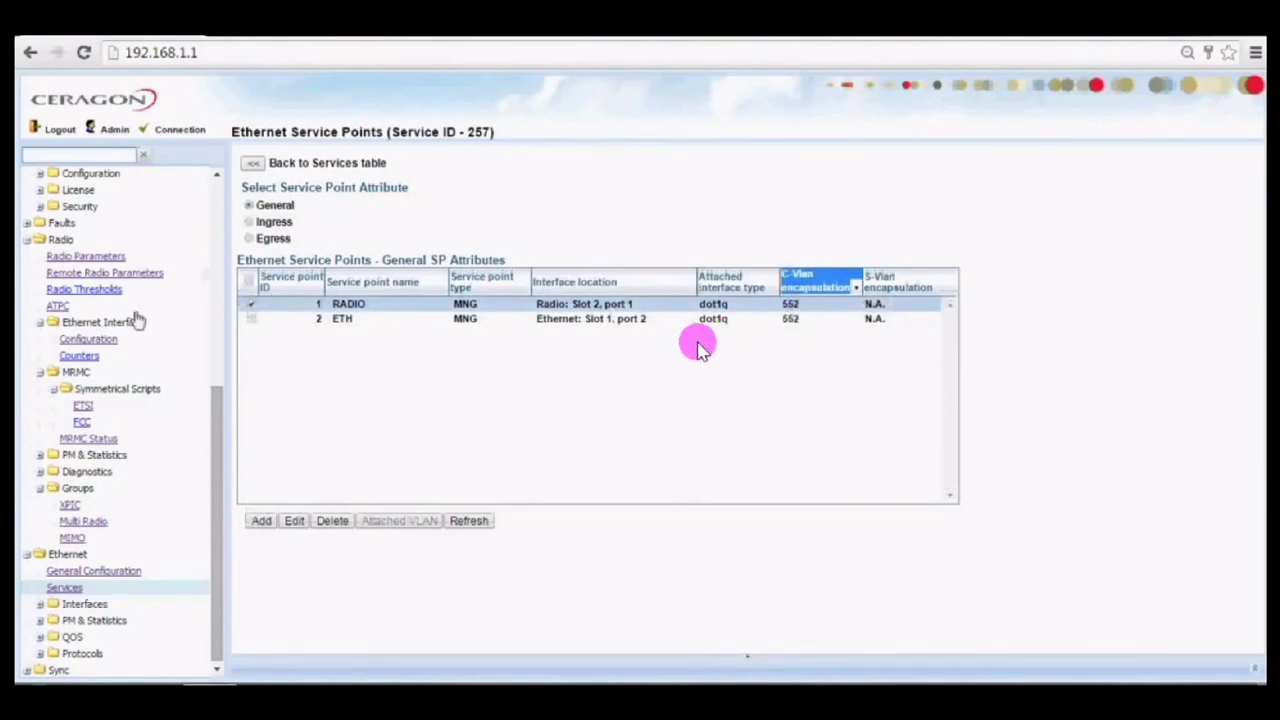
# Glance at the radio Ethernet counters, then view the Local IP configuration's IPv6 address ending 552:b.
pyautogui.click(634, 363)
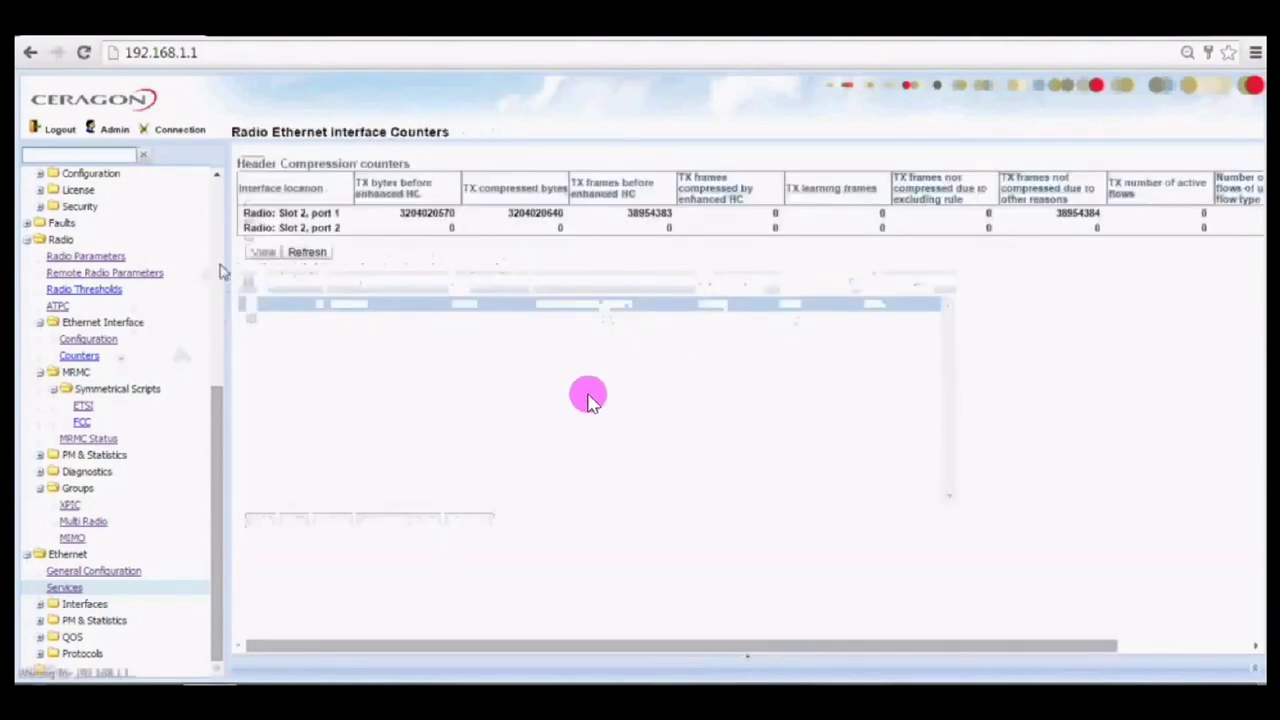
pyautogui.scroll(8, 220, 271)
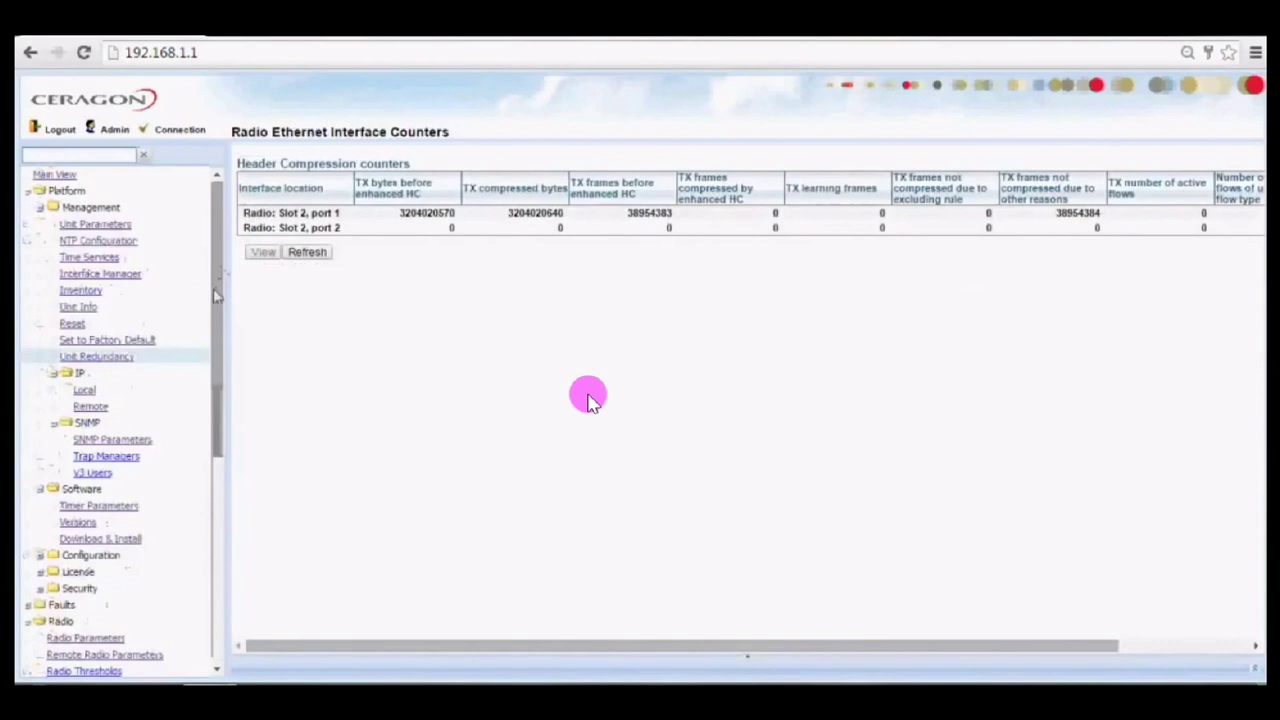
pyautogui.click(84, 390)
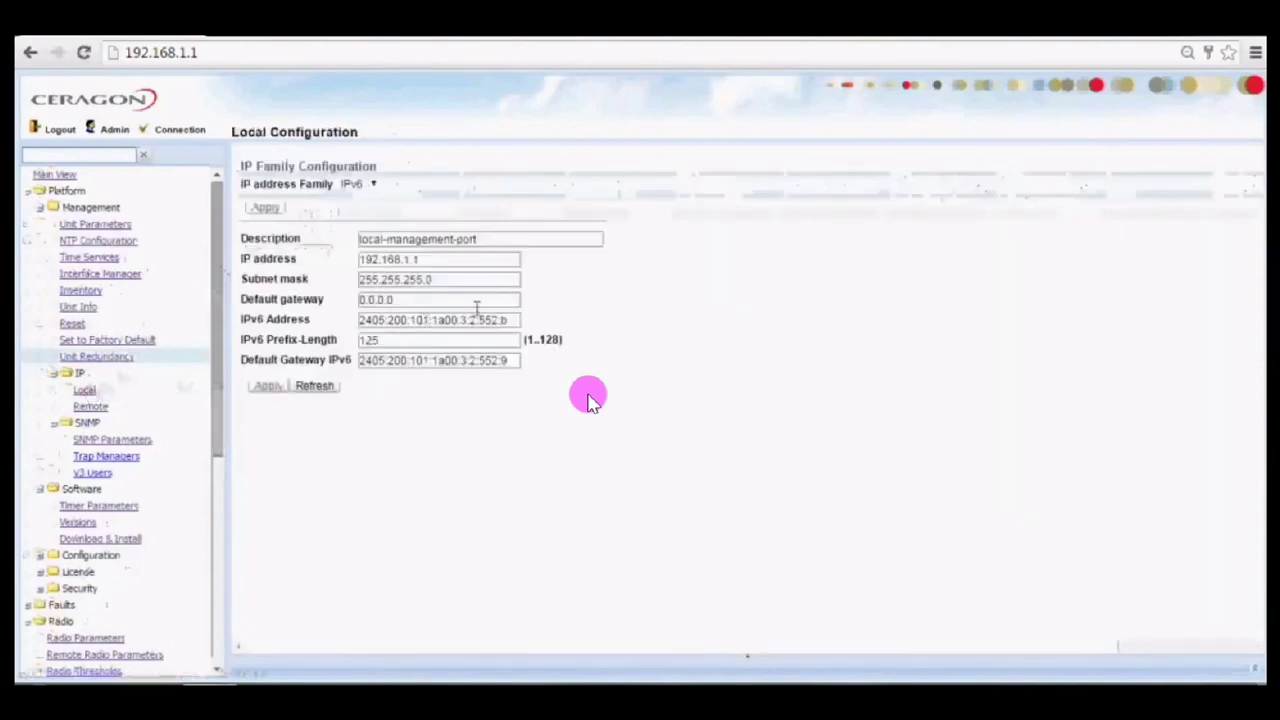
pyautogui.hotkey('shift', 'Left')
pyautogui.hotkey('shift', 'Left')
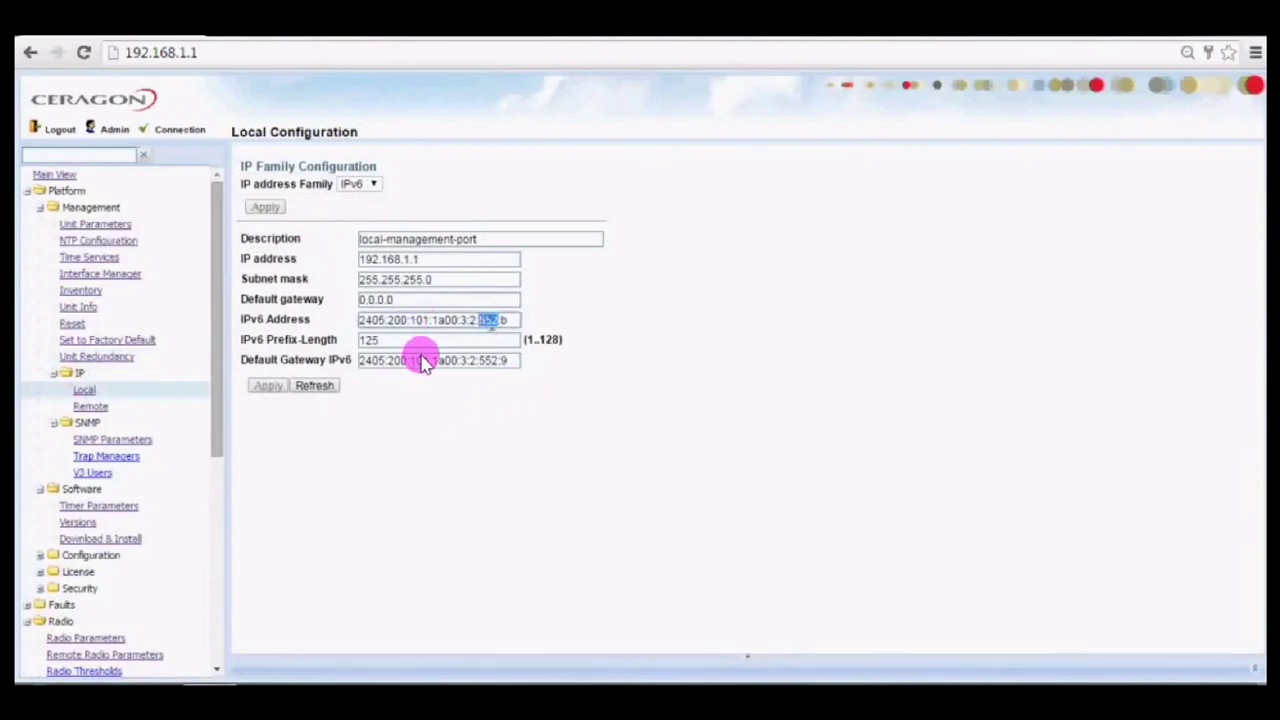
pyautogui.moveTo(224, 402); pyautogui.dragTo(218, 670)
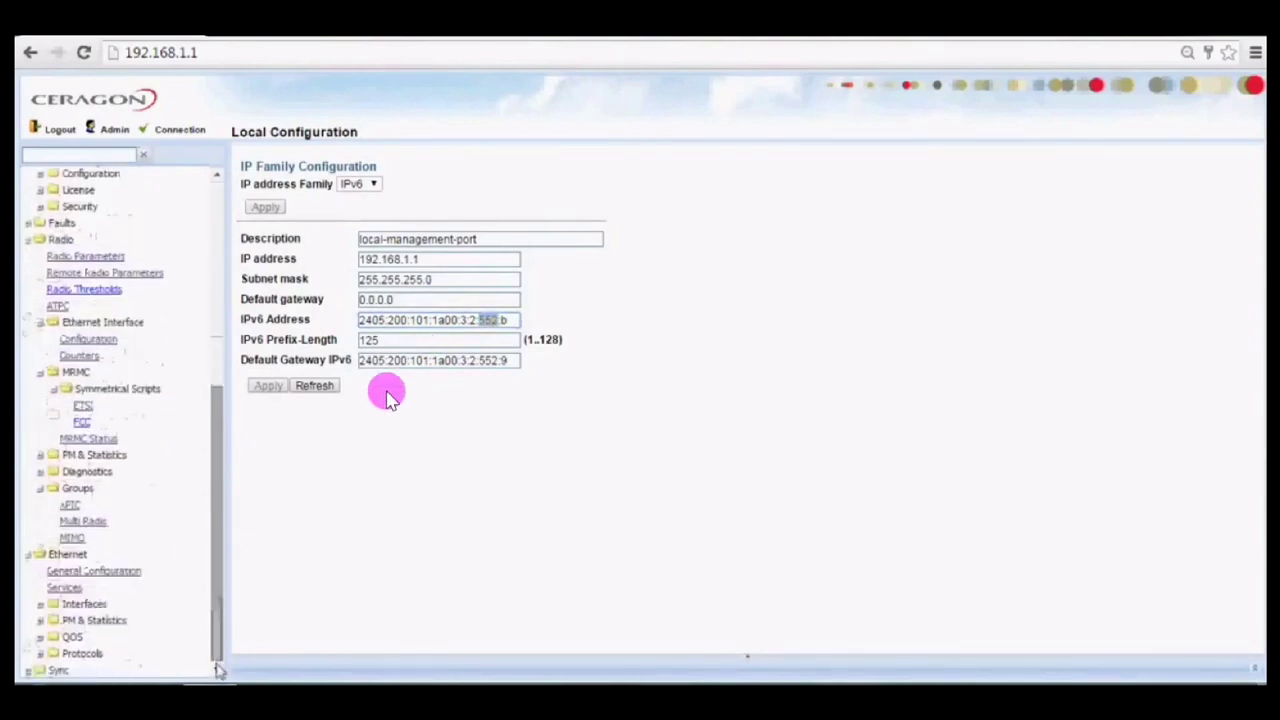
# Reopen service 257's service points and select the RADIO point, then the ETH point.
pyautogui.click(66, 590)
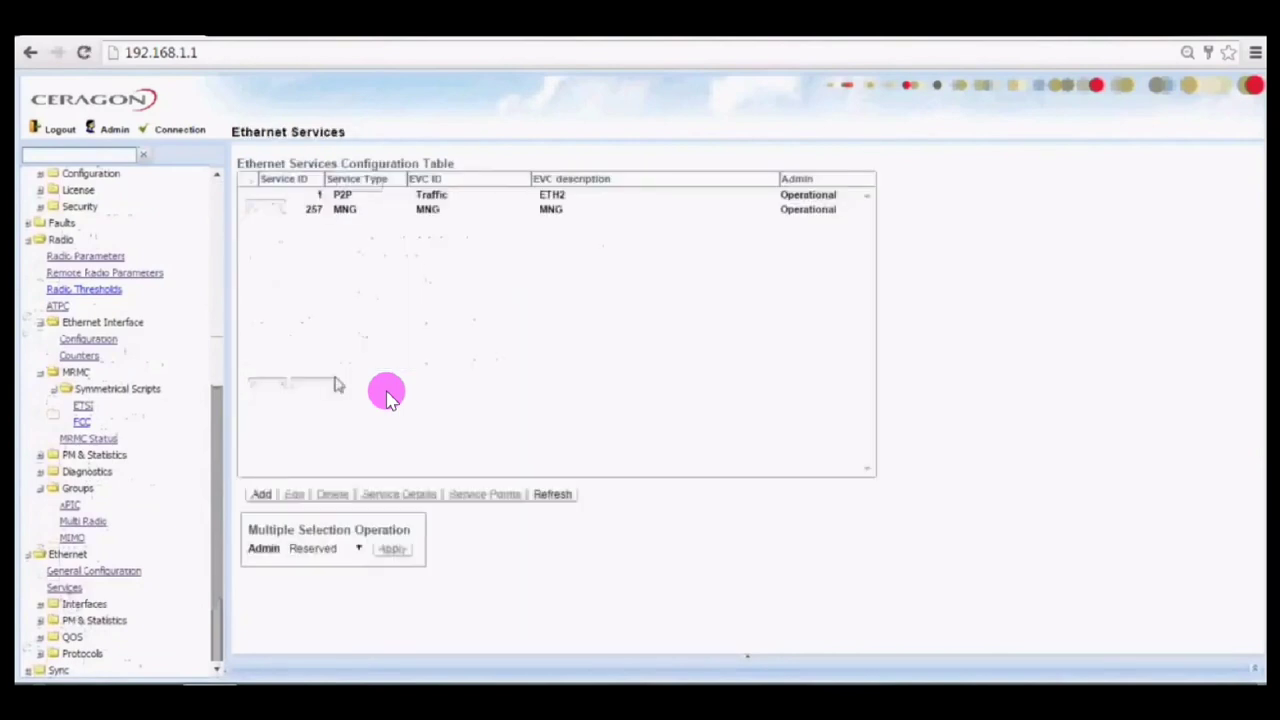
pyautogui.click(450, 211)
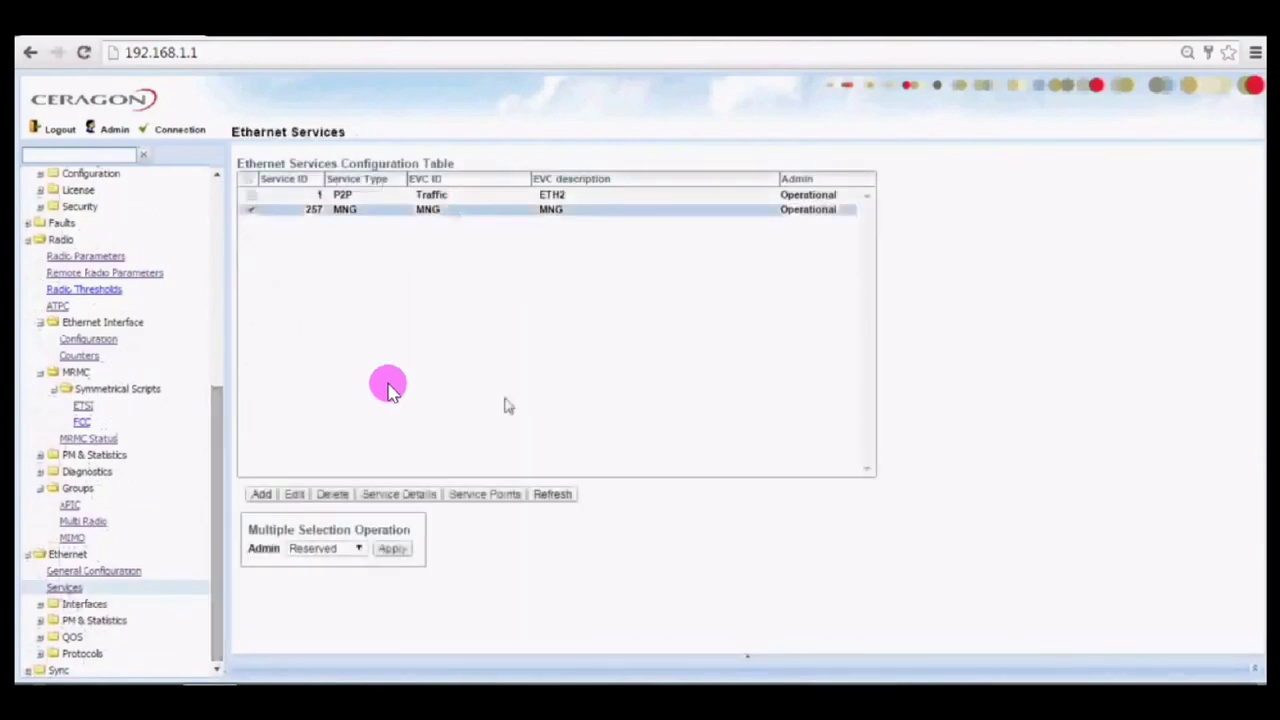
pyautogui.click(505, 494)
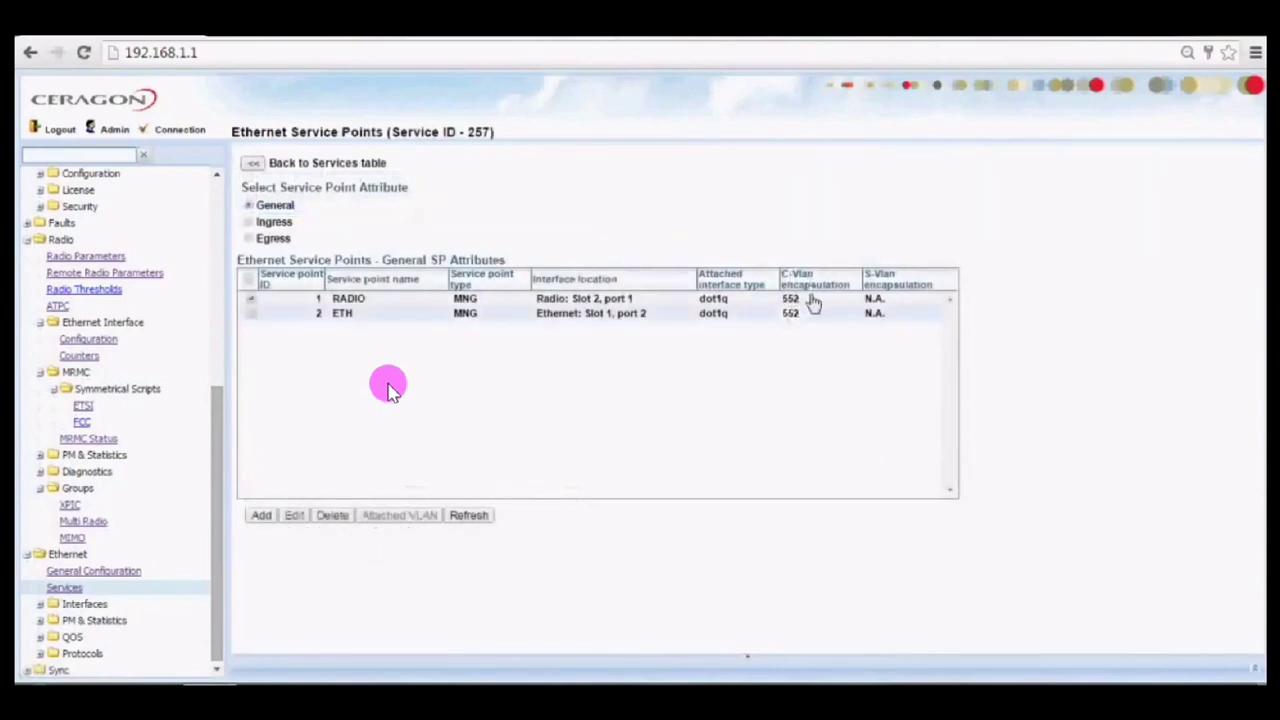
pyautogui.click(814, 303)
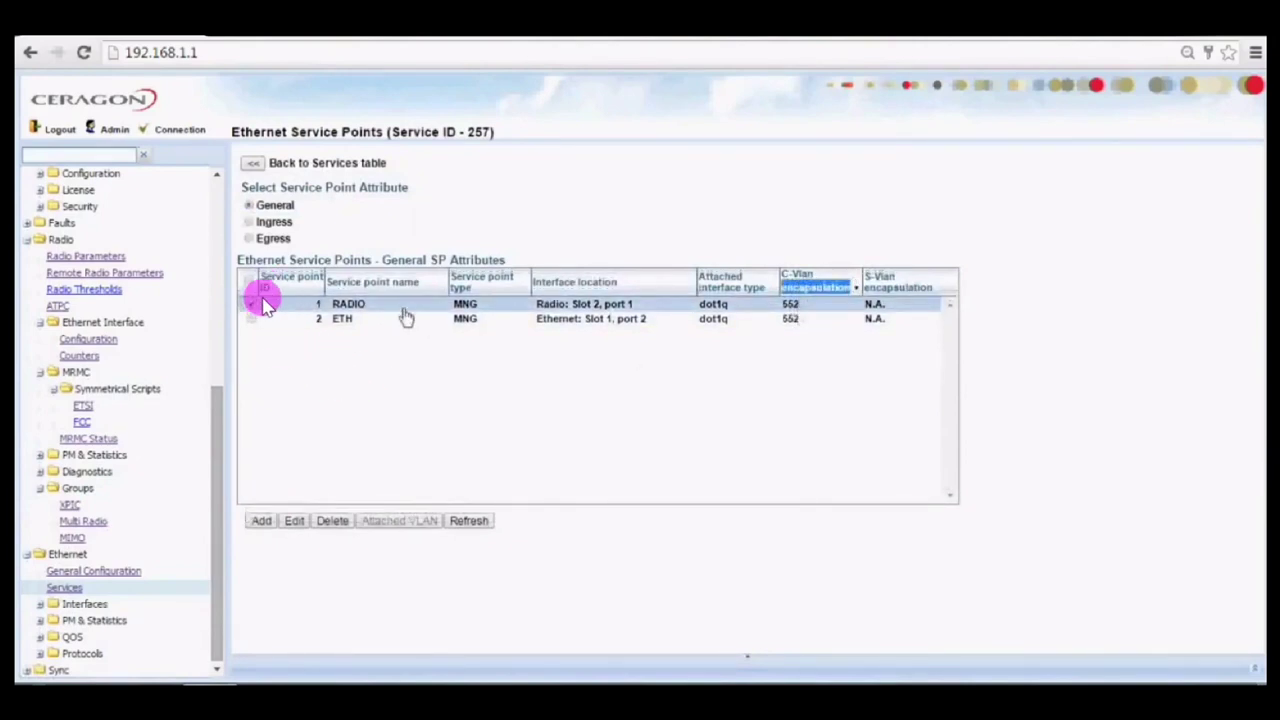
pyautogui.click(341, 320)
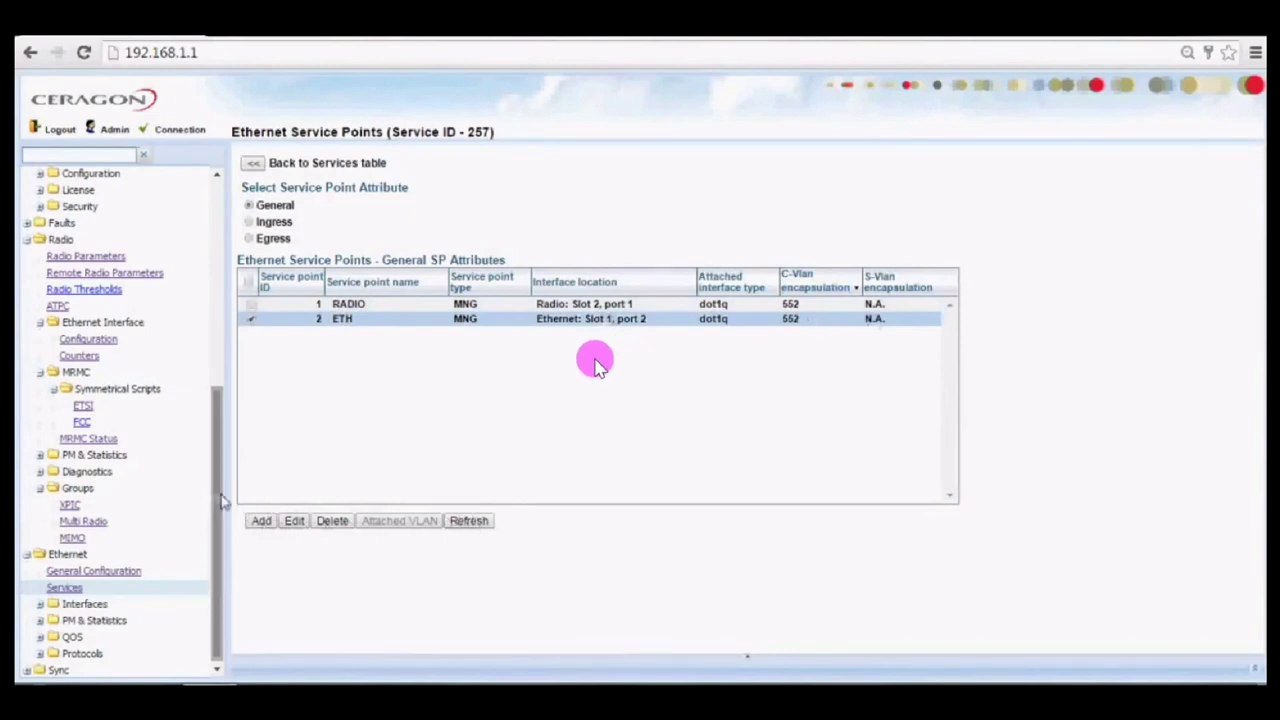
# Review the ETH service point's ingress and egress settings unchanged, then expand Ethernet Interfaces.
pyautogui.click(295, 522)
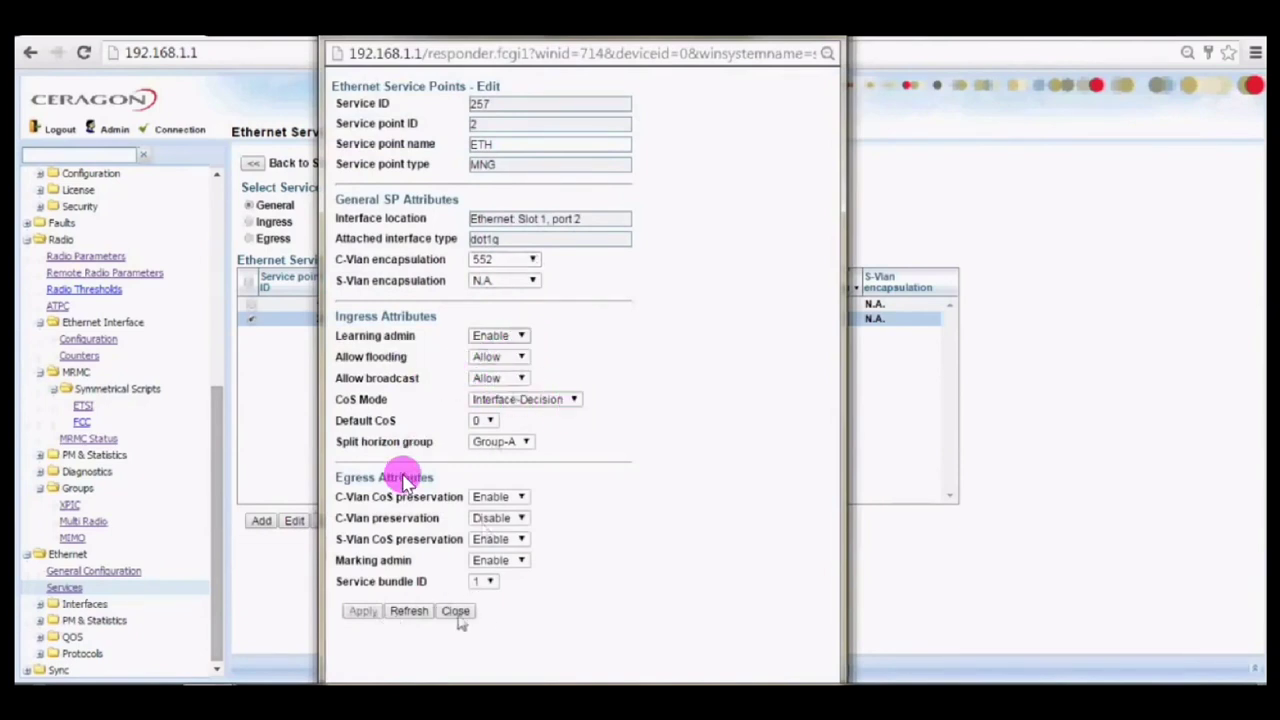
pyautogui.click(455, 611)
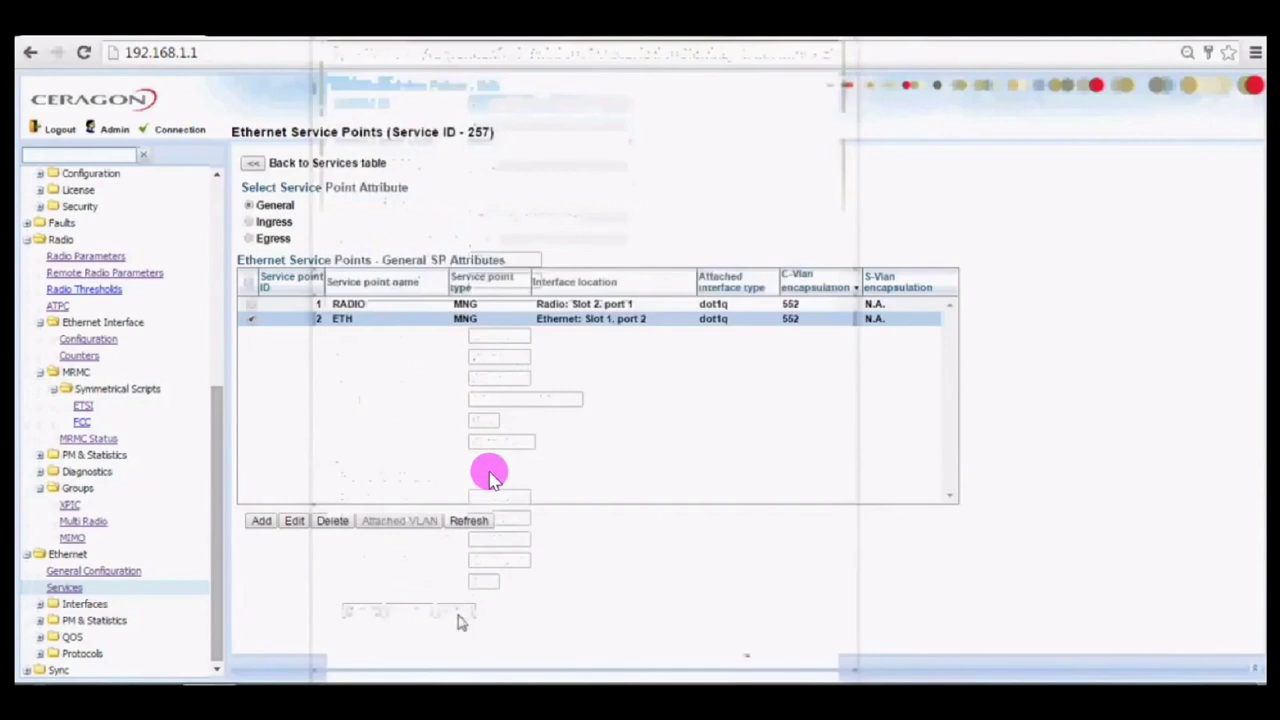
pyautogui.click(98, 604)
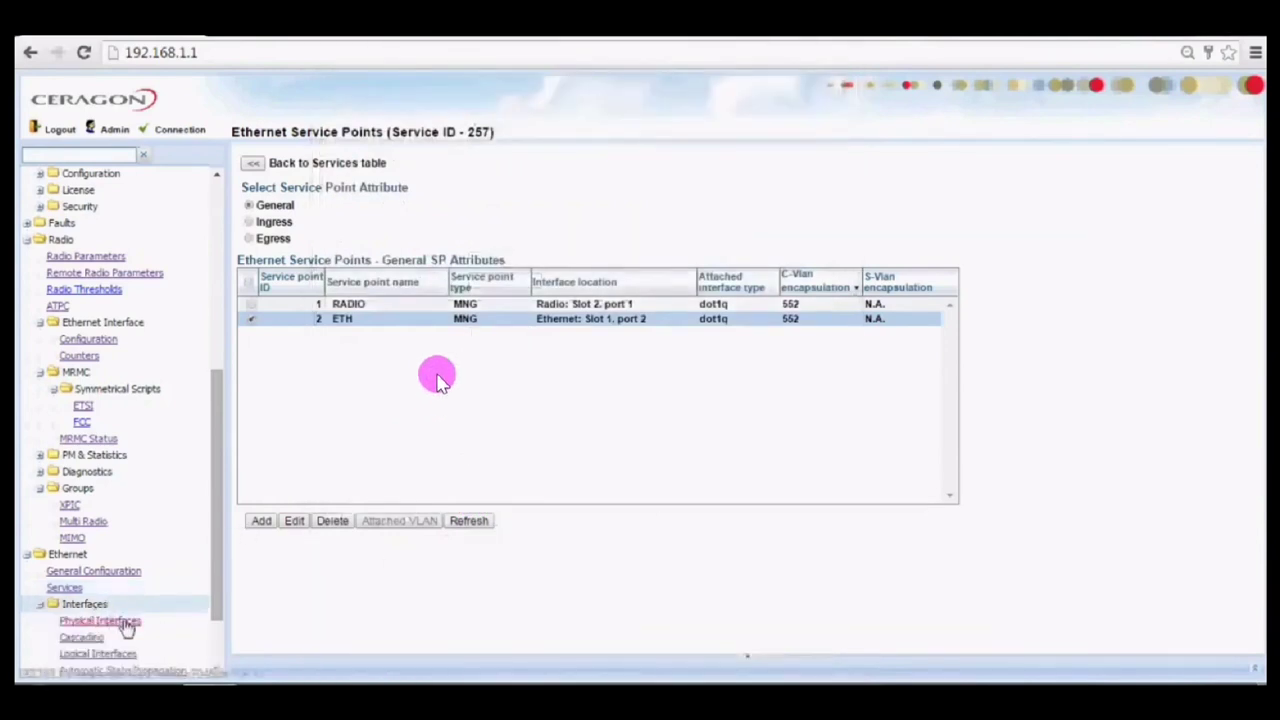
# Inspect Ethernet Slot 1 port 2 and Radio Slot 2 port 2 in Physical Interfaces, both Up at 1000.
pyautogui.click(100, 621)
pyautogui.moveTo(211, 537); pyautogui.dragTo(223, 623)
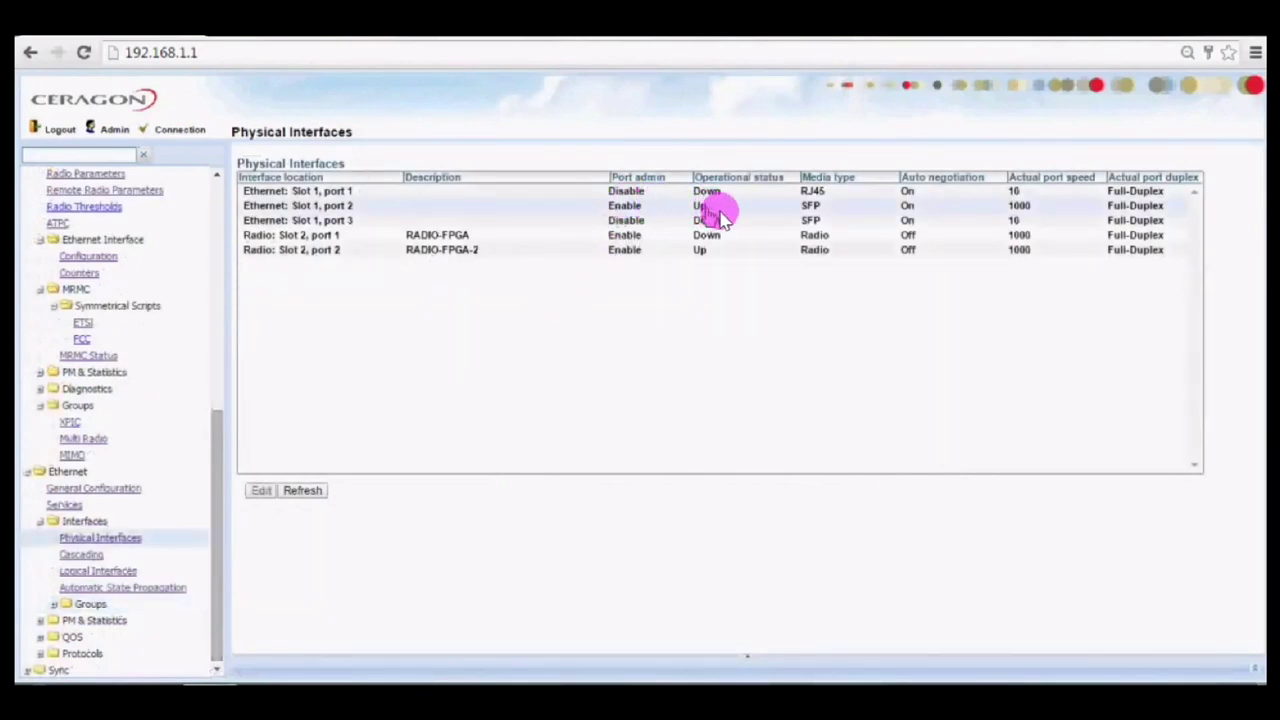
pyautogui.click(716, 209)
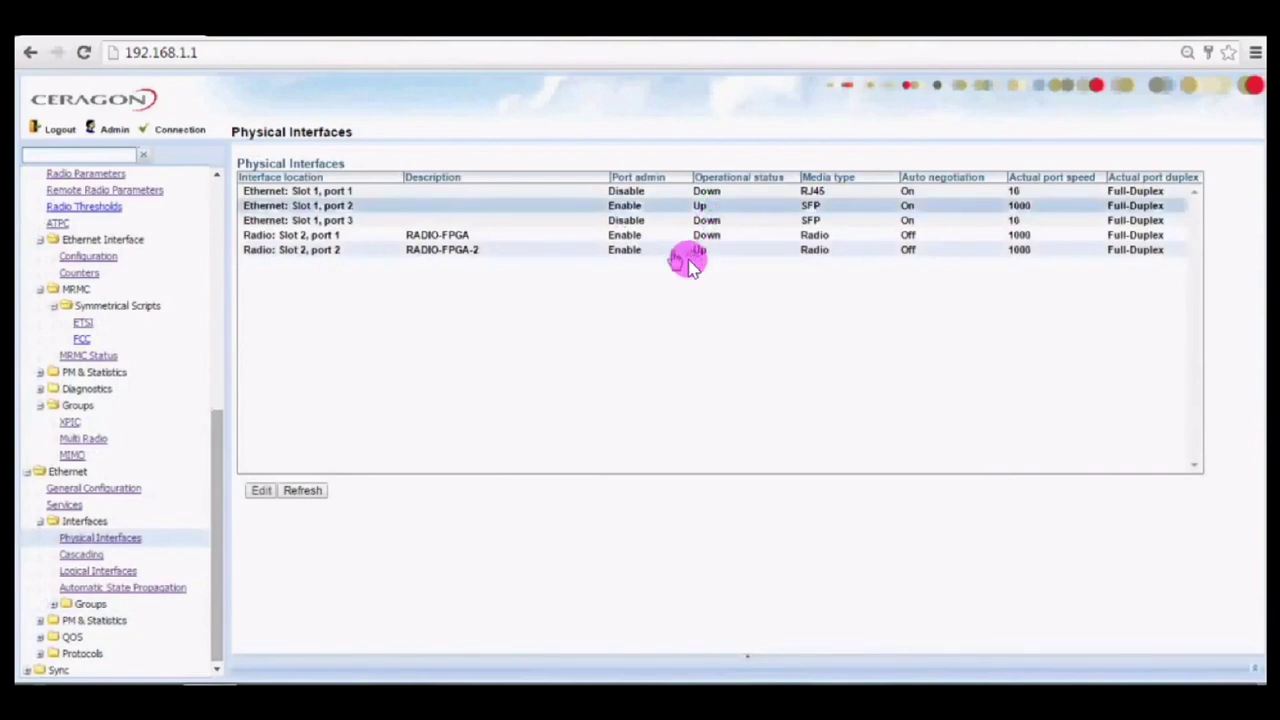
pyautogui.click(689, 255)
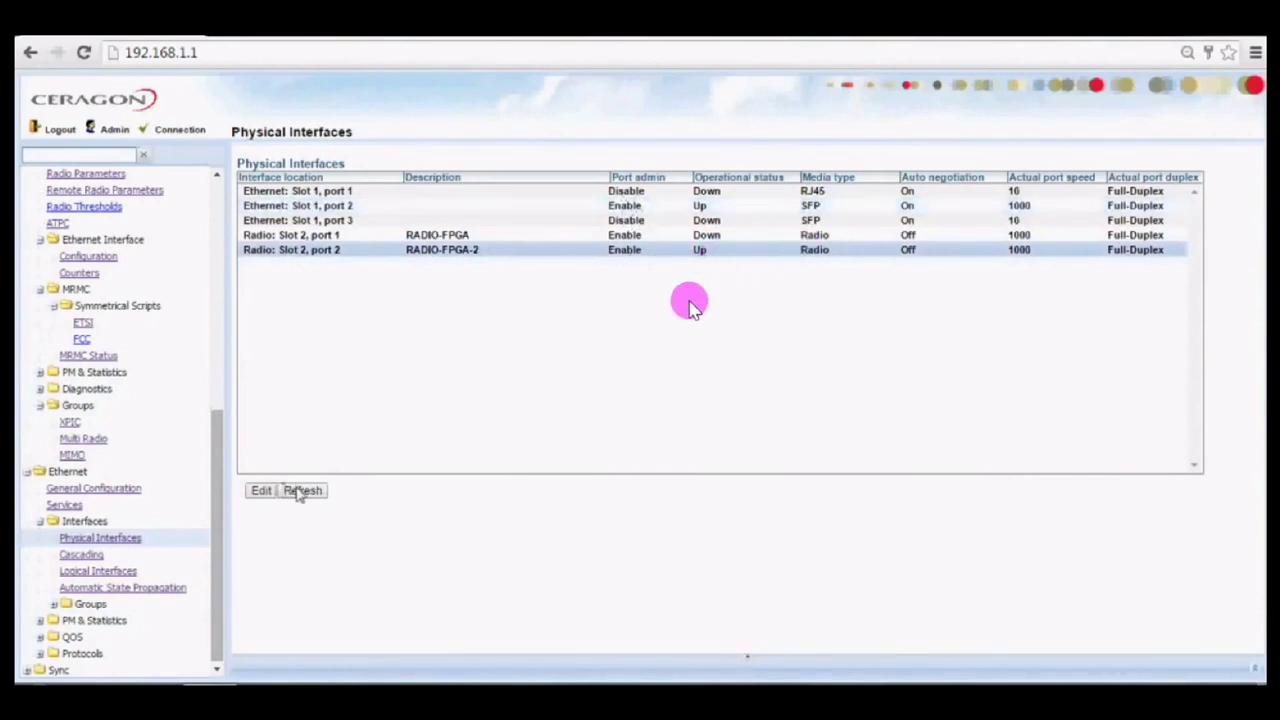
# Refresh Logical Interfaces, showing Ethernet port 2 and Radio port 2 as Un-Trust, and expand QoS.
pyautogui.click(99, 576)
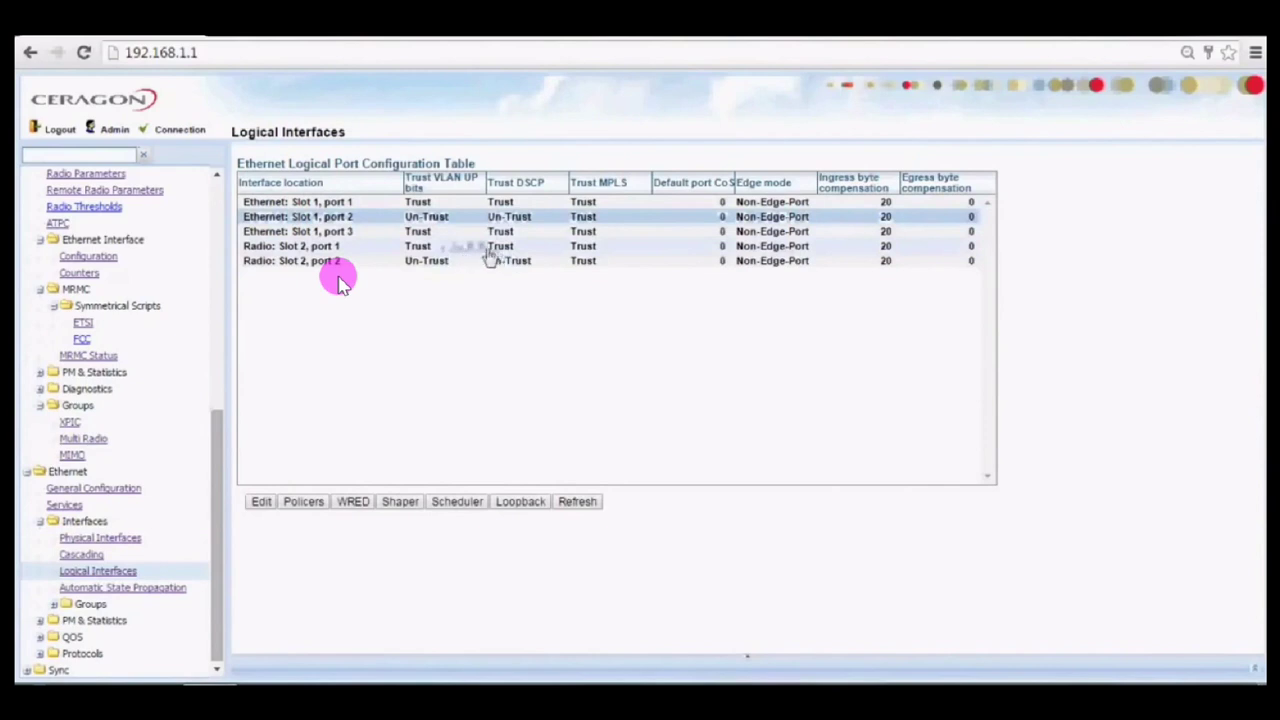
pyautogui.click(577, 502)
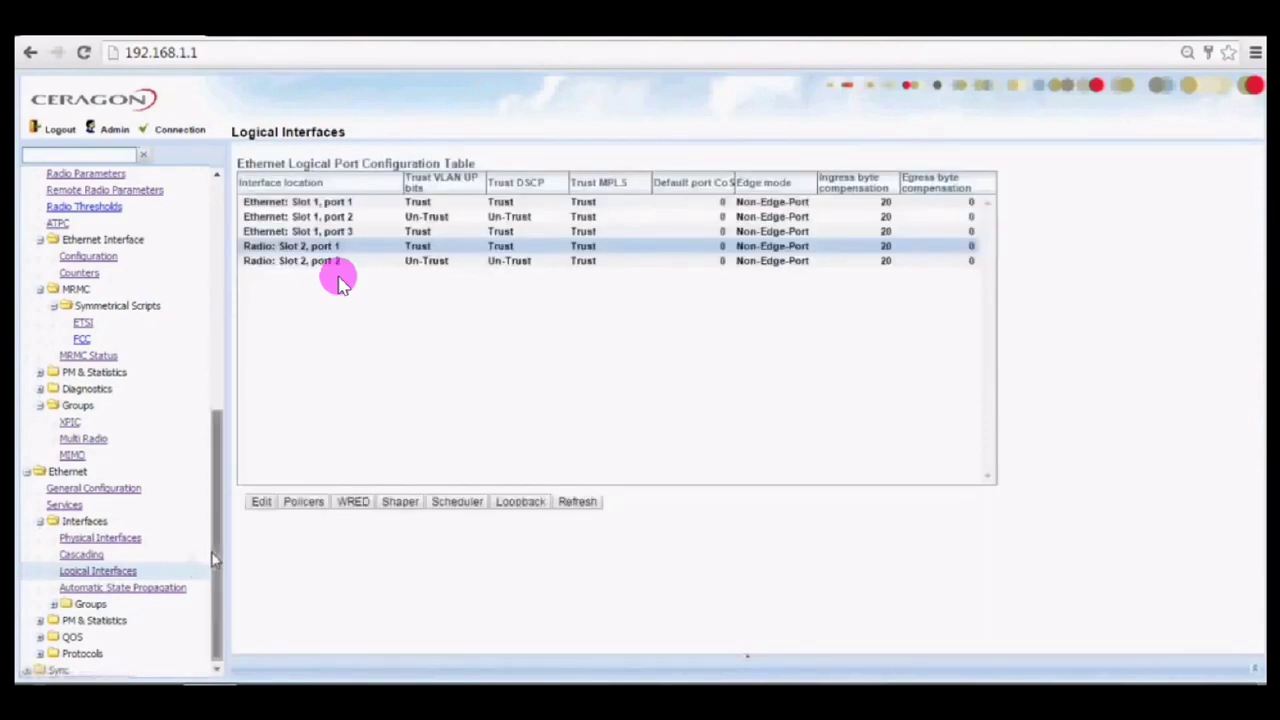
pyautogui.click(84, 639)
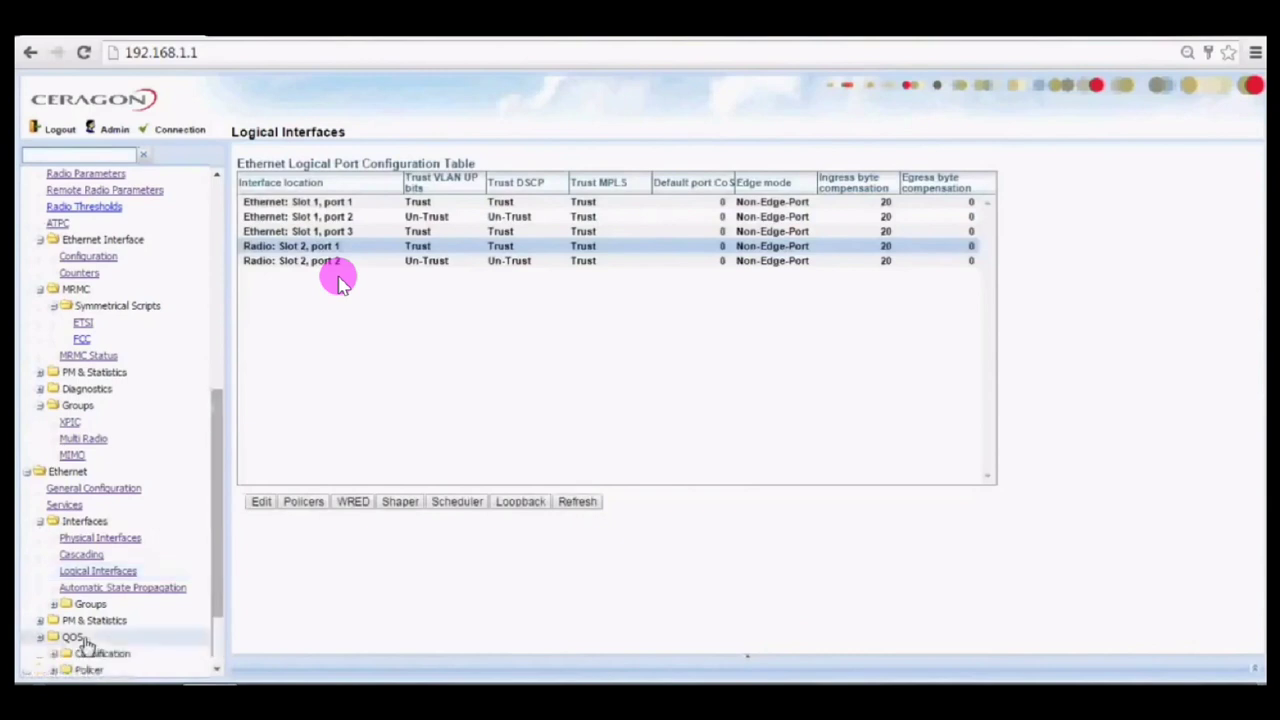
pyautogui.scroll(-2, 218, 592)
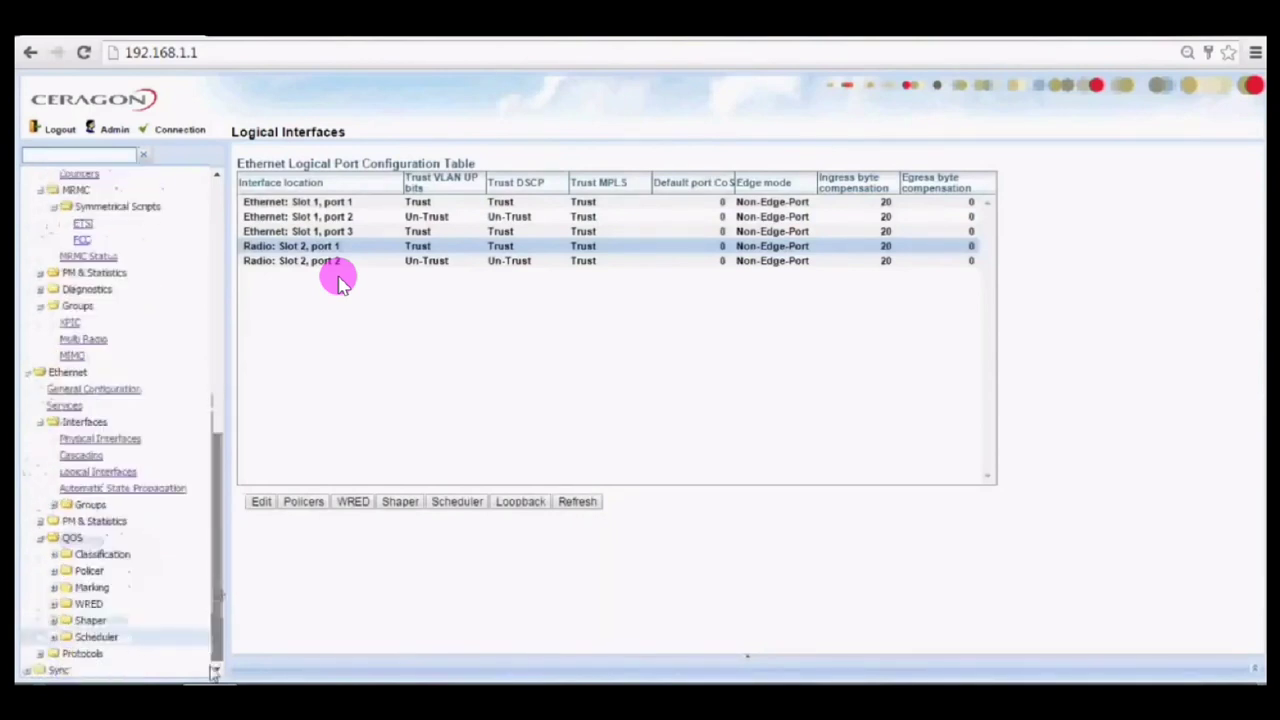
# Open the Policer Profile table and mark the Control and SIGNALLING profile rows.
pyautogui.click(105, 578)
pyautogui.click(104, 587)
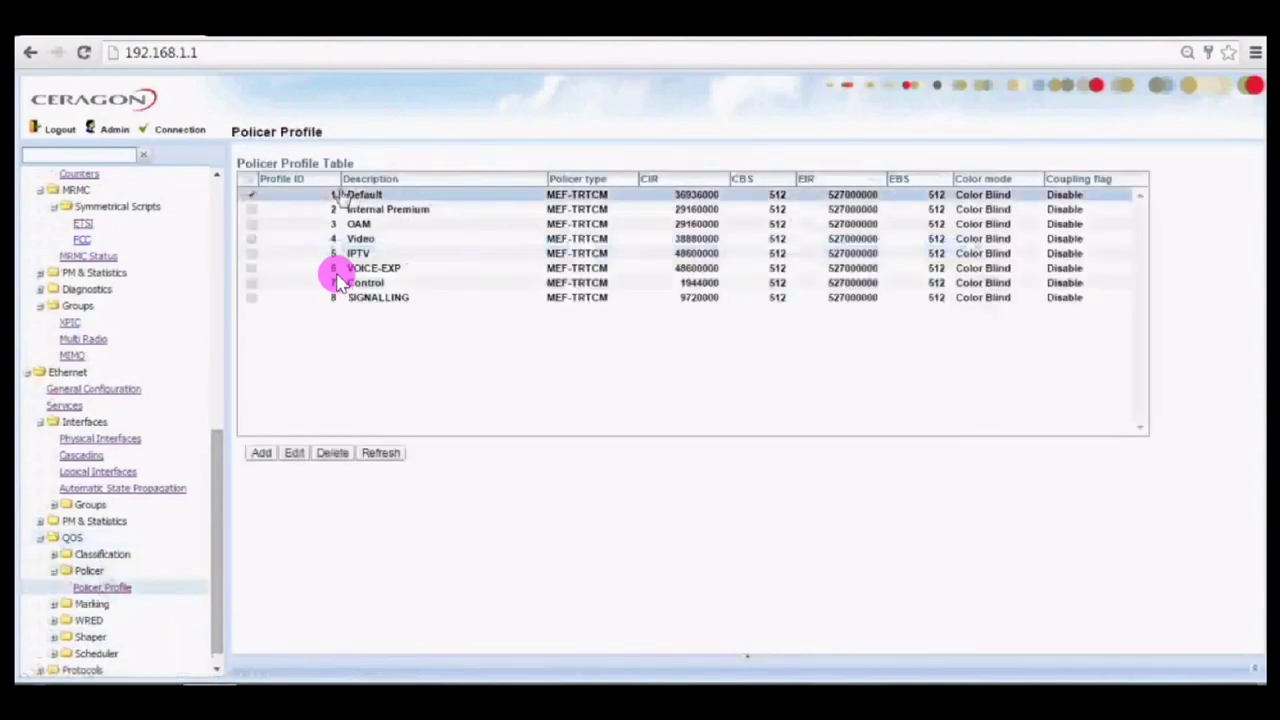
pyautogui.click(350, 211)
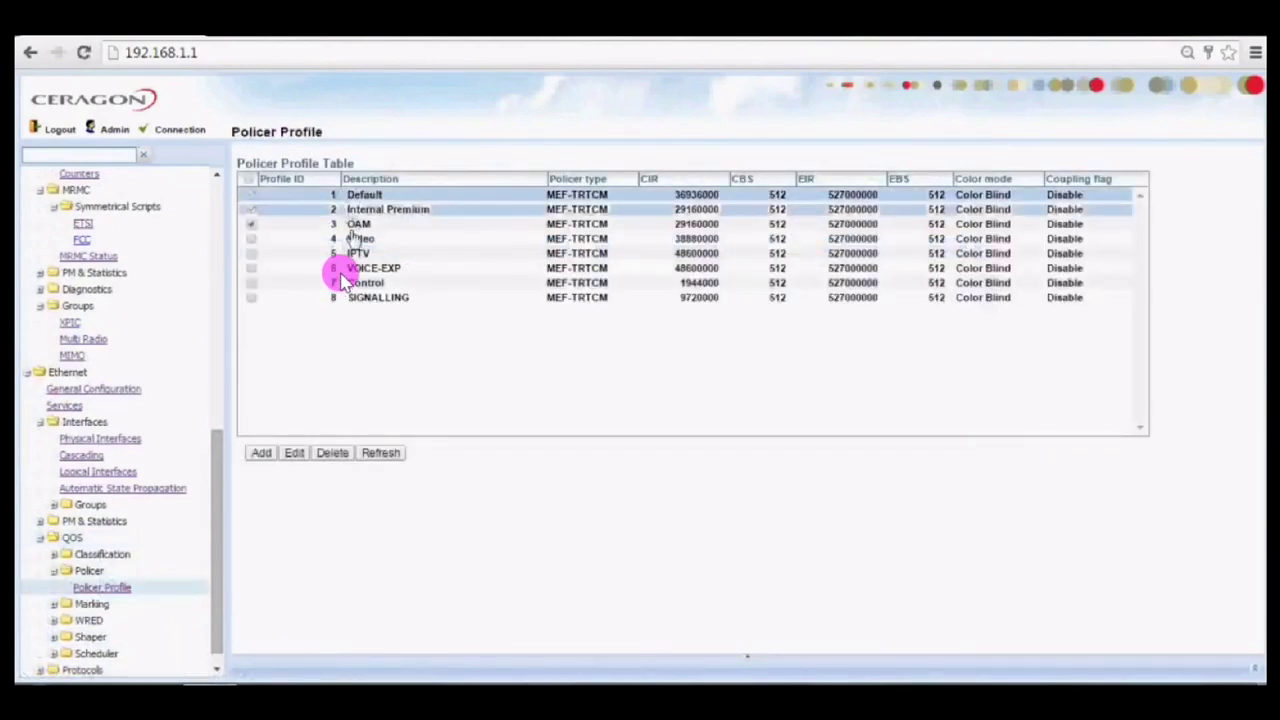
pyautogui.click(364, 240)
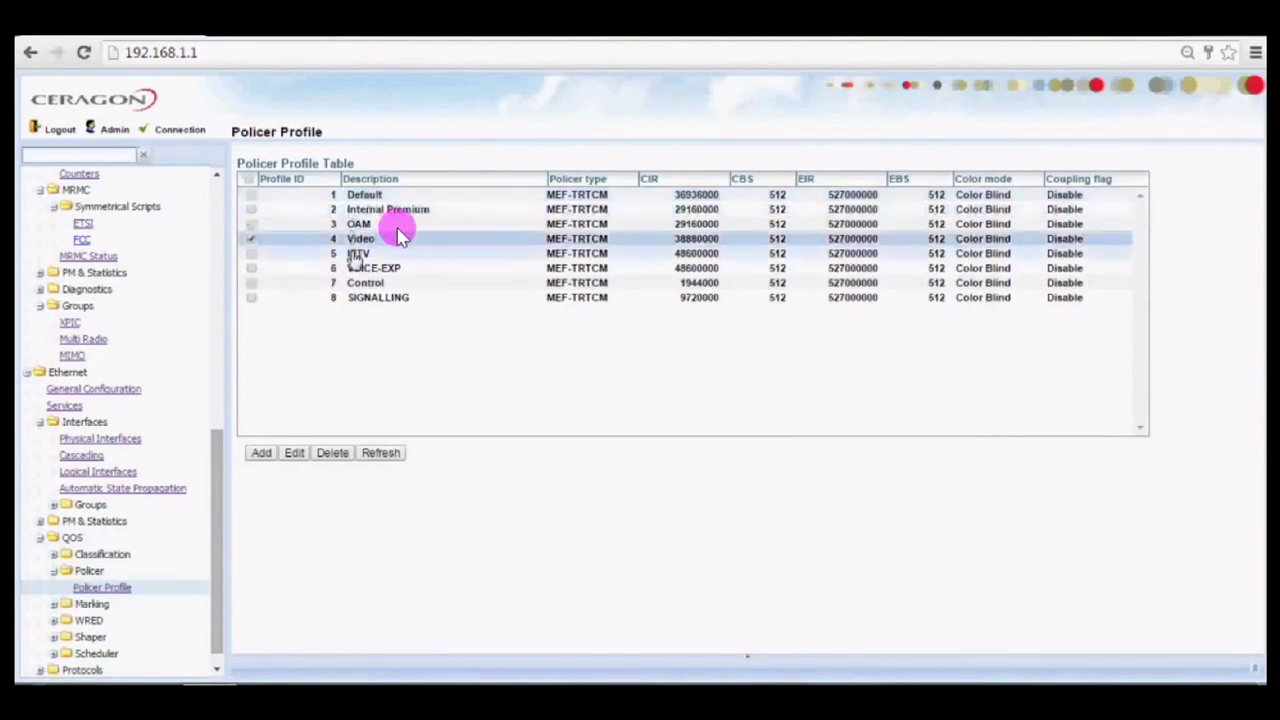
pyautogui.click(386, 269)
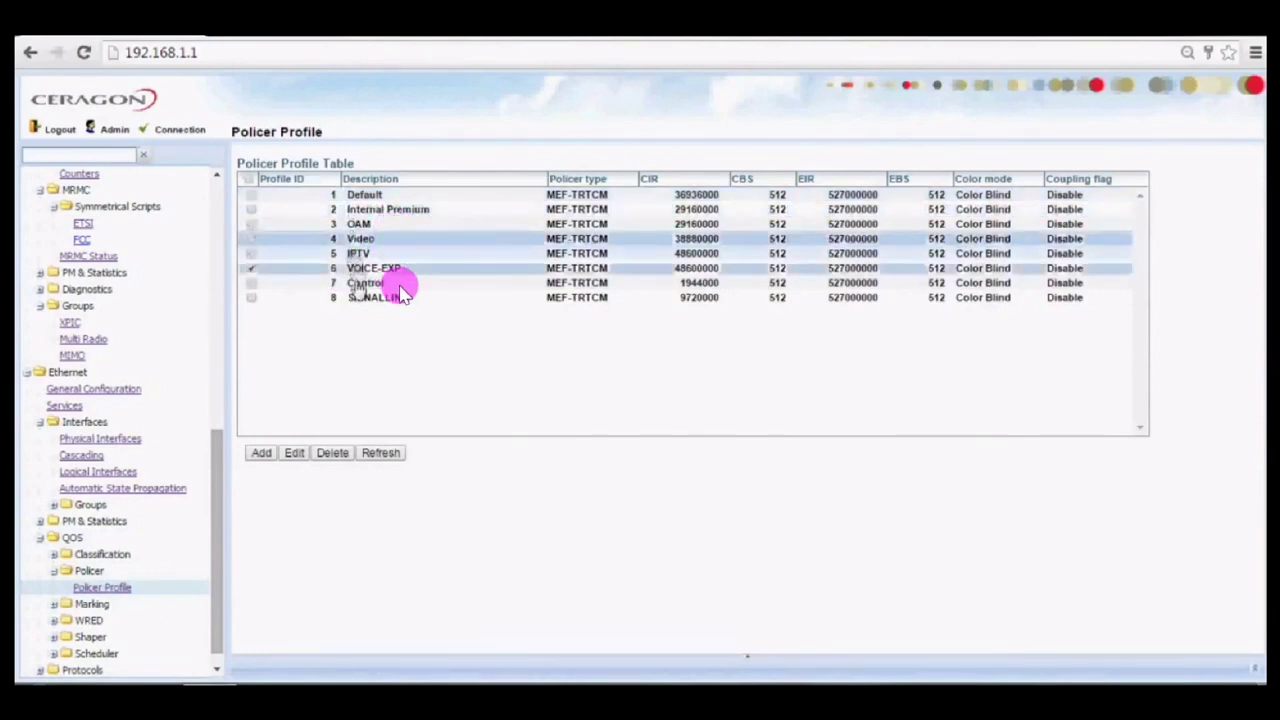
pyautogui.click(398, 284)
pyautogui.click(406, 299)
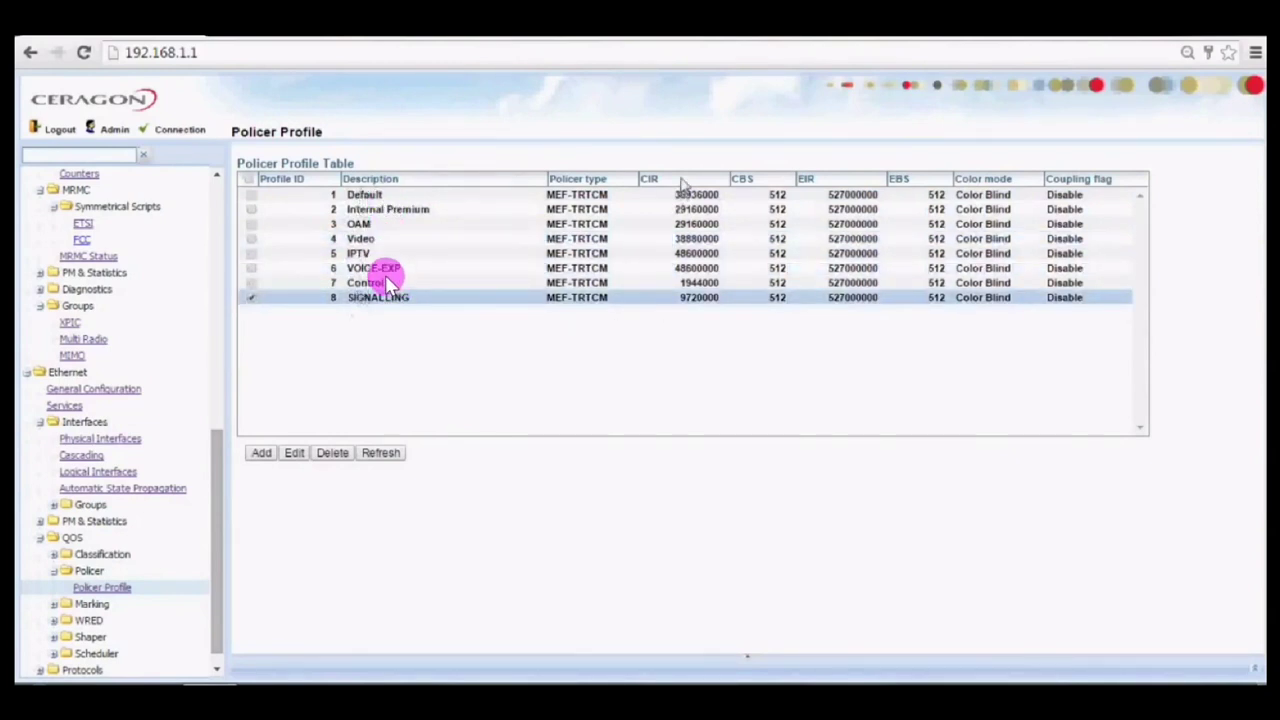
# Sort the eight MEF-TRTCM policer profiles by CIR ascending, then by EIR.
pyautogui.click(683, 183)
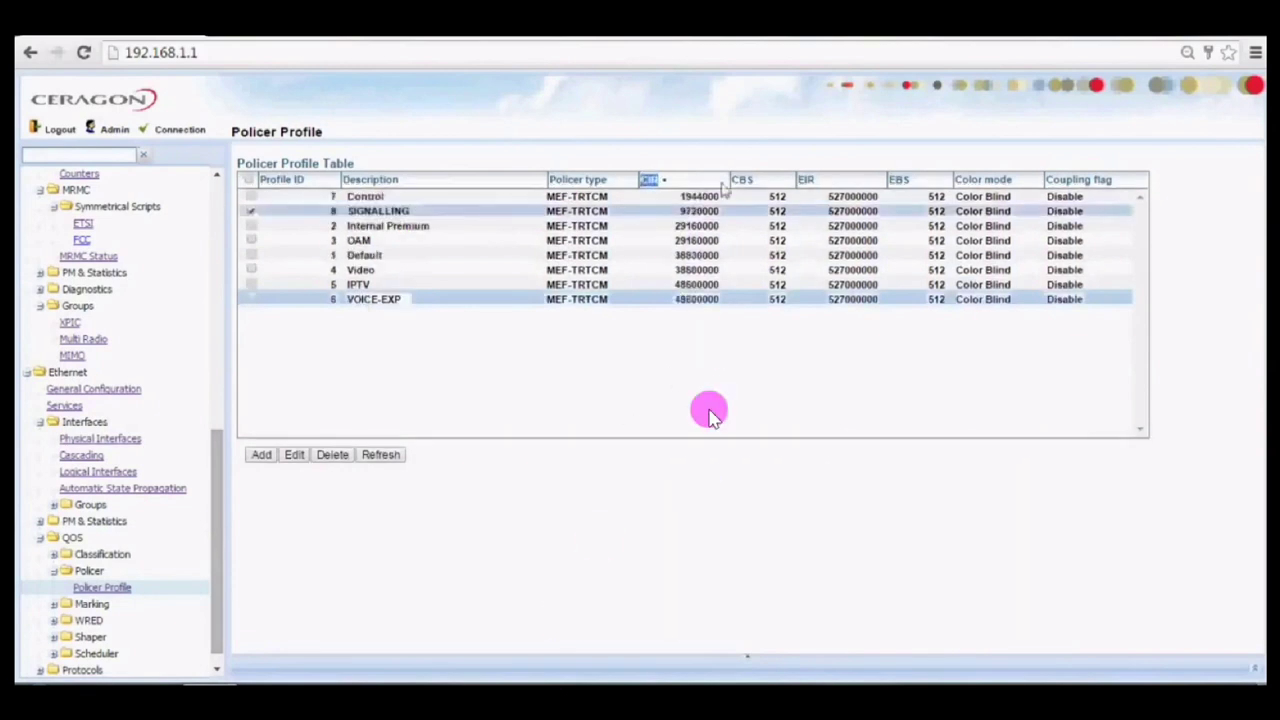
pyautogui.click(357, 319)
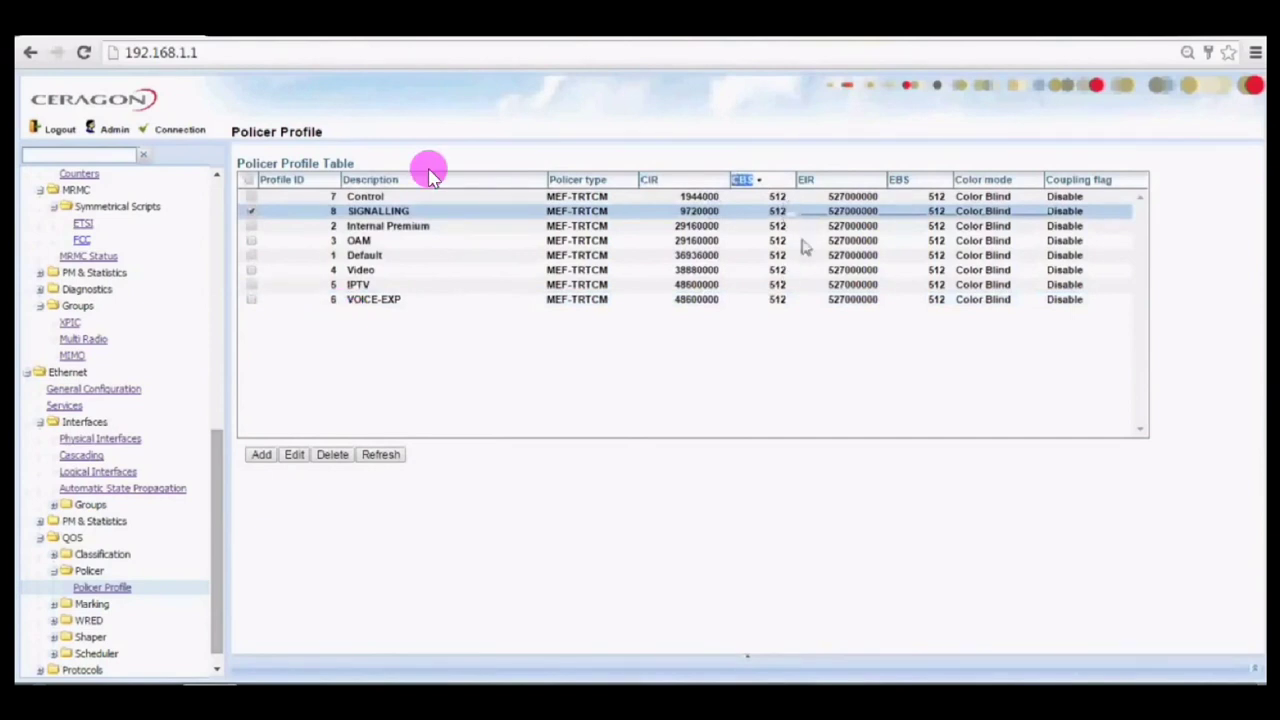
pyautogui.doubleClick(810, 180)
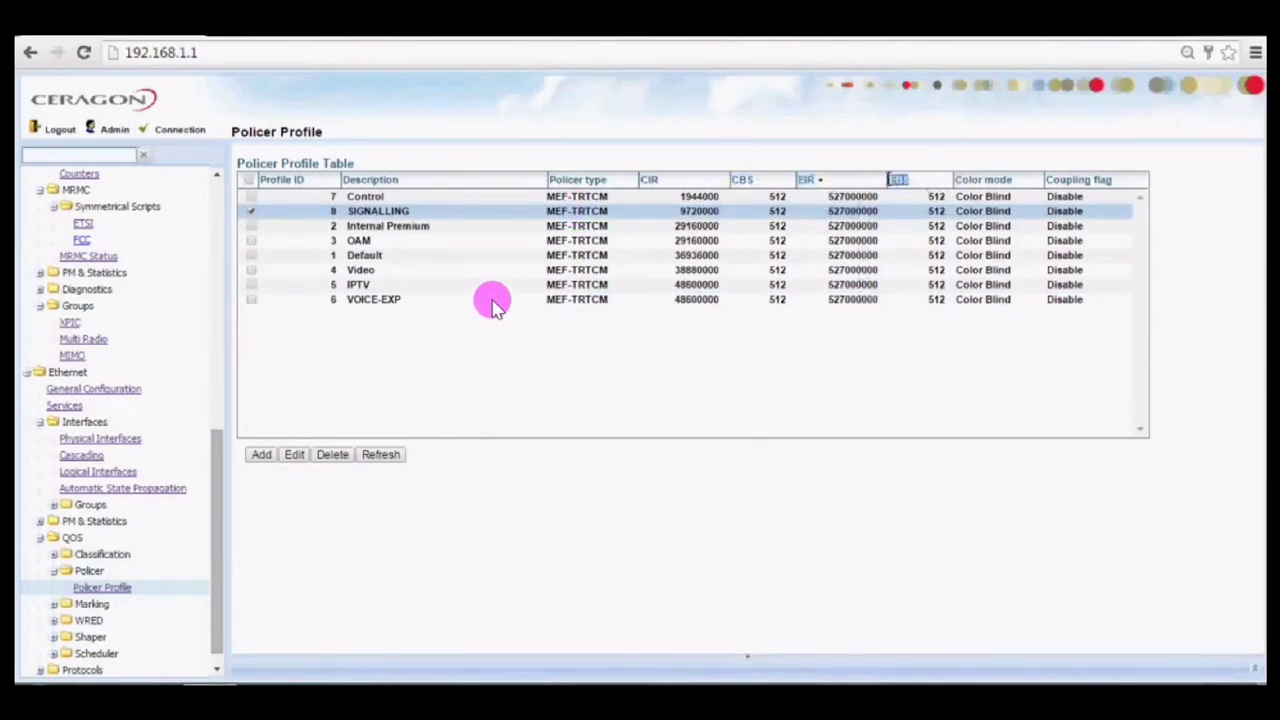
pyautogui.click(1028, 192)
pyautogui.moveTo(974, 181); pyautogui.dragTo(956, 181)
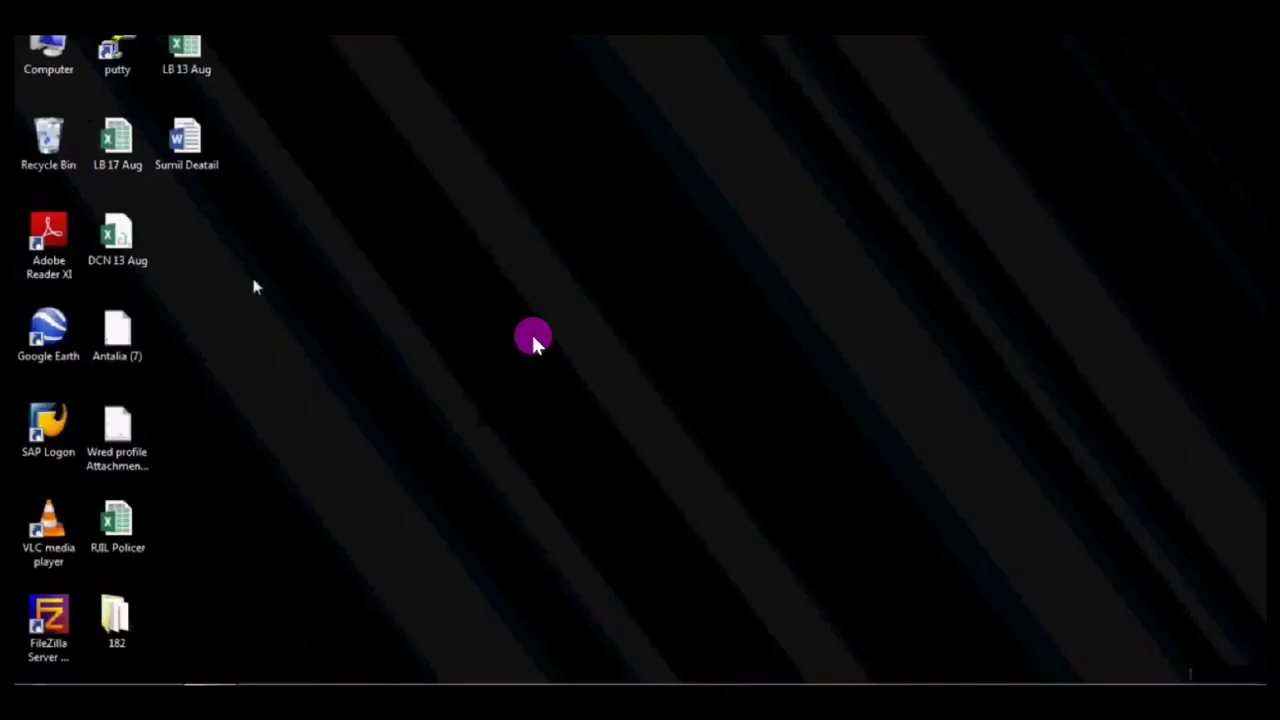
# Review the RJIL Policer workbook's CIR/EIR tables for 128 to 2048, then return to the browser.
pyautogui.click(120, 530)
pyautogui.doubleClick(120, 530)
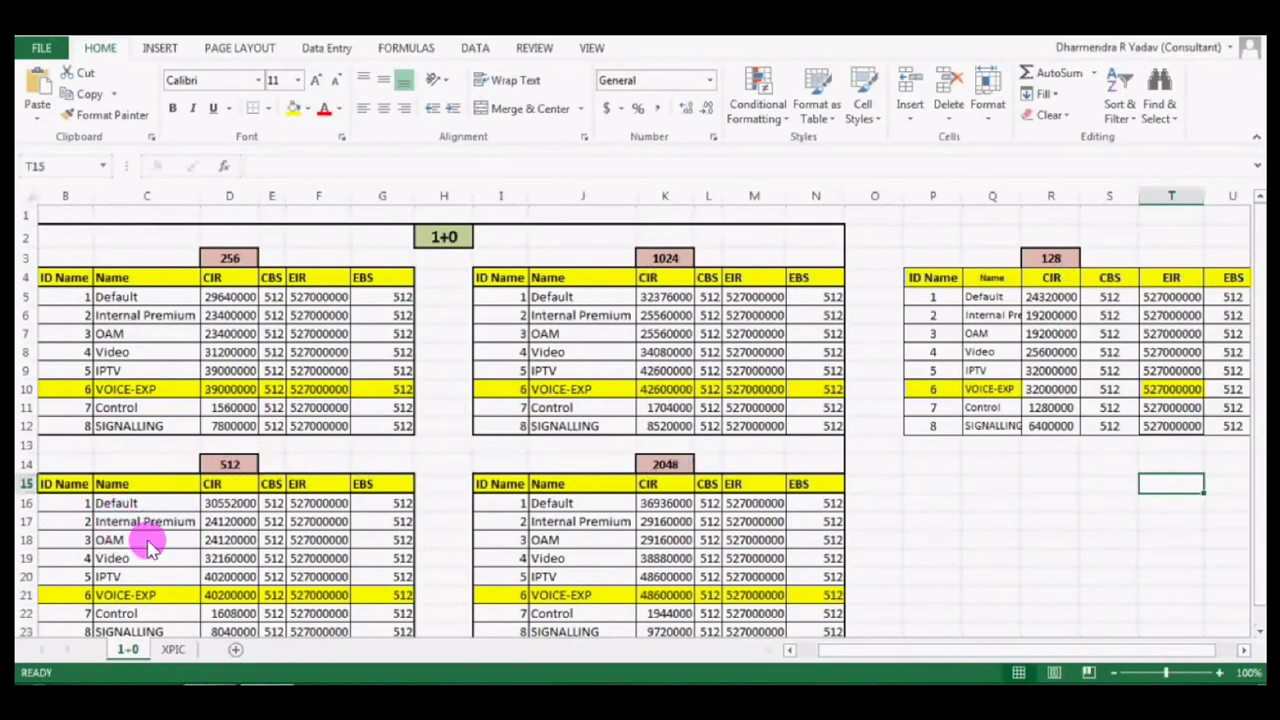
pyautogui.press('super+d')
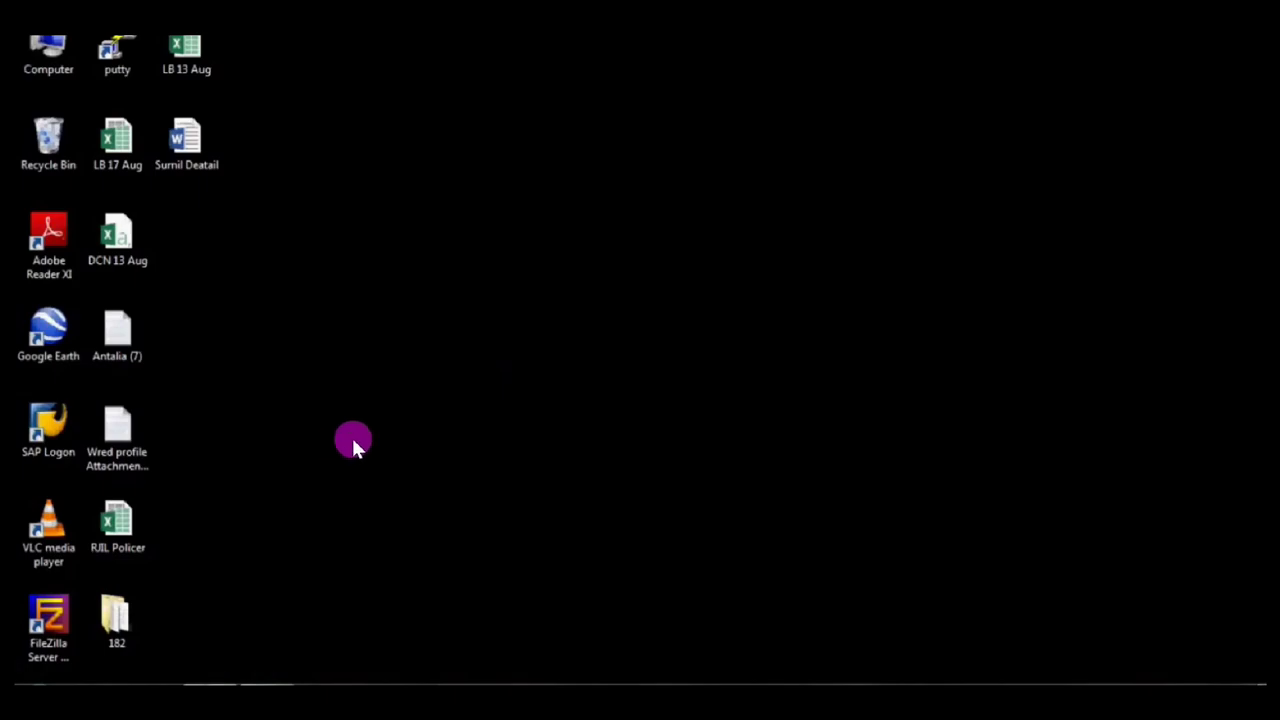
pyautogui.hotkey('alt', 'Tab')
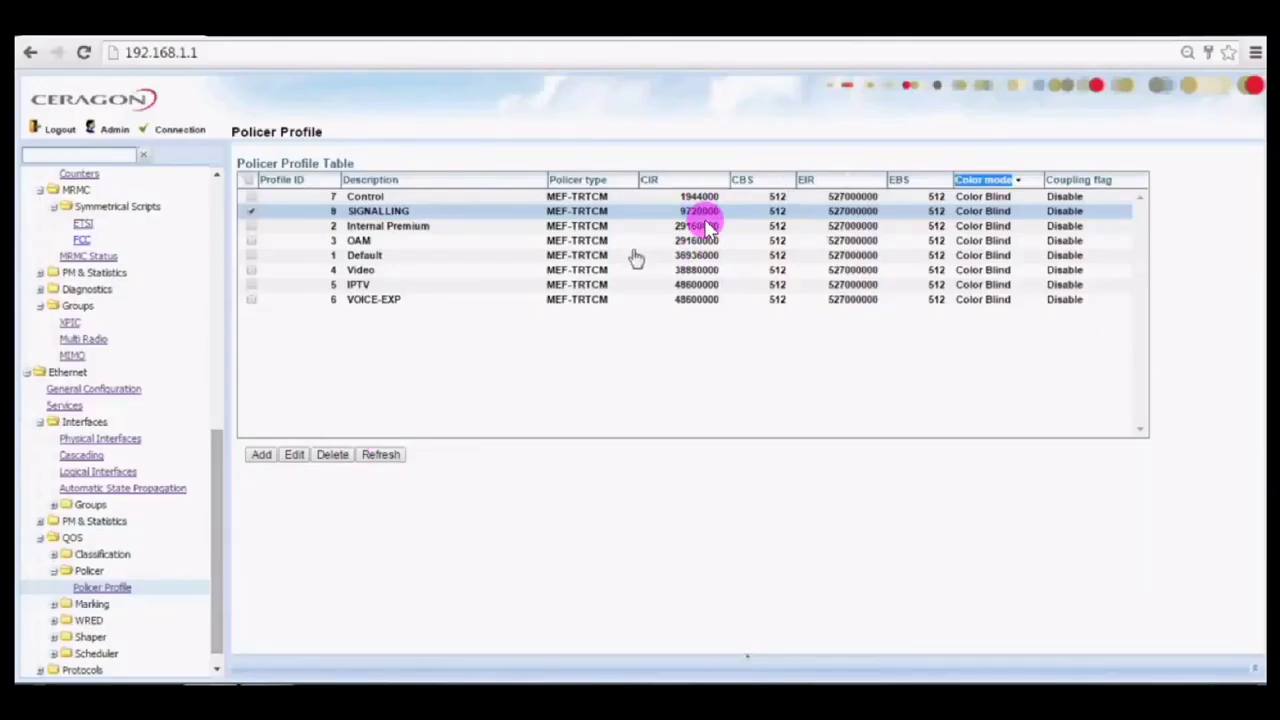
# Expand script 1504 on radio Slot 2, port 2 to confirm 2048 QAM maximum at 243.123 Mbps.
pyautogui.moveTo(218, 450); pyautogui.dragTo(203, 200)
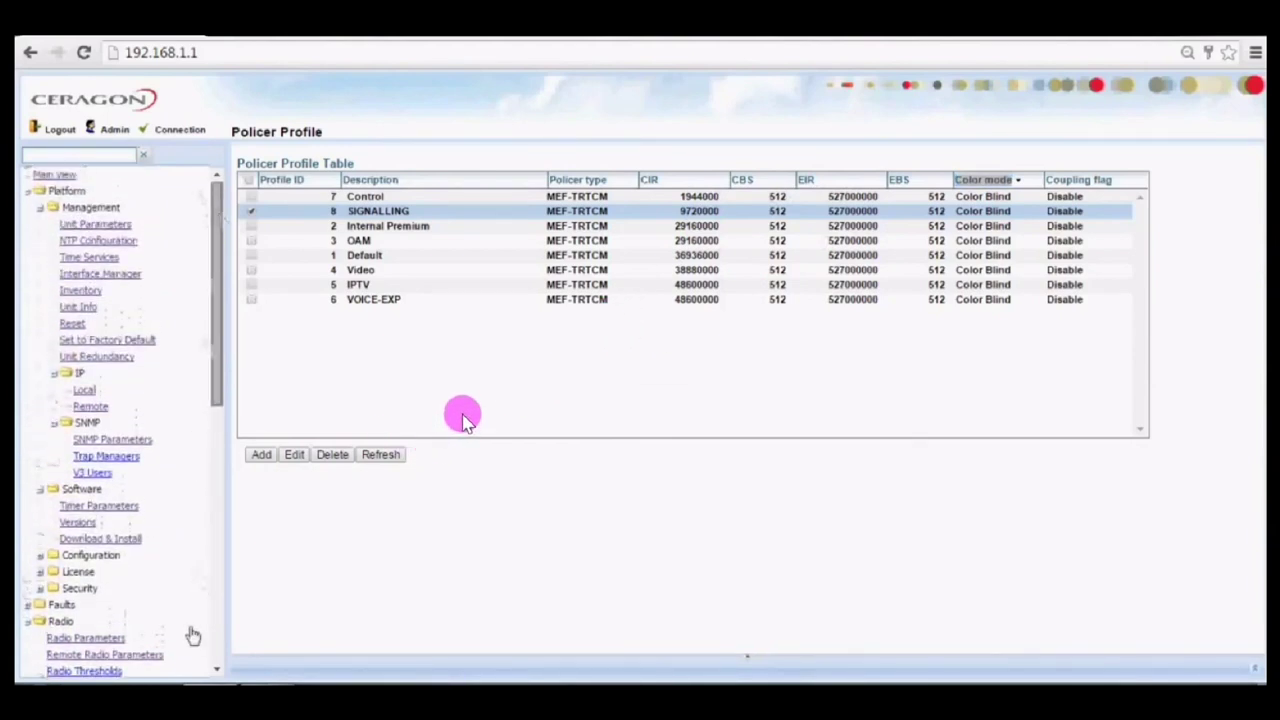
pyautogui.moveTo(218, 670); pyautogui.dragTo(220, 672)
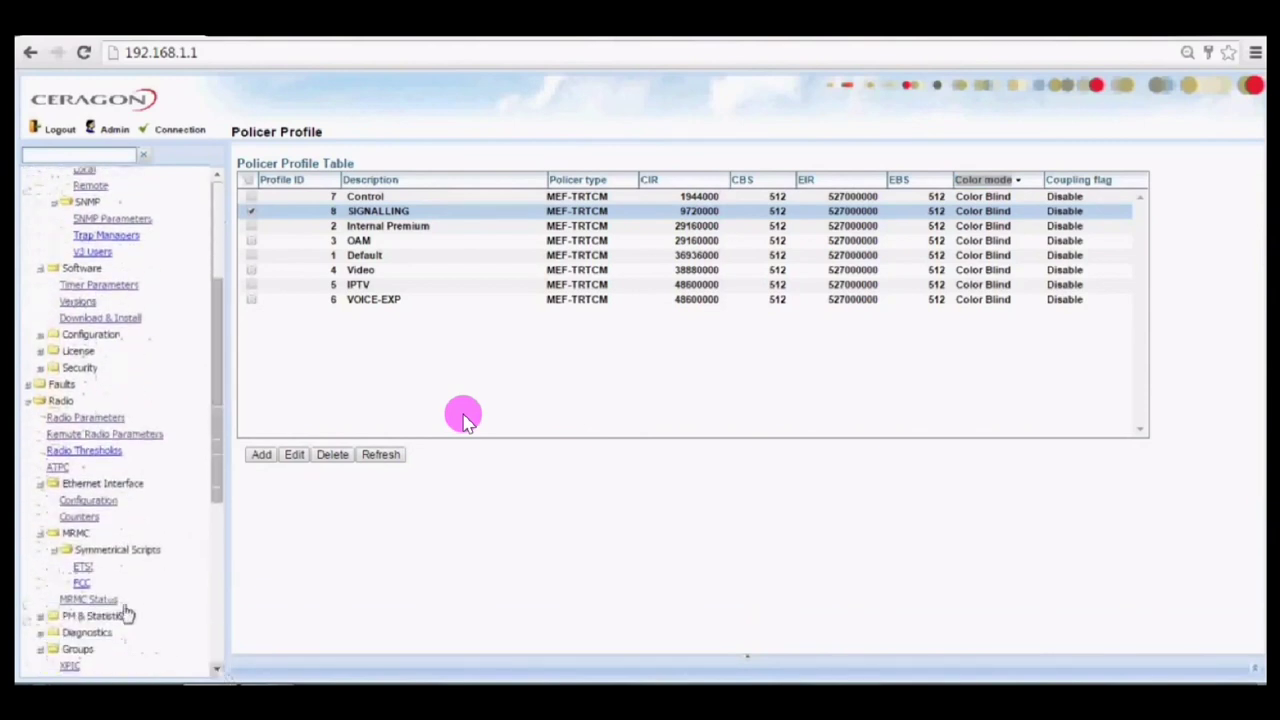
pyautogui.click(84, 568)
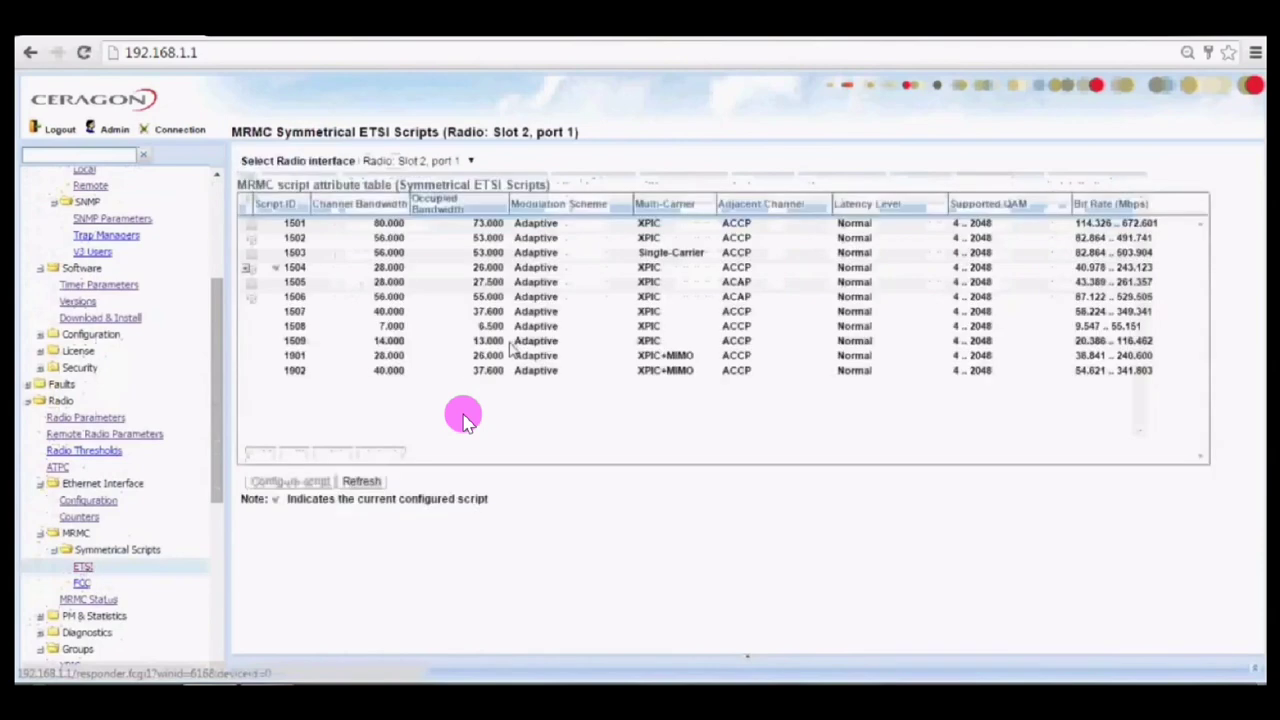
pyautogui.click(463, 163)
pyautogui.click(455, 190)
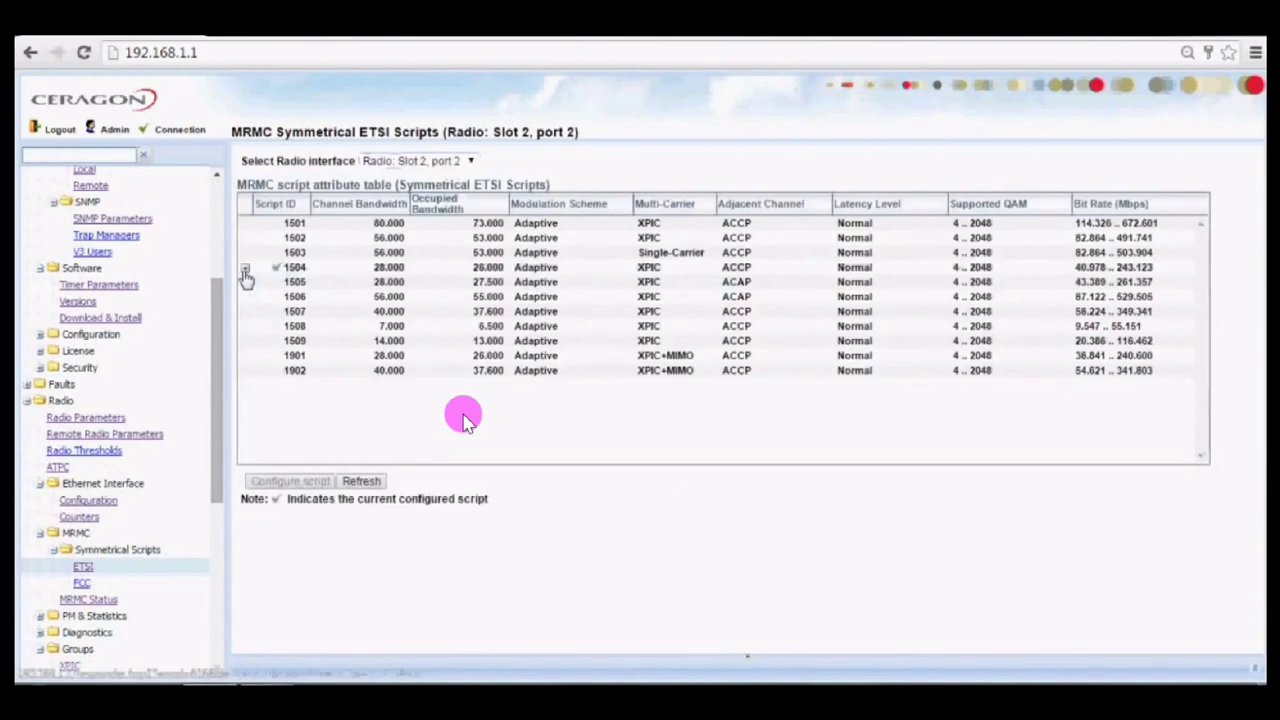
pyautogui.click(244, 270)
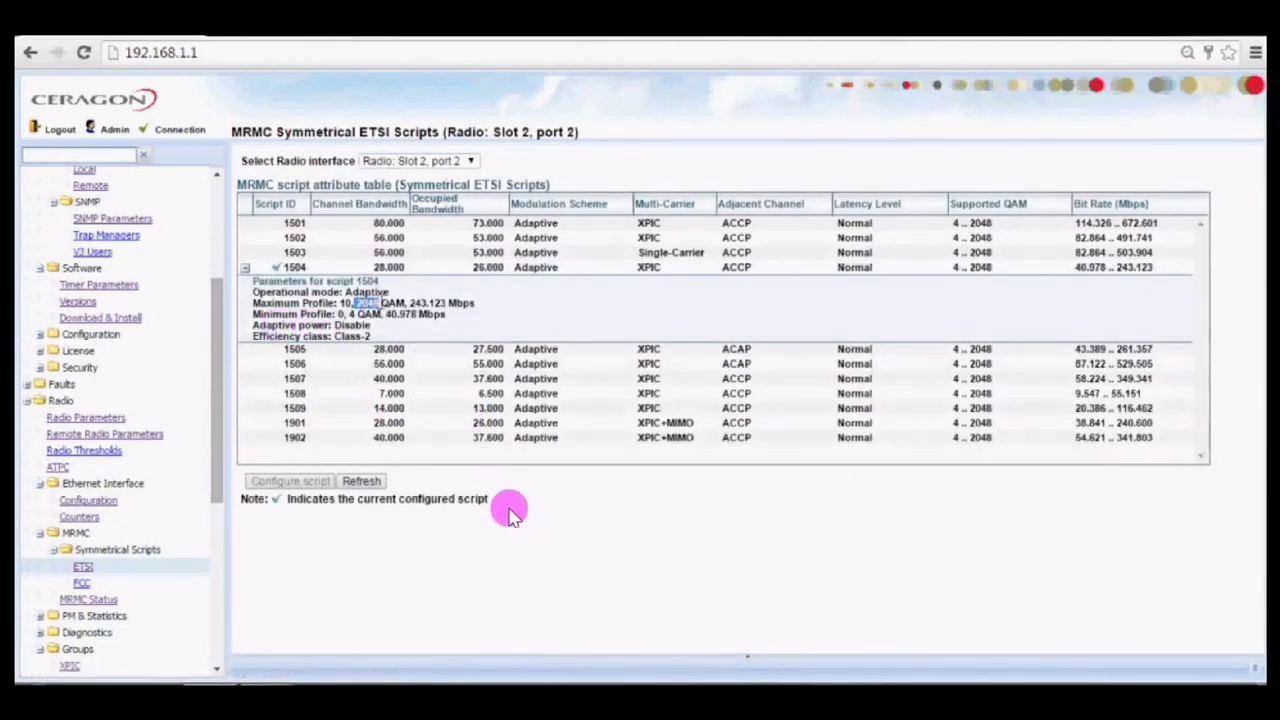
pyautogui.click(430, 316)
pyautogui.moveTo(356, 303); pyautogui.dragTo(475, 311)
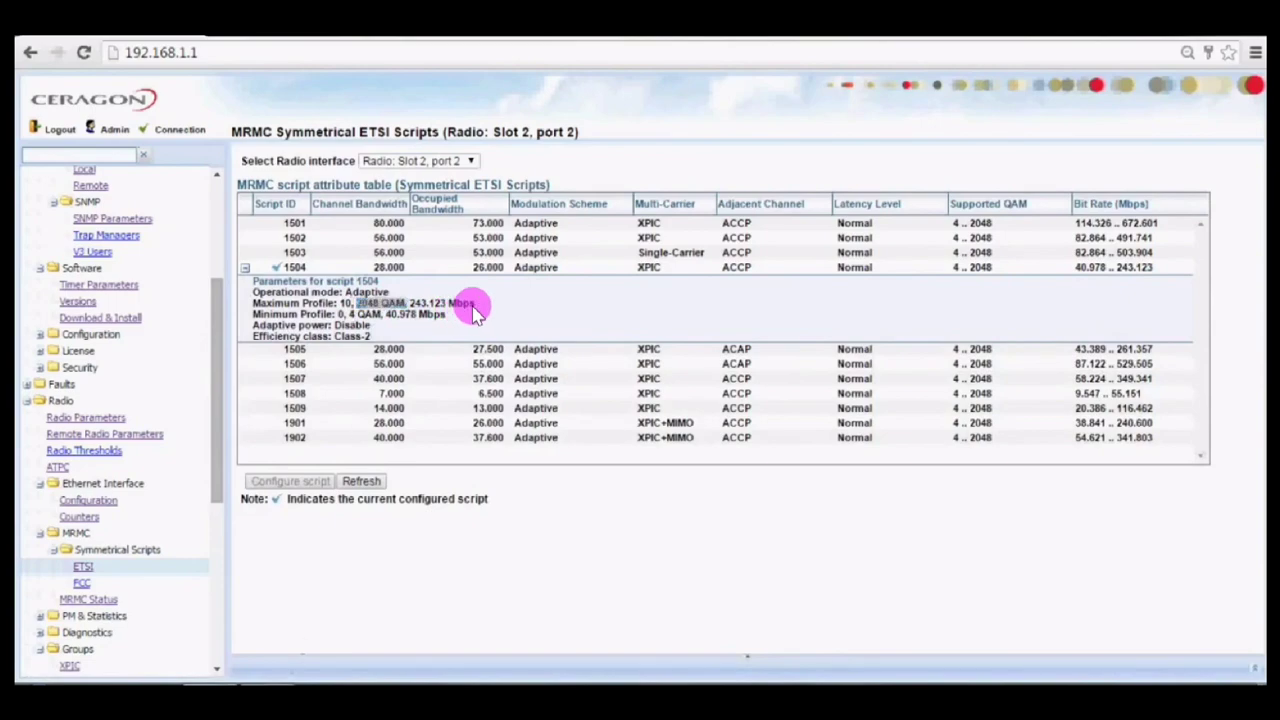
pyautogui.hotkey('alt', 'Tab')
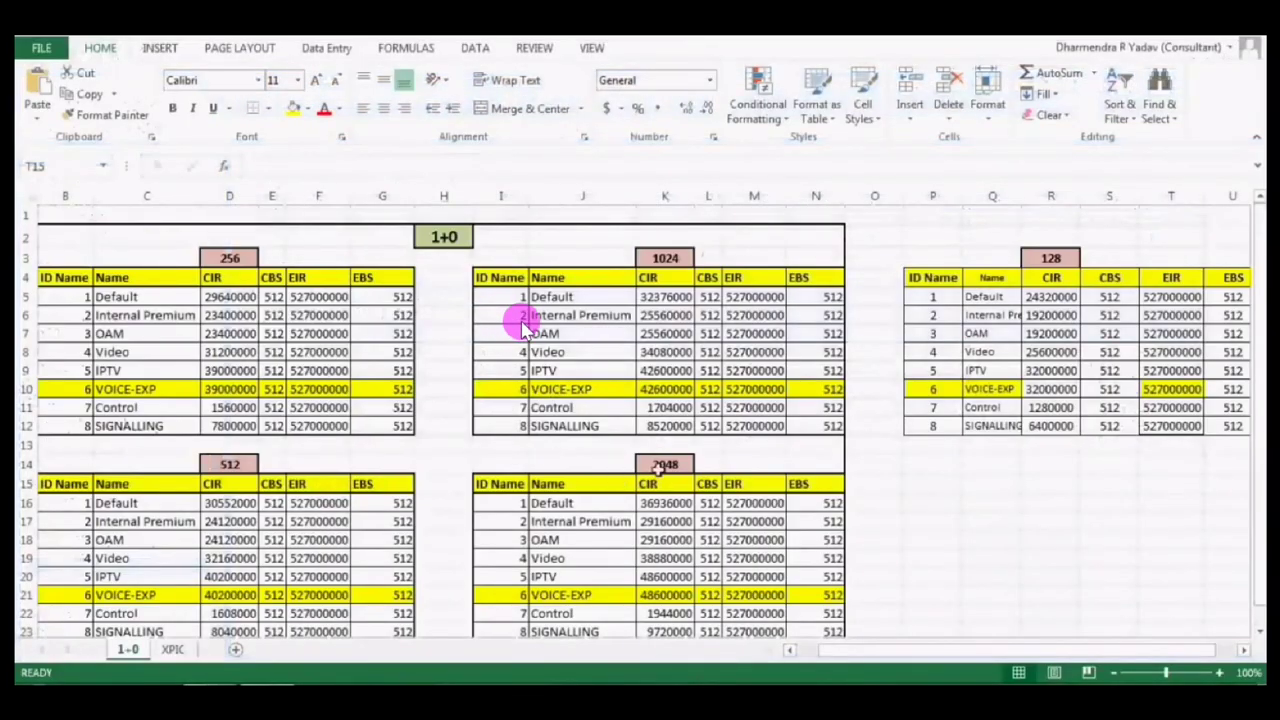
# Check the 2048 table's heading and its Default and Internal Premium rows.
pyautogui.doubleClick(652, 467)
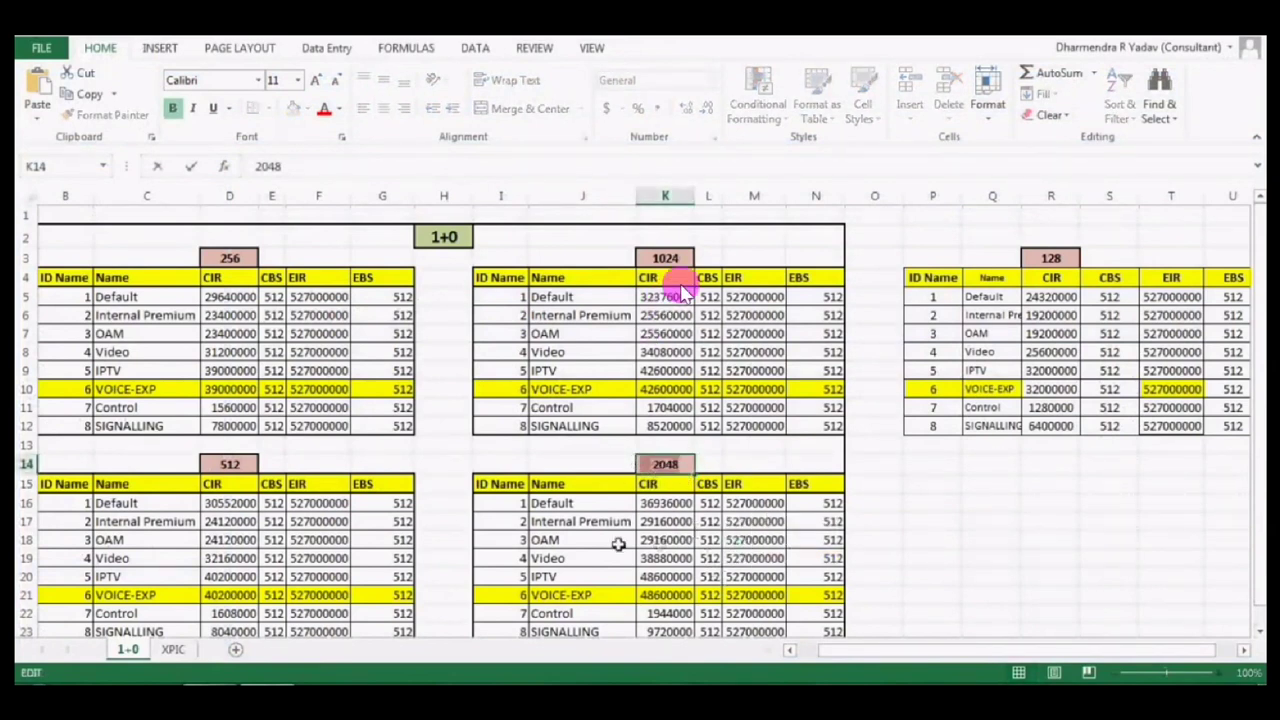
pyautogui.click(889, 551)
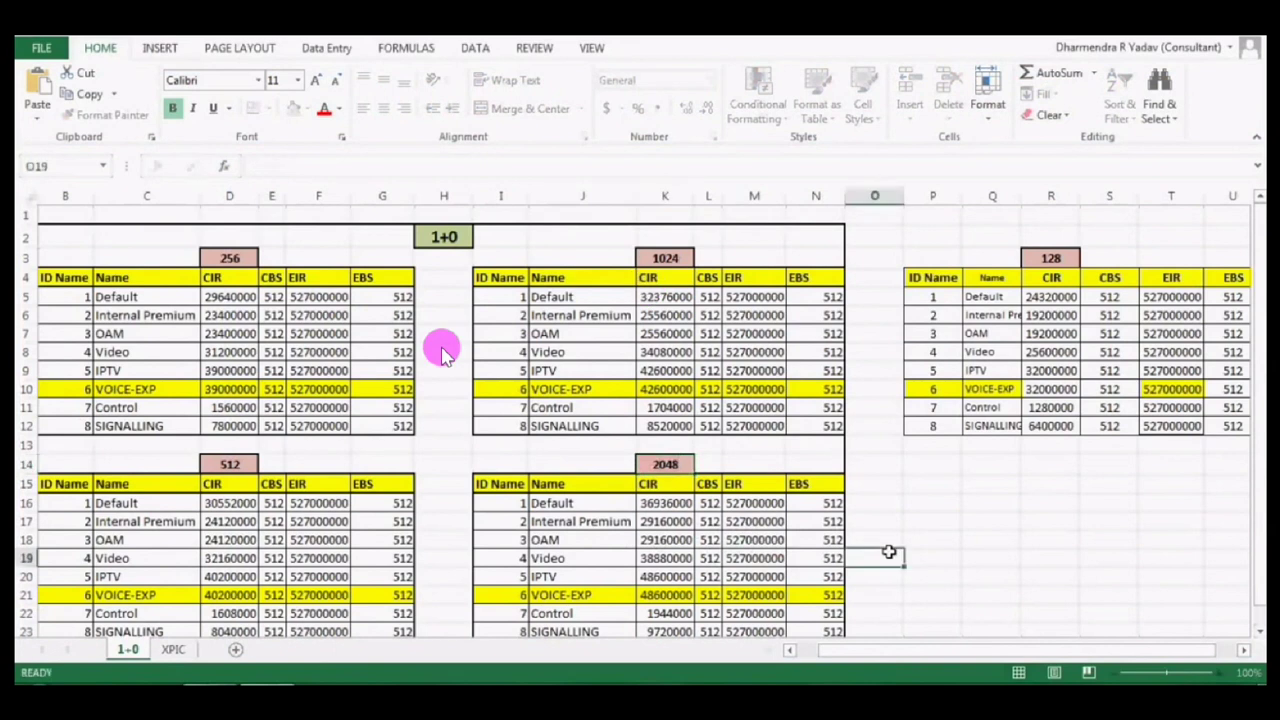
pyautogui.click(548, 504)
pyautogui.press('Down')
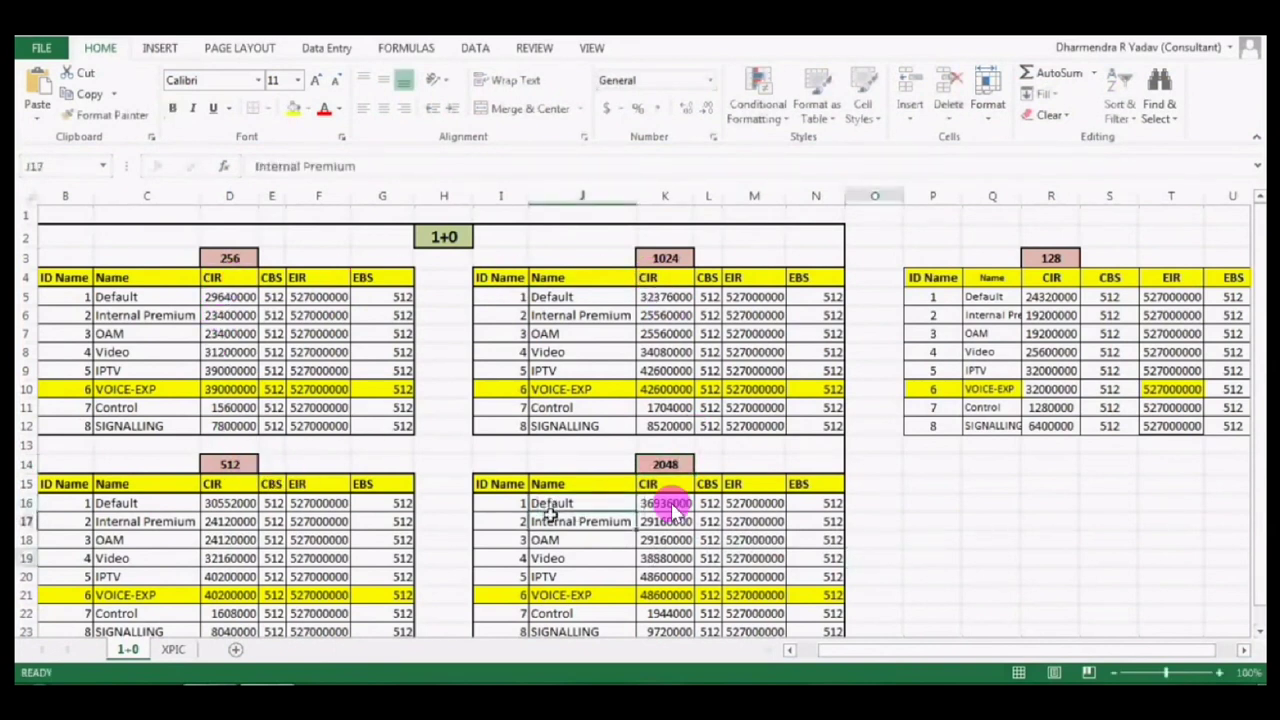
pyautogui.click(512, 503)
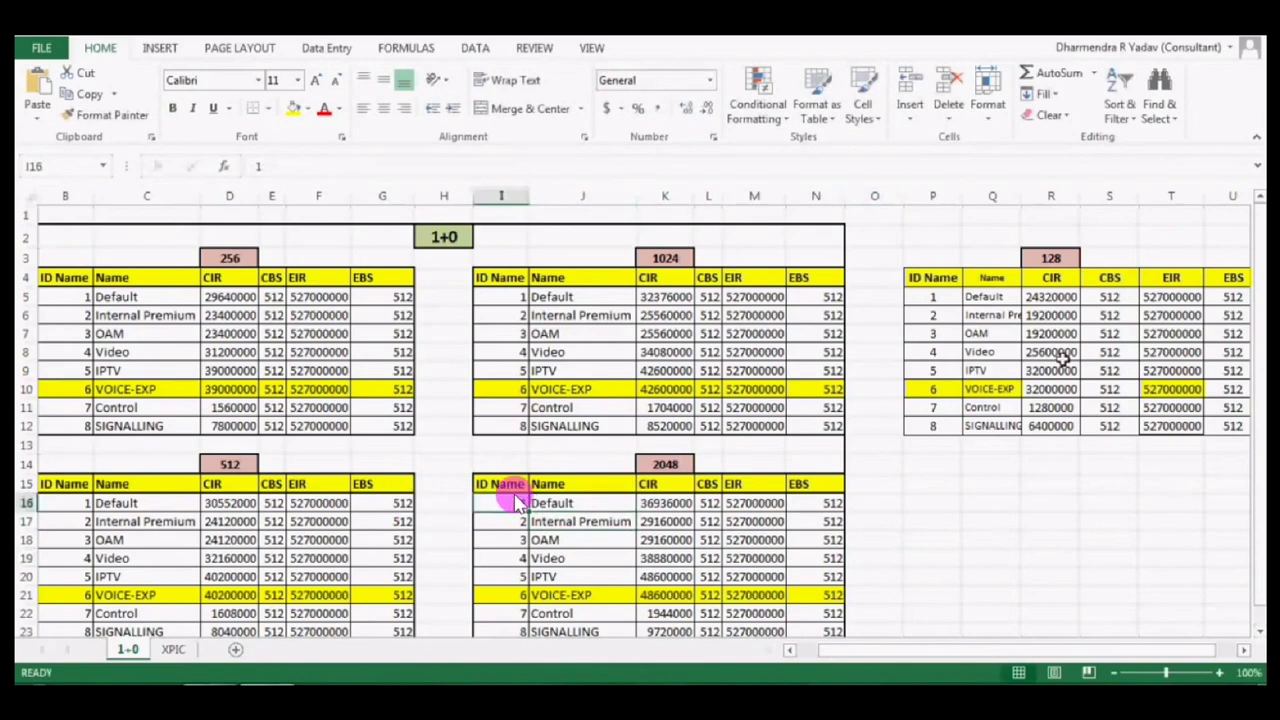
# Select the whole 2048 policer table, range I14:N23, from its heading down.
pyautogui.moveTo(505, 504); pyautogui.dragTo(571, 571)
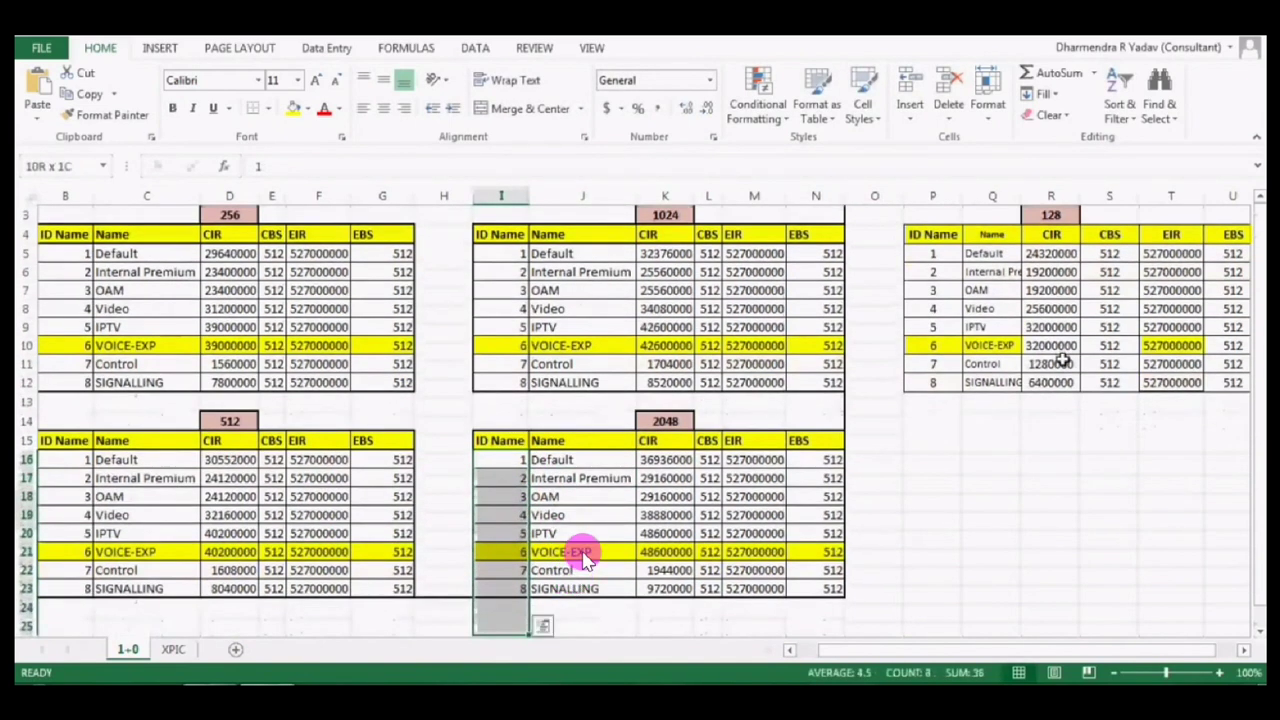
pyautogui.hotkey('shift', 'Right')
pyautogui.hotkey('shift', 'Right')
pyautogui.hotkey('shift', 'Right')
pyautogui.hotkey('shift', 'Right')
pyautogui.hotkey('shift', 'Right')
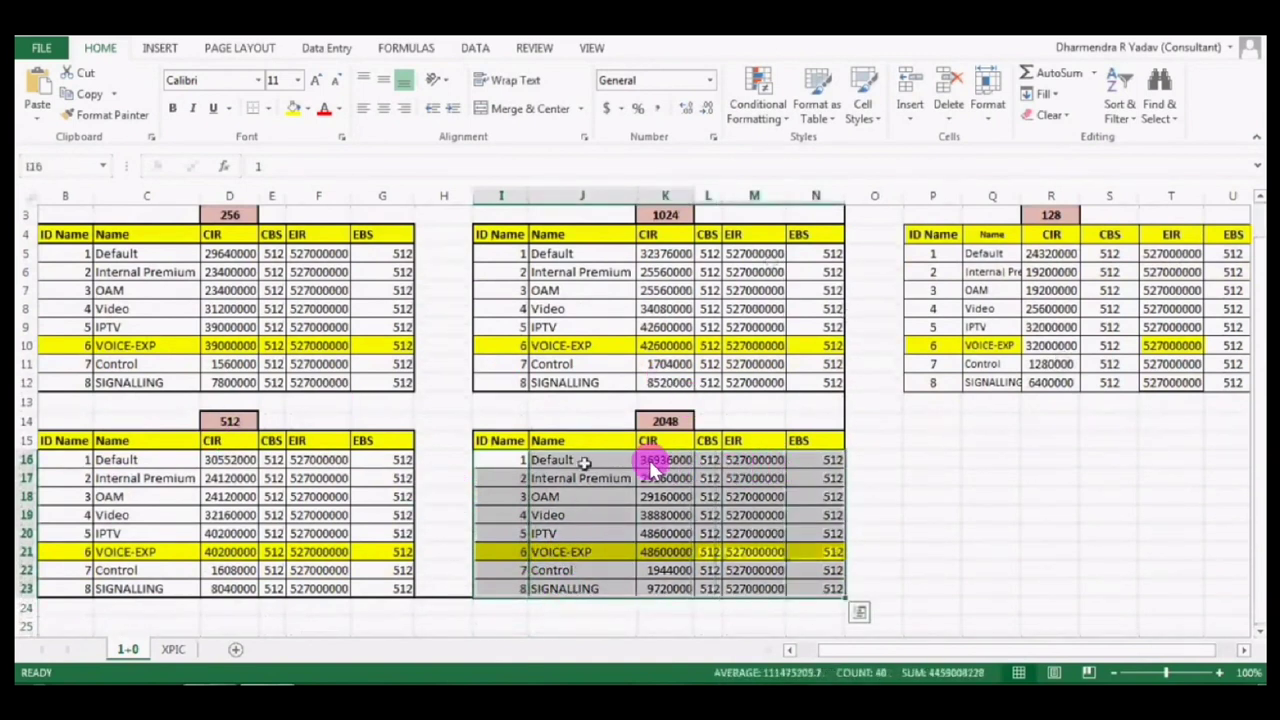
pyautogui.click(488, 420)
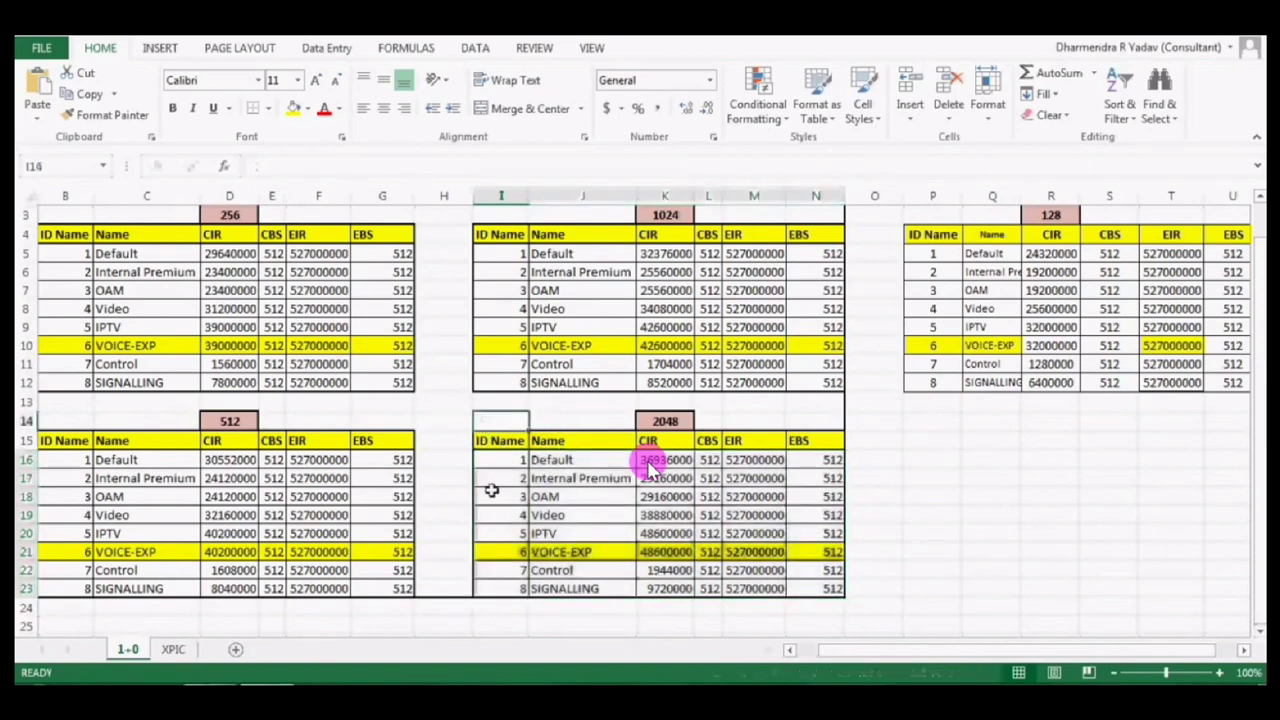
pyautogui.moveTo(648, 466); pyautogui.dragTo(680, 462)
pyautogui.hotkey('shift', 'Down')
pyautogui.hotkey('shift', 'Down')
pyautogui.hotkey('shift', 'Down')
pyautogui.hotkey('shift', 'Down')
pyautogui.hotkey('shift', 'Down')
pyautogui.hotkey('shift', 'Down')
pyautogui.hotkey('shift', 'Down')
pyautogui.hotkey('shift', 'Down')
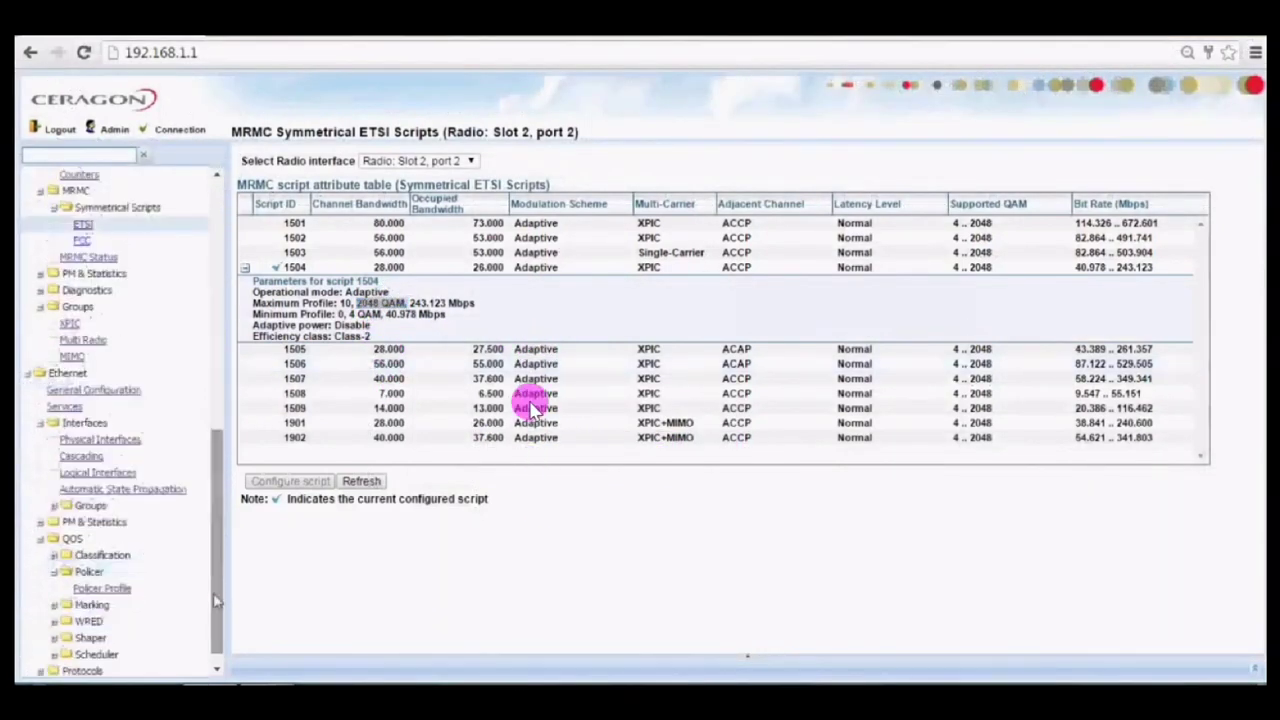
# Open the WRED Profile table and sort by Green and Yellow curve max drop ratio.
pyautogui.click(95, 597)
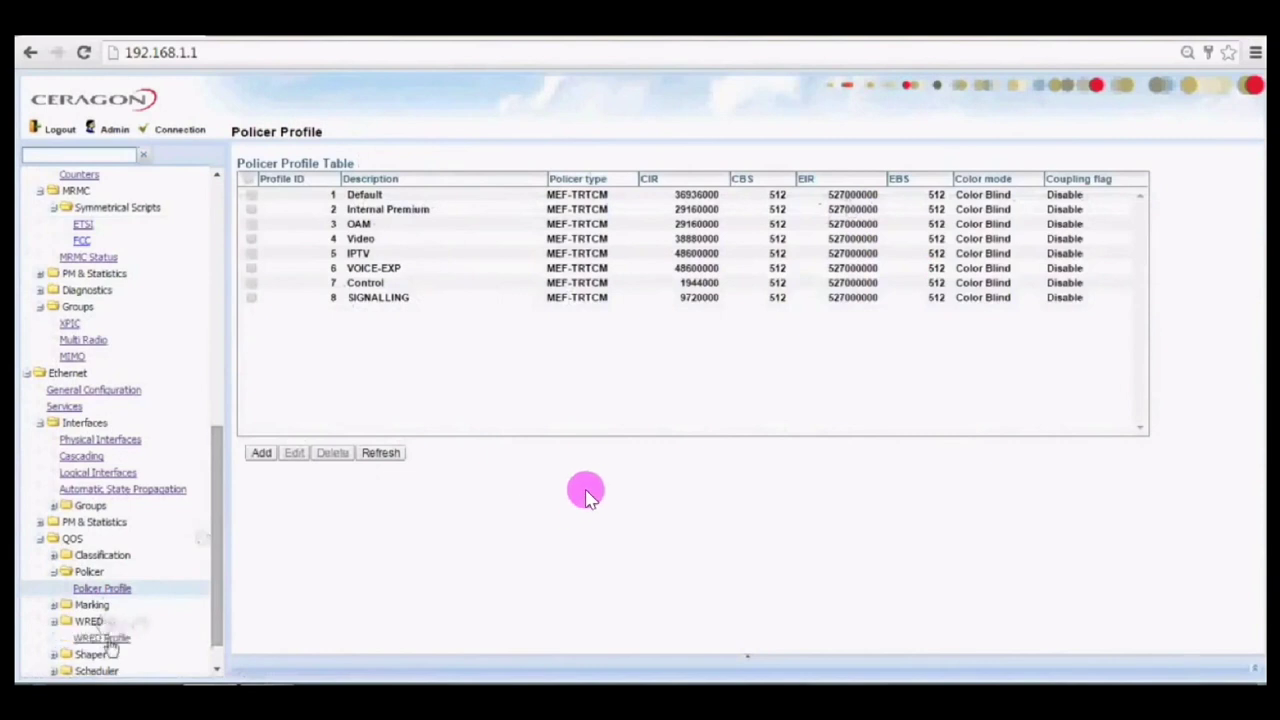
pyautogui.click(106, 640)
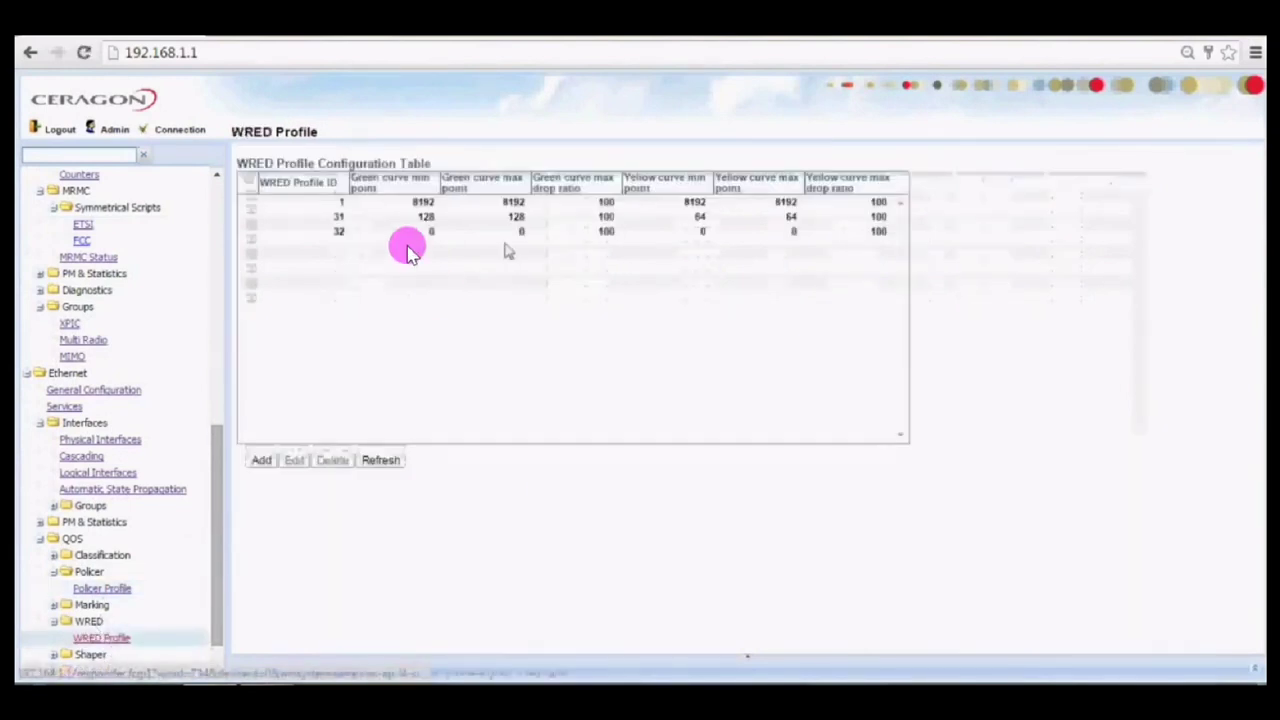
pyautogui.click(565, 205)
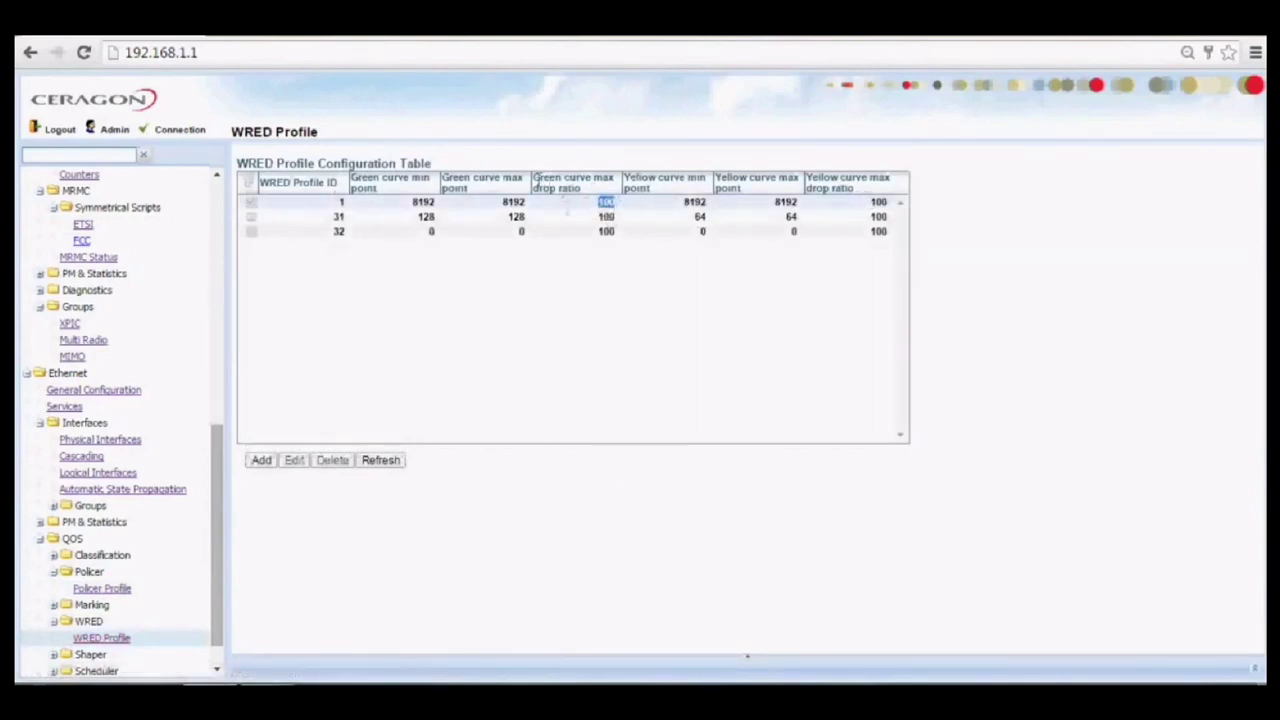
pyautogui.click(598, 192)
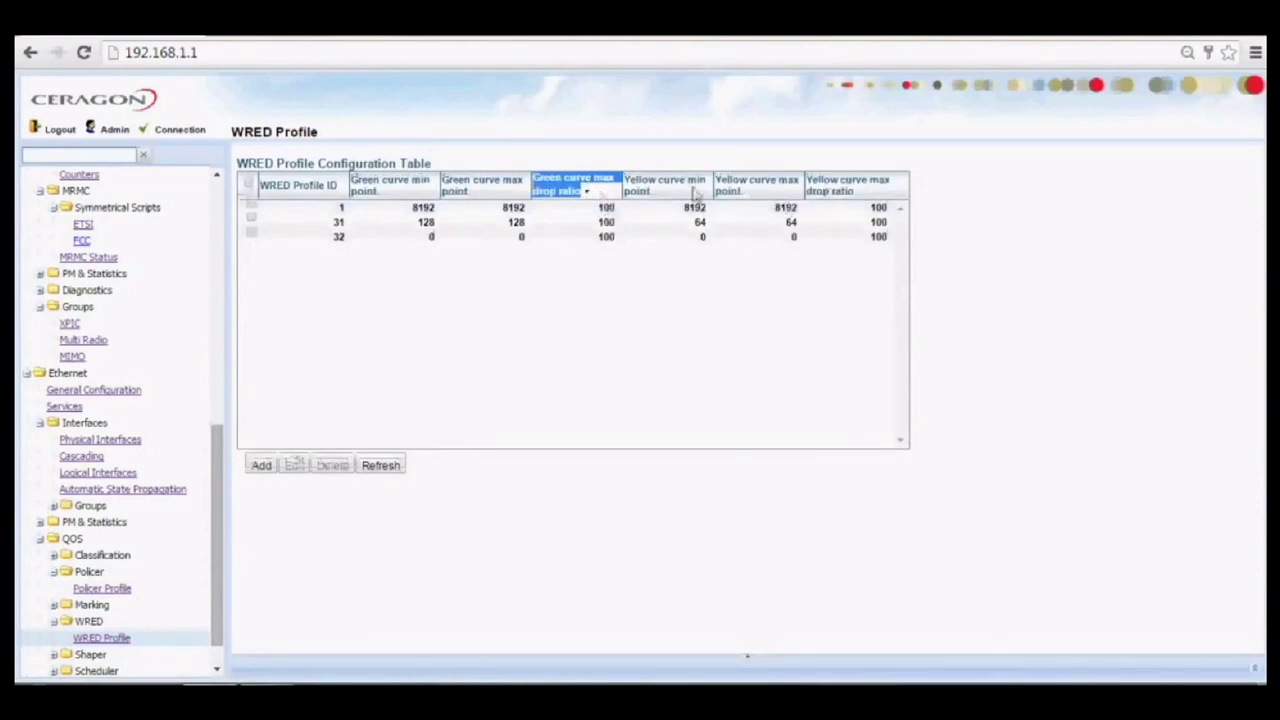
pyautogui.click(830, 188)
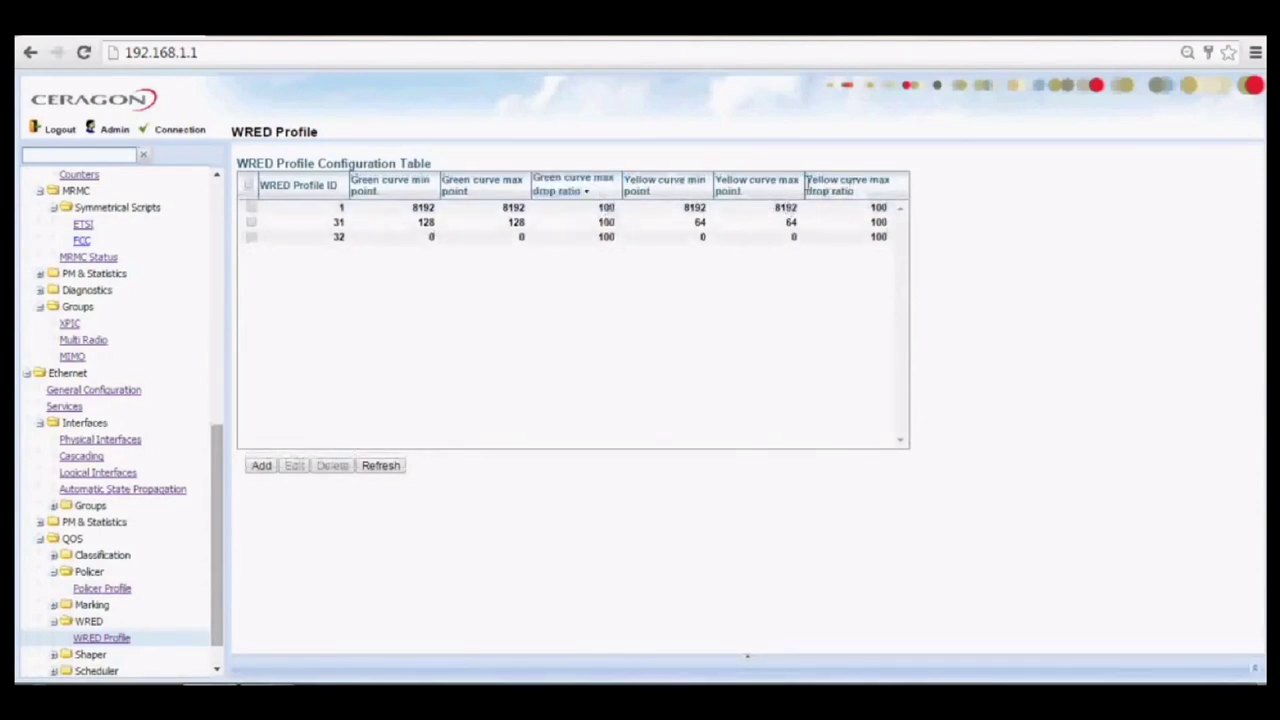